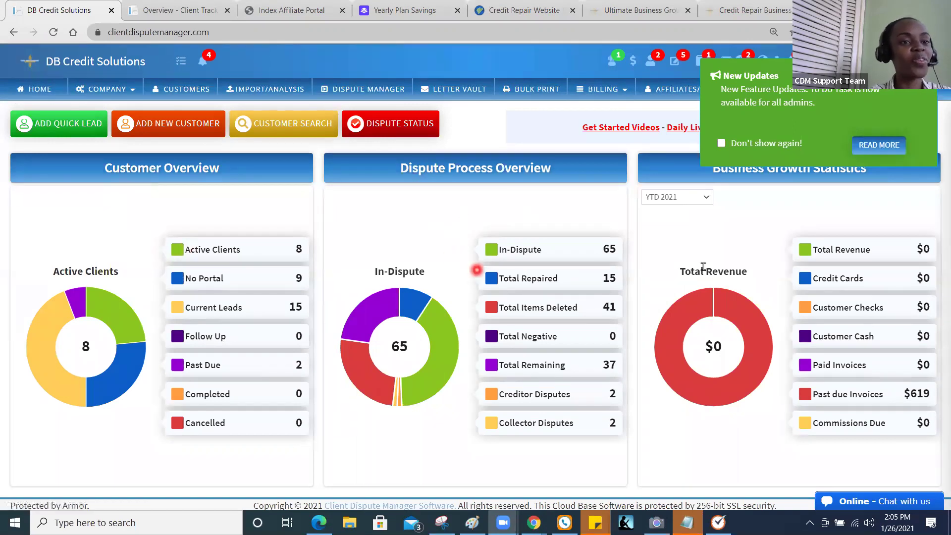
Step: Read the To Do Task update in the What's New panel, then close it
{"action": "left_click", "coordinate": [830, 104]}
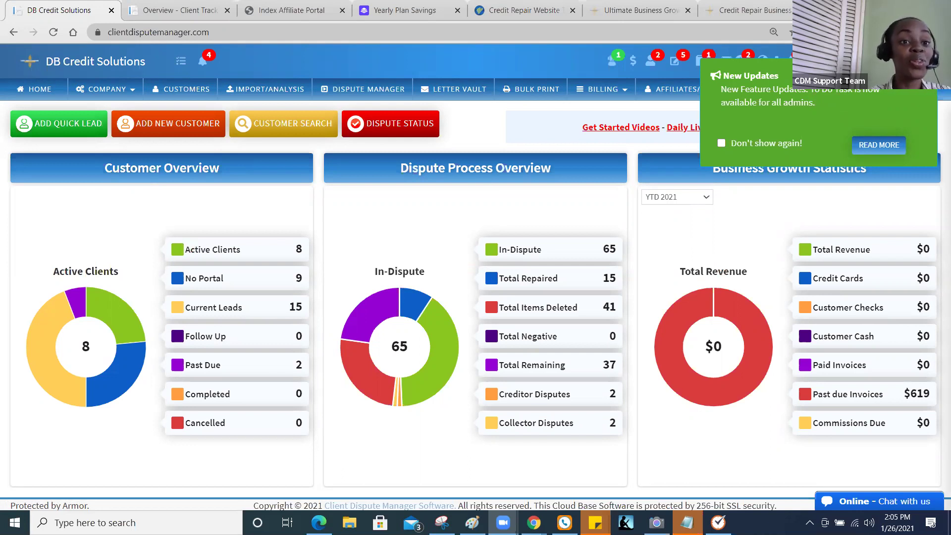
{"action": "left_click", "coordinate": [882, 146]}
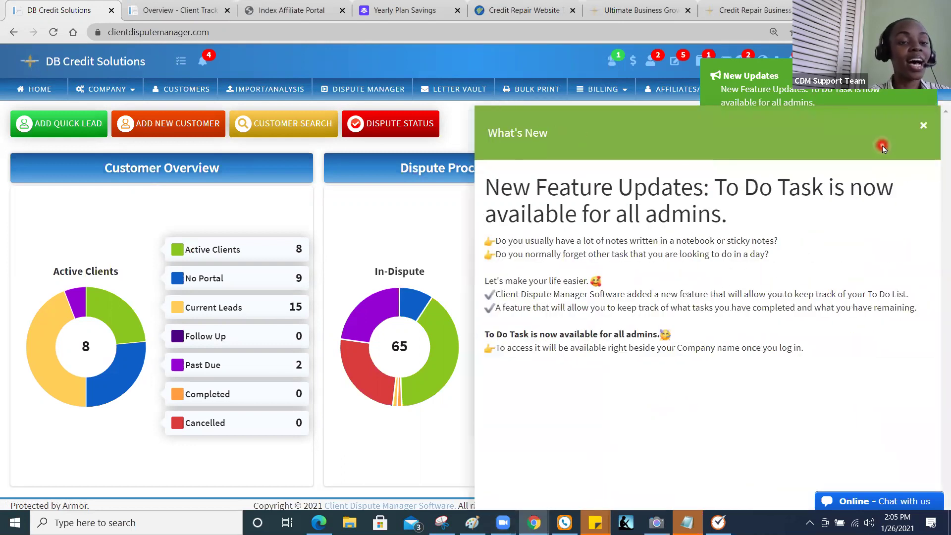
{"action": "left_click", "coordinate": [921, 128]}
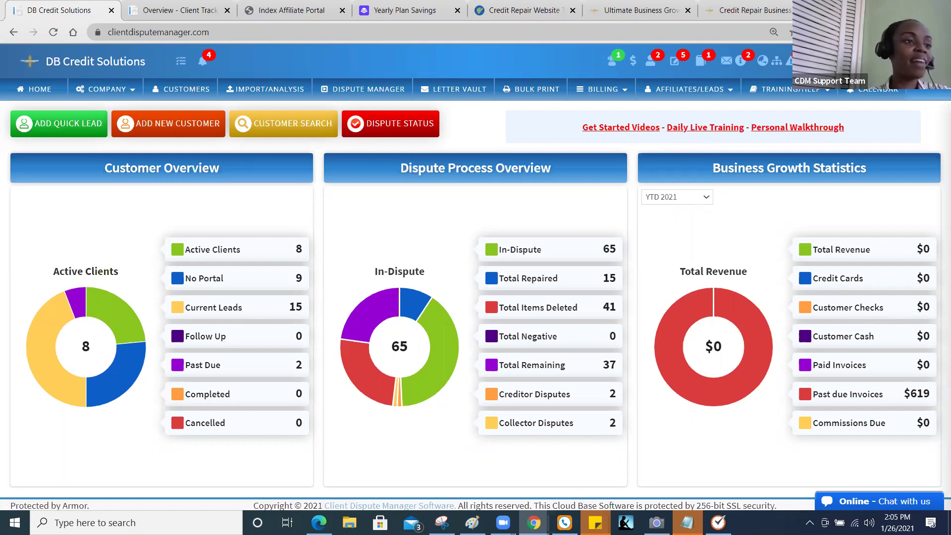
Step: Point out Dispute Status, Add New Customer and Home, then show the 01/26/2021 Tasks list
{"action": "left_click", "coordinate": [422, 129]}
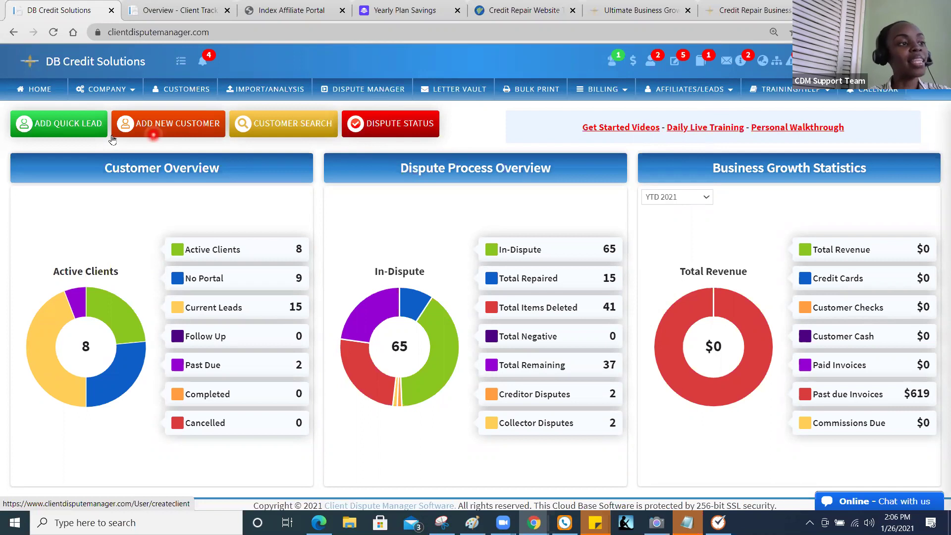
{"action": "left_click", "coordinate": [128, 130]}
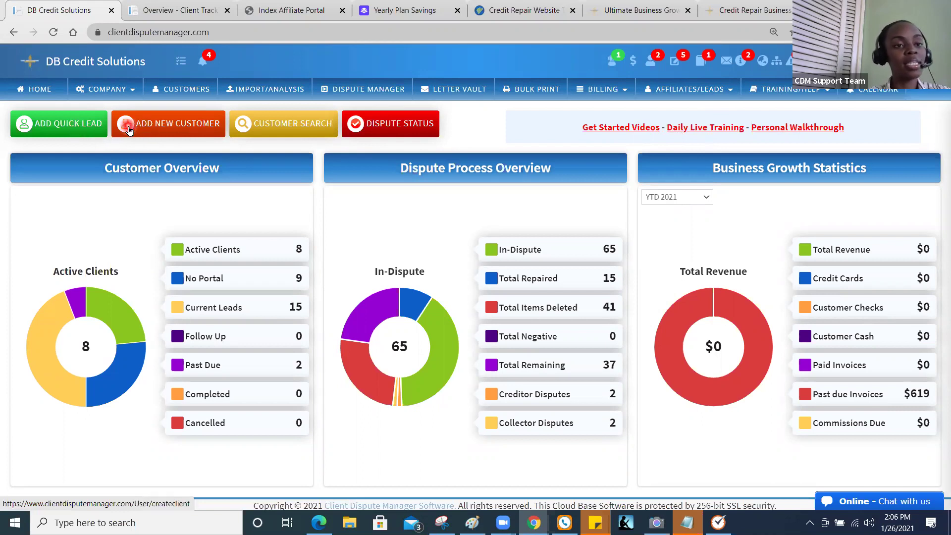
{"action": "left_click", "coordinate": [27, 94]}
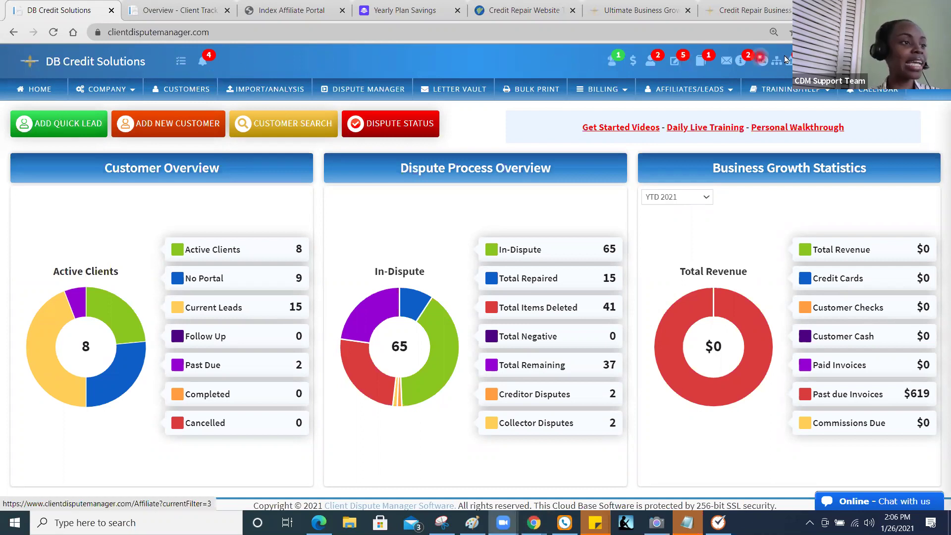
{"action": "left_click", "coordinate": [183, 64]}
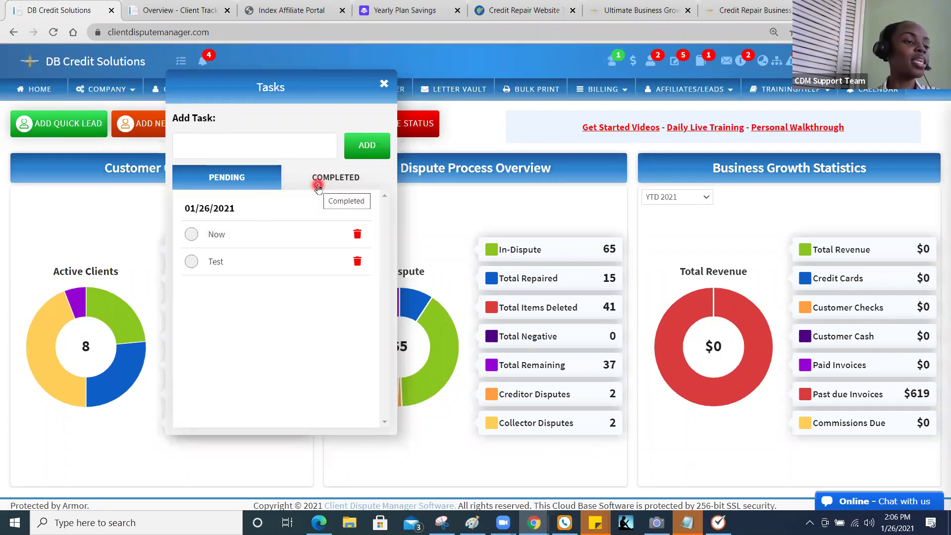
Step: Close the Tasks popup to return to the Home dashboard with its three overviews
{"action": "left_click", "coordinate": [384, 84]}
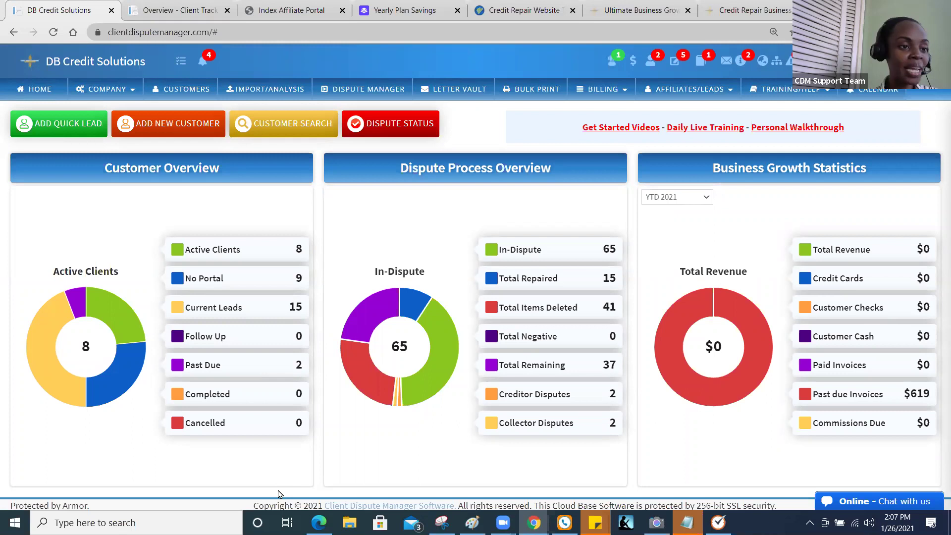
{"action": "left_click", "coordinate": [498, 166]}
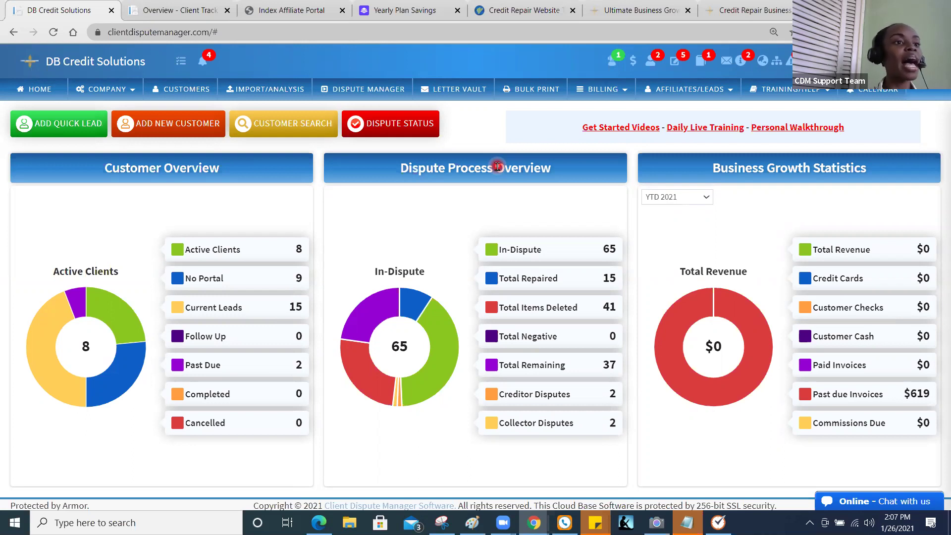
Step: Enter an Equifax score of 508 in the client's workspace, then view the Add Item accounts
{"action": "left_click", "coordinate": [353, 90]}
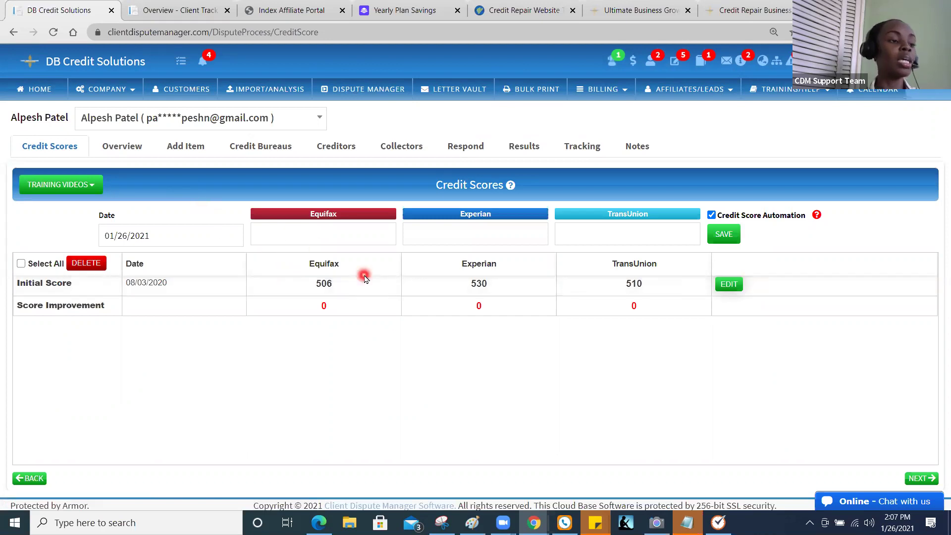
{"action": "left_click", "coordinate": [342, 239]}
{"action": "type", "text": "508"}
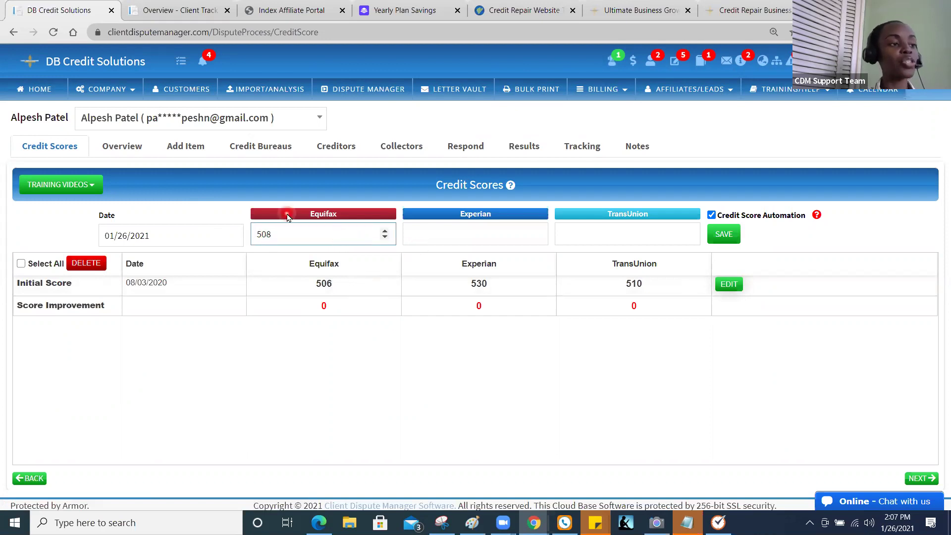
{"action": "left_click", "coordinate": [188, 147]}
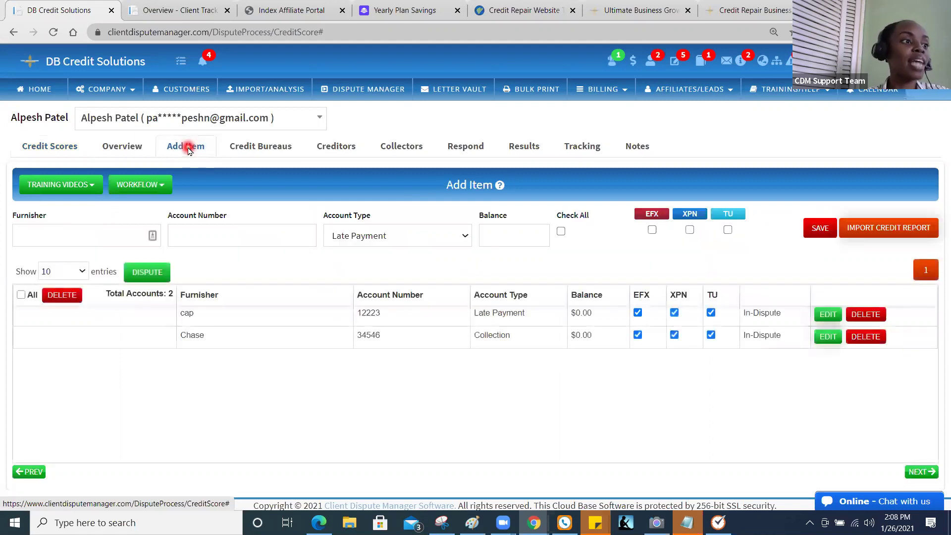
Step: Pick Santest Tester from the customer dropdown to show seven in-dispute accounts
{"action": "left_click", "coordinate": [217, 126]}
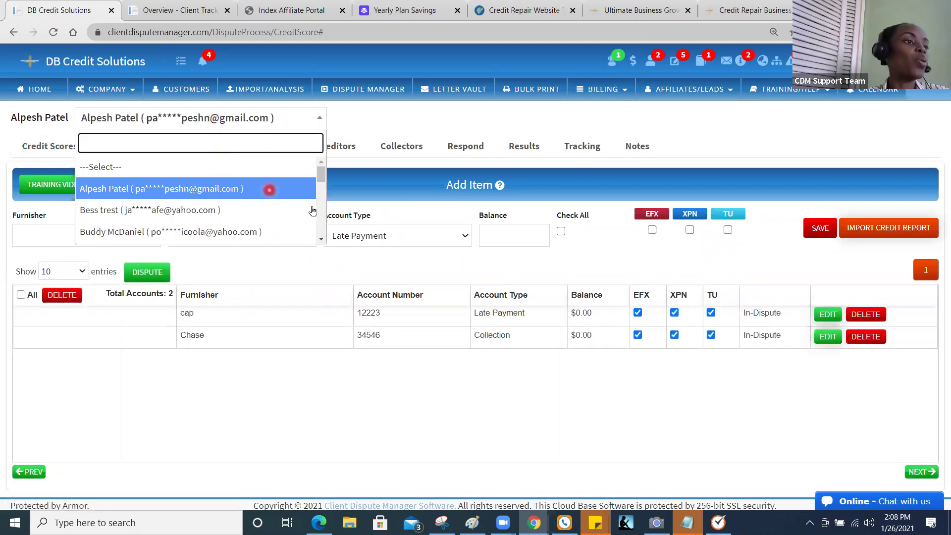
{"action": "scroll", "coordinate": [323, 243], "scroll_direction": "down", "scroll_amount": 5}
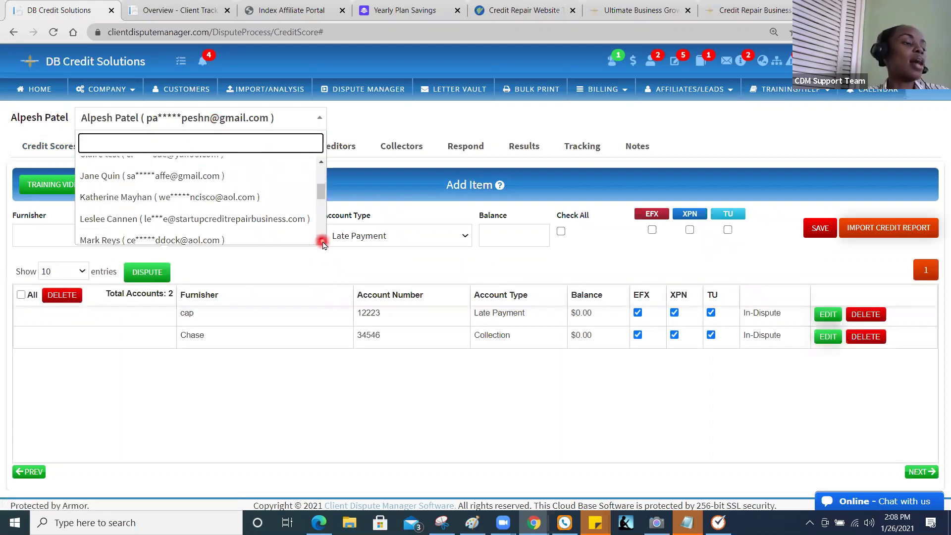
{"action": "scroll", "coordinate": [318, 237], "scroll_direction": "down", "scroll_amount": 3}
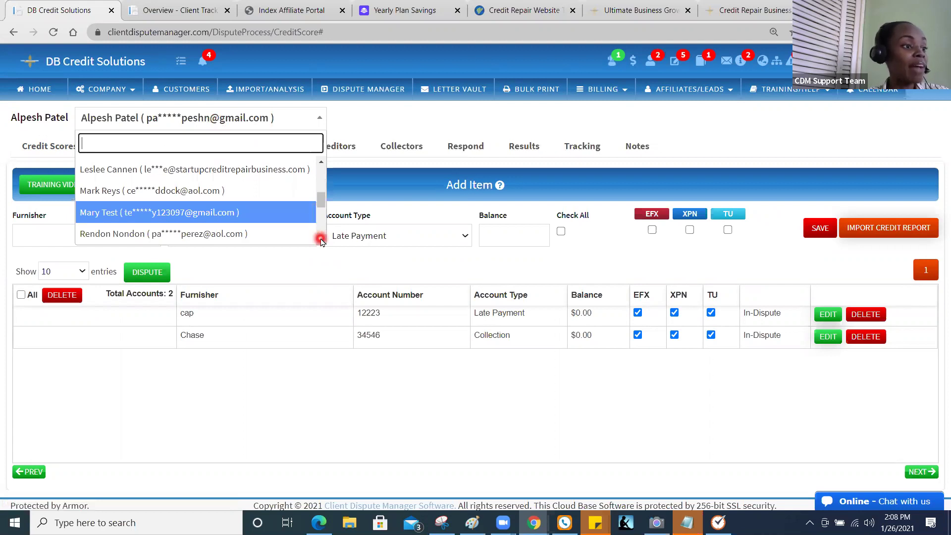
{"action": "left_click", "coordinate": [292, 207]}
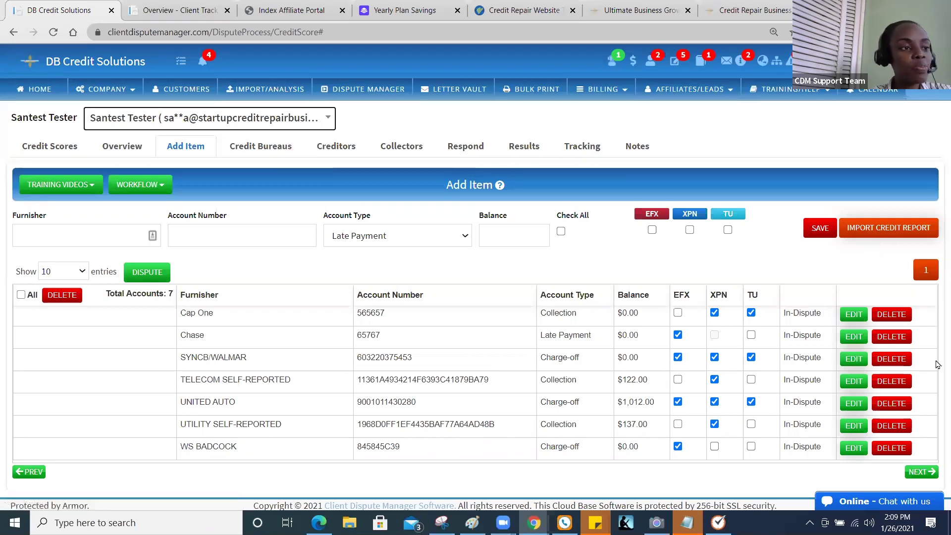
Step: On Credit Bureaus, toggle TU for the Cap One dispute and open the Credit Analyzer Report
{"action": "left_click", "coordinate": [258, 146]}
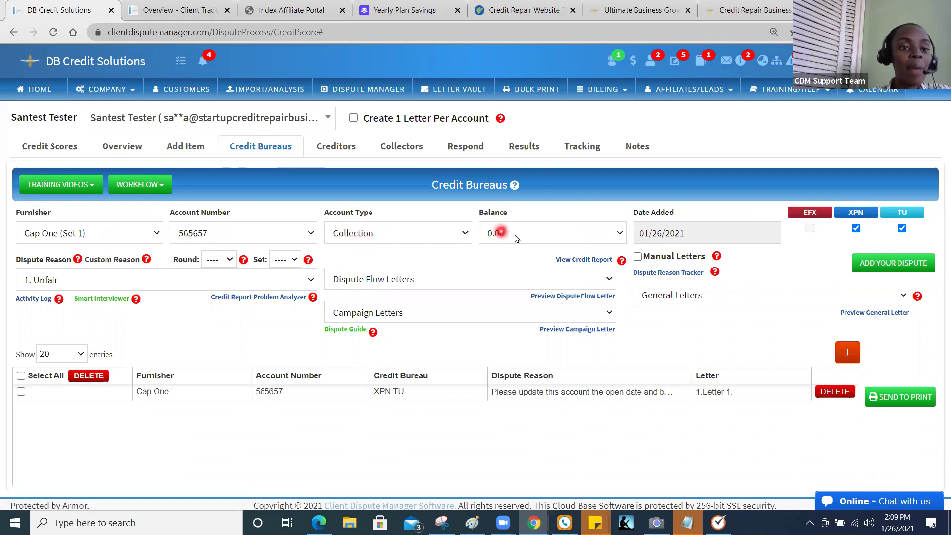
{"action": "left_click", "coordinate": [903, 229]}
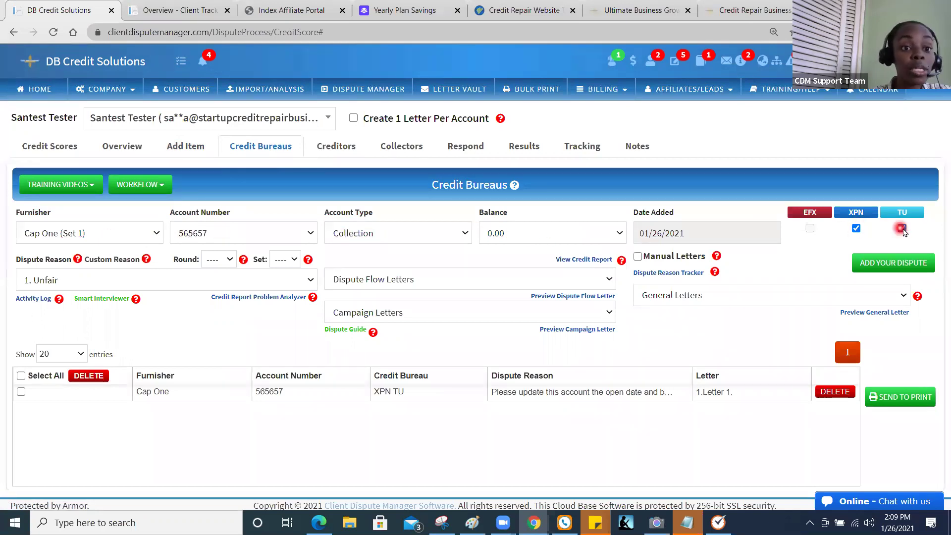
{"action": "left_click", "coordinate": [870, 233]}
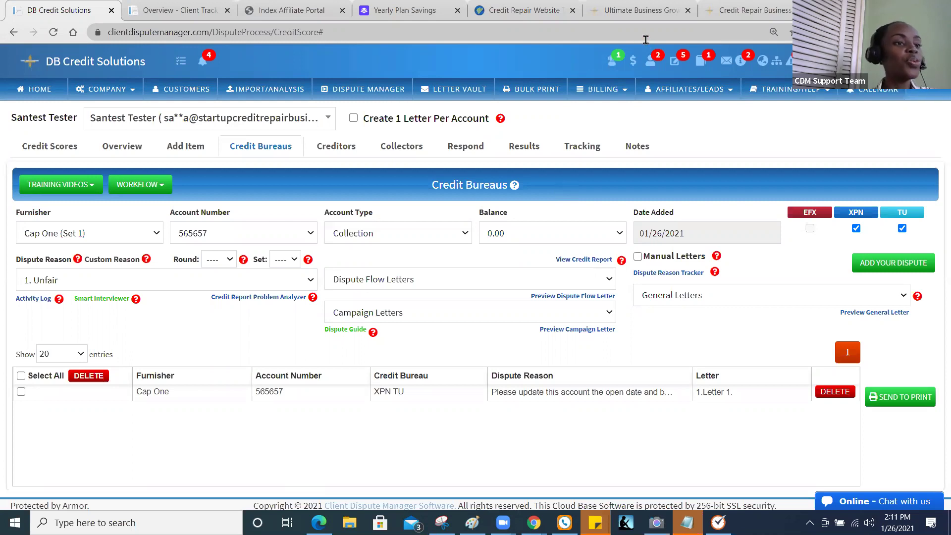
{"action": "left_click", "coordinate": [273, 300]}
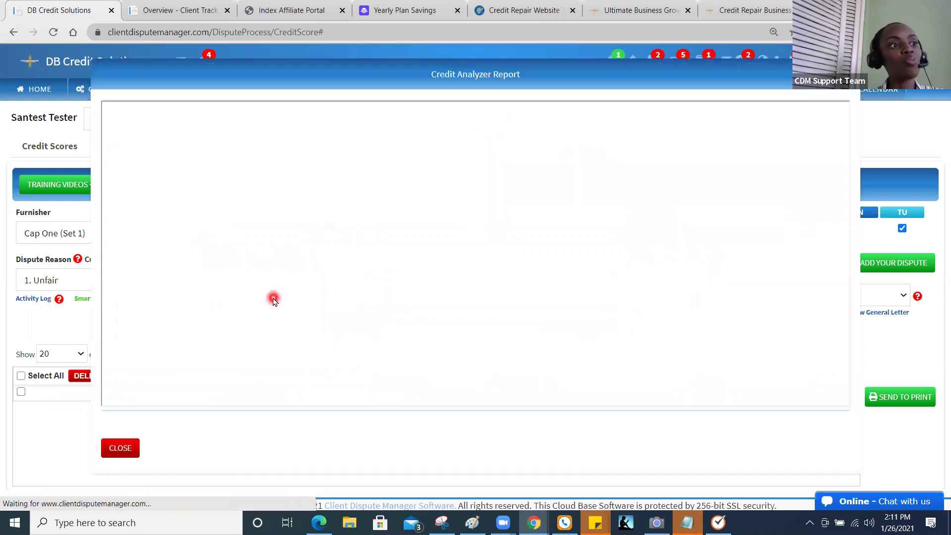
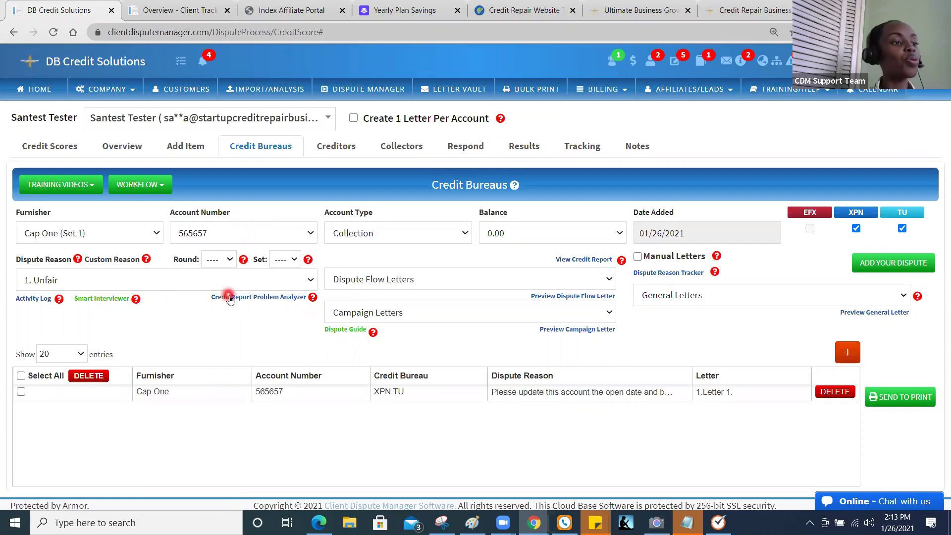
Step: Open the client's Activity Log and list its three dated Customer Interview comments
{"action": "left_click", "coordinate": [42, 299]}
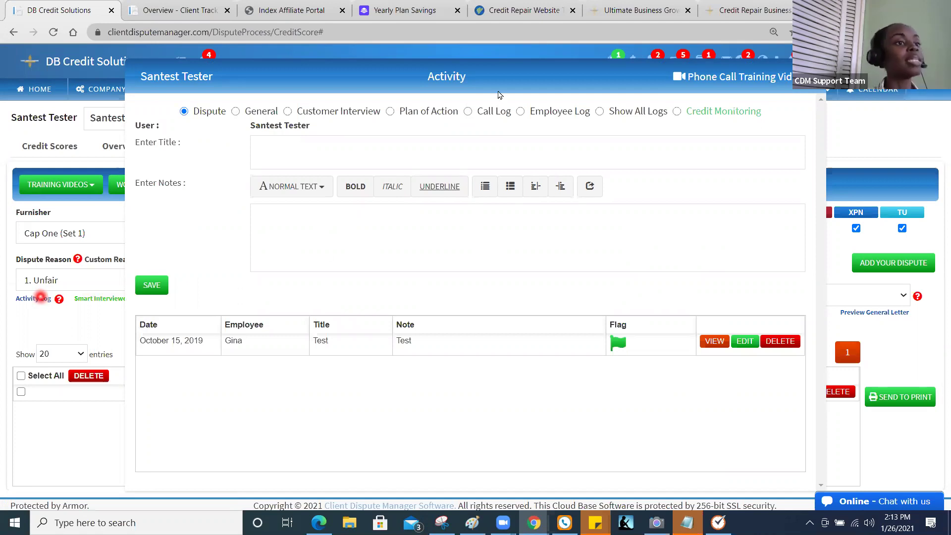
{"action": "left_click", "coordinate": [501, 72]}
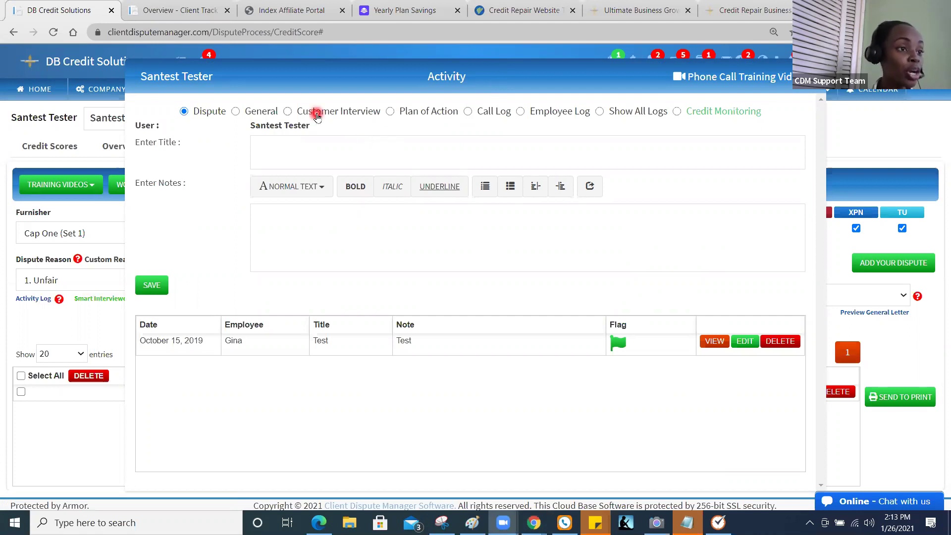
{"action": "left_click", "coordinate": [287, 112]}
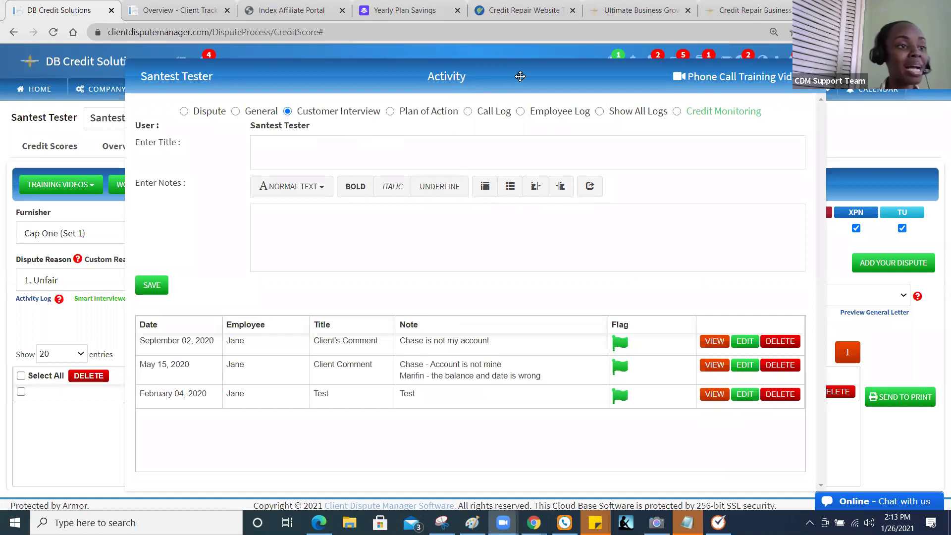
Step: Click into the Notes editor, view the Plan of Action entries, then close the Activity log
{"action": "left_click", "coordinate": [409, 115]}
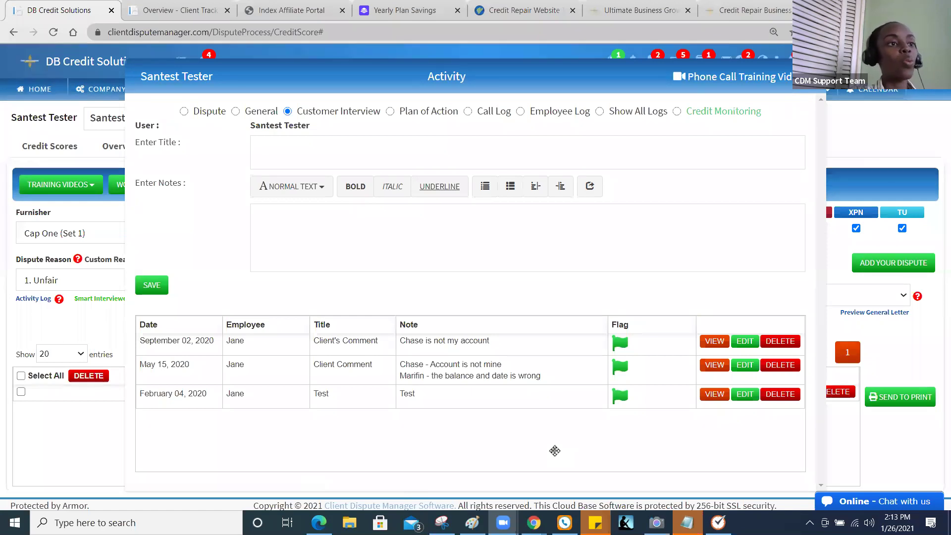
{"action": "left_click", "coordinate": [565, 251]}
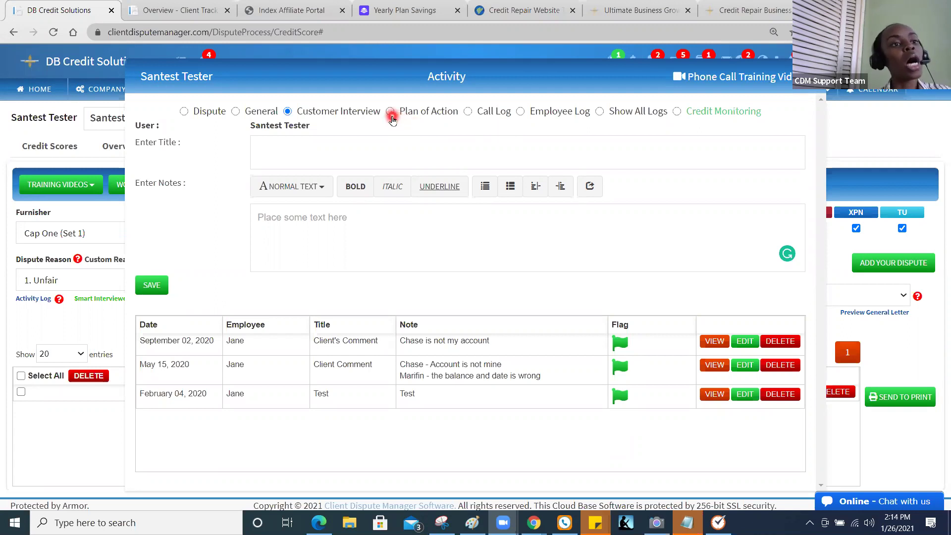
{"action": "left_click", "coordinate": [391, 112]}
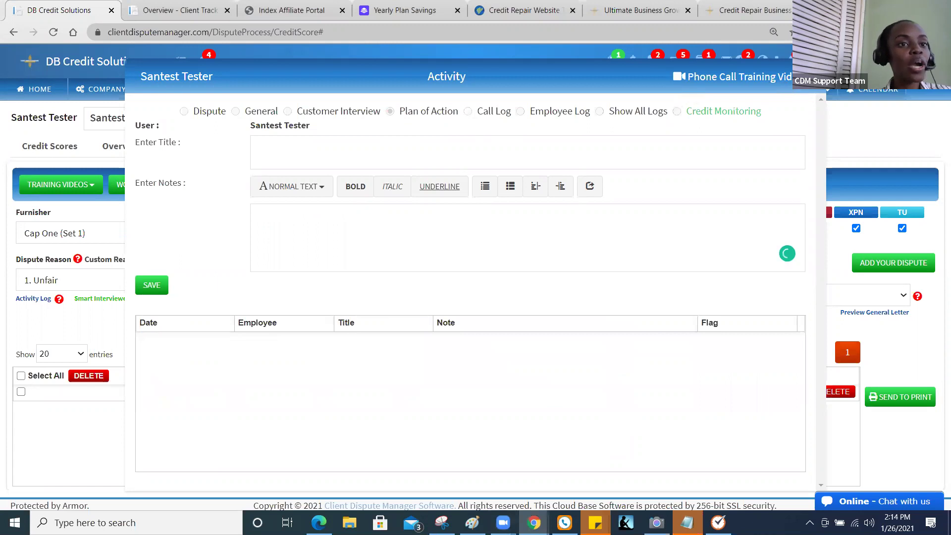
{"action": "left_click", "coordinate": [813, 77]}
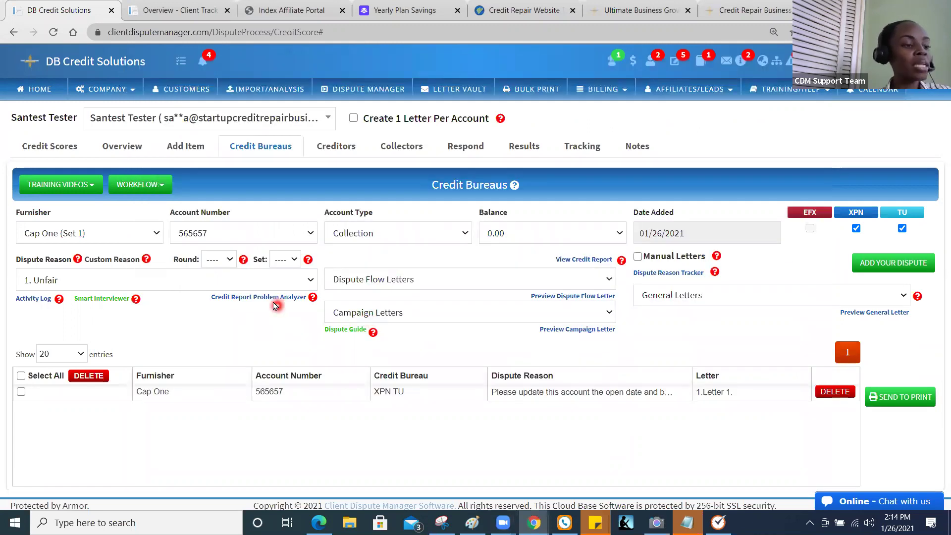
{"action": "left_click", "coordinate": [271, 301]}
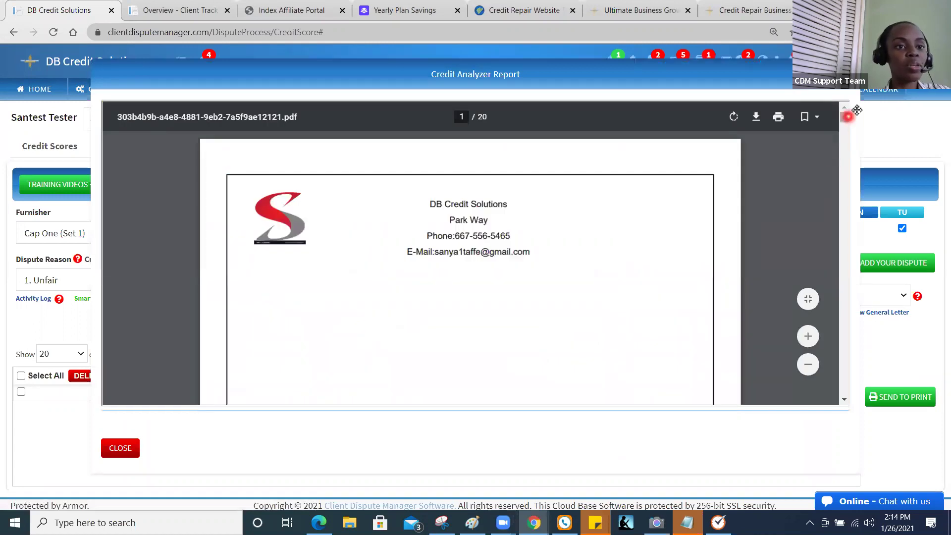
{"action": "left_click_drag", "start_coordinate": [845, 121], "coordinate": [857, 184]}
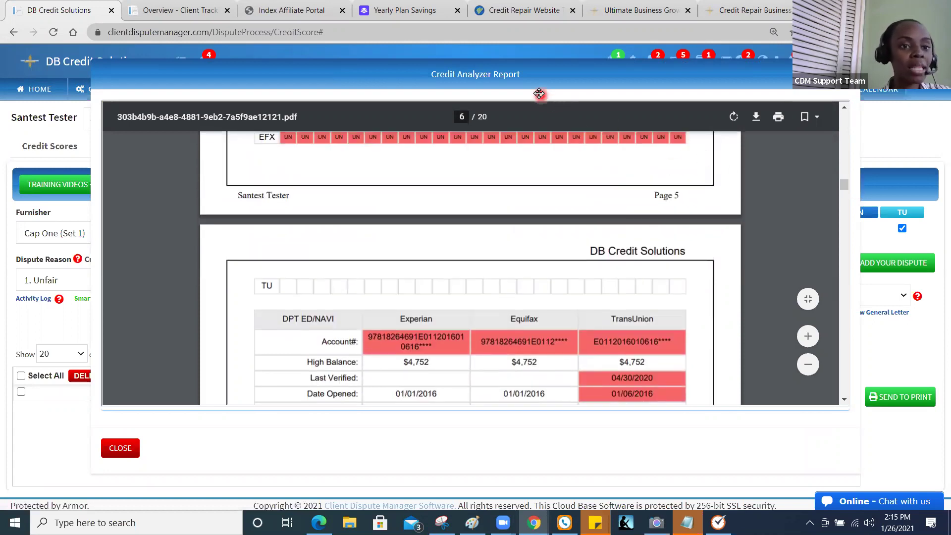
{"action": "left_click_drag", "start_coordinate": [845, 184], "coordinate": [846, 190]}
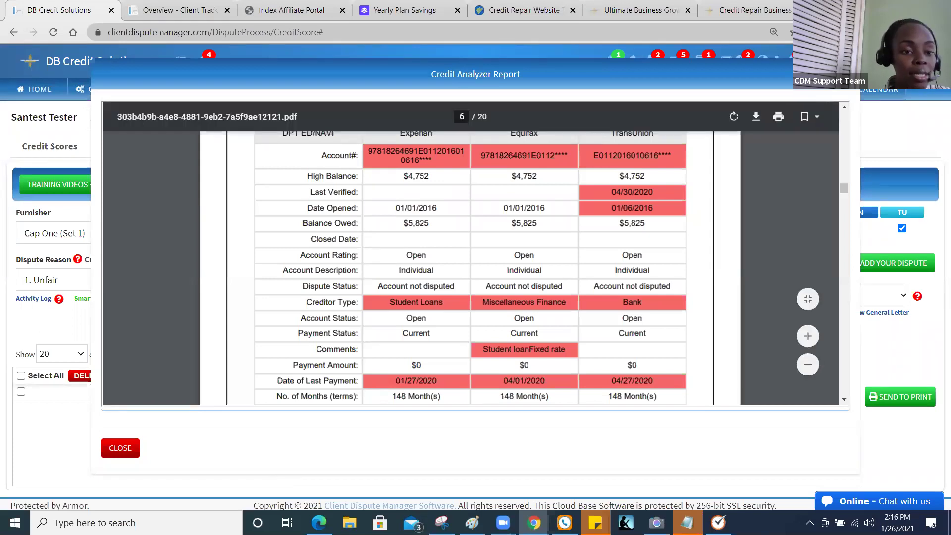
{"action": "key", "text": "Escape"}
{"action": "left_click", "coordinate": [674, 295]}
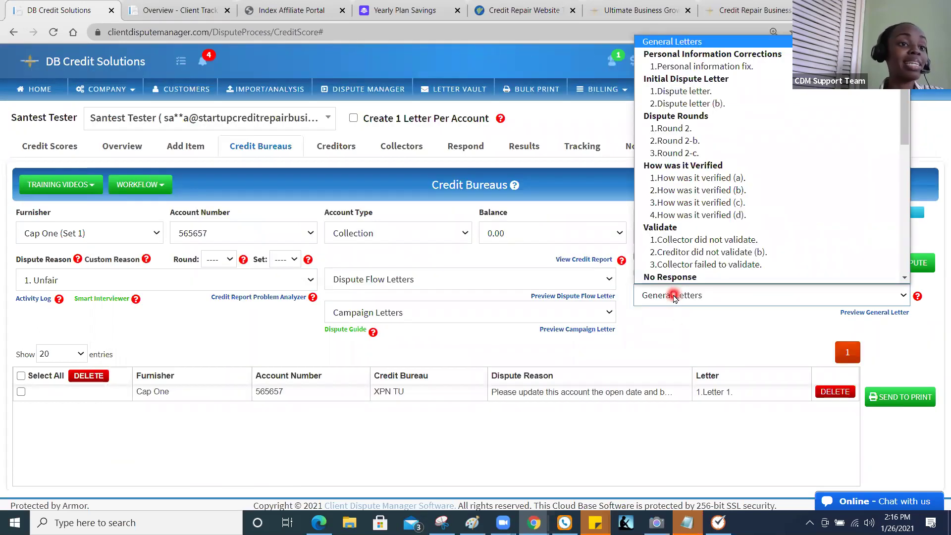
Step: Open the '1.Personal information fix.' letter form for all three bureaus, then close it
{"action": "left_click", "coordinate": [738, 66]}
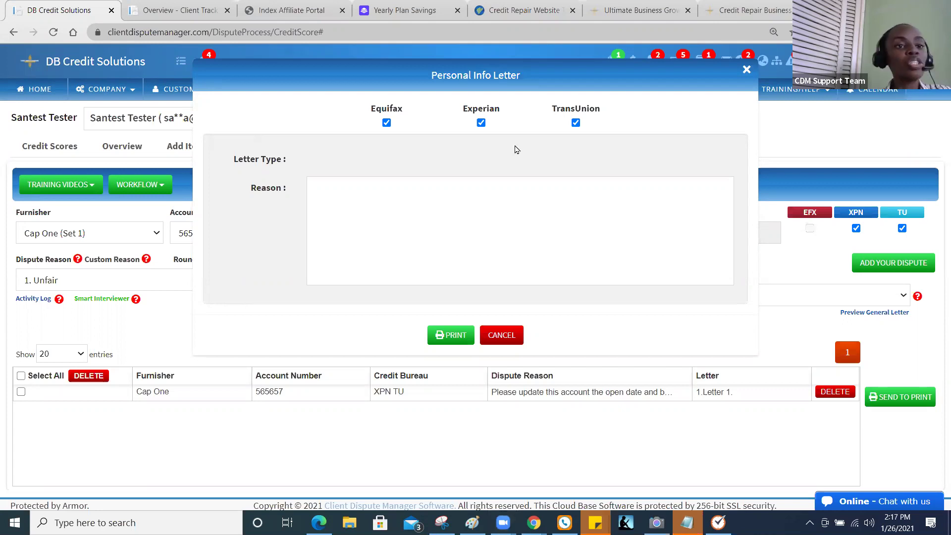
{"action": "left_click", "coordinate": [746, 70]}
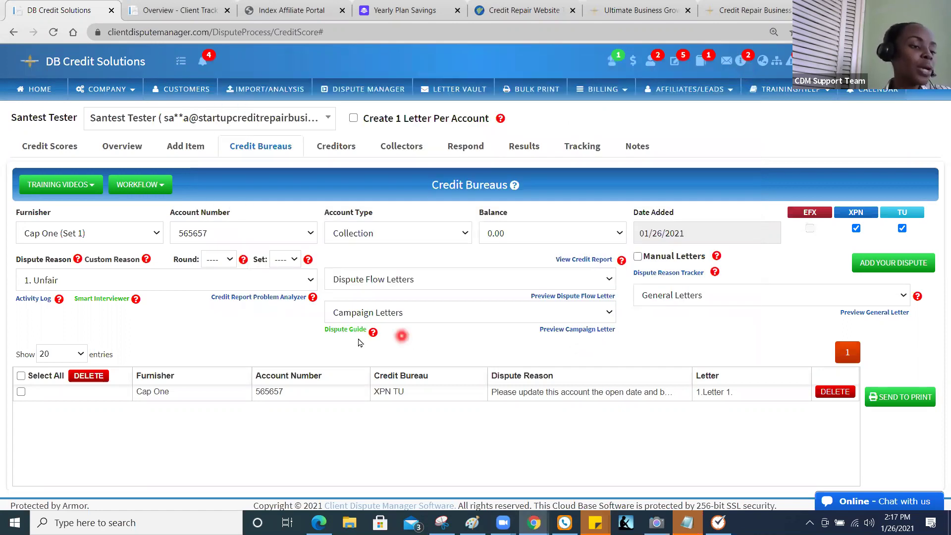
{"action": "left_click", "coordinate": [466, 322]}
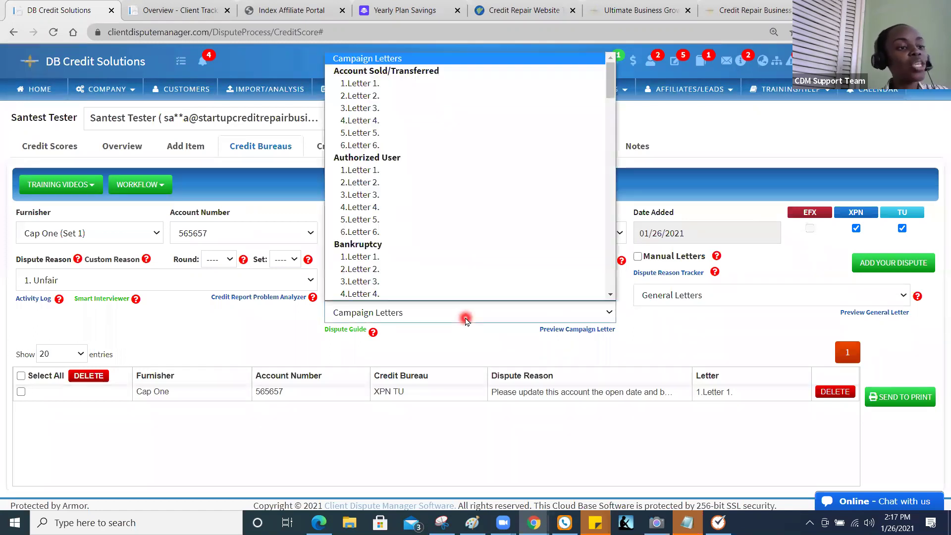
{"action": "scroll", "coordinate": [469, 297], "scroll_direction": "down", "scroll_amount": 1}
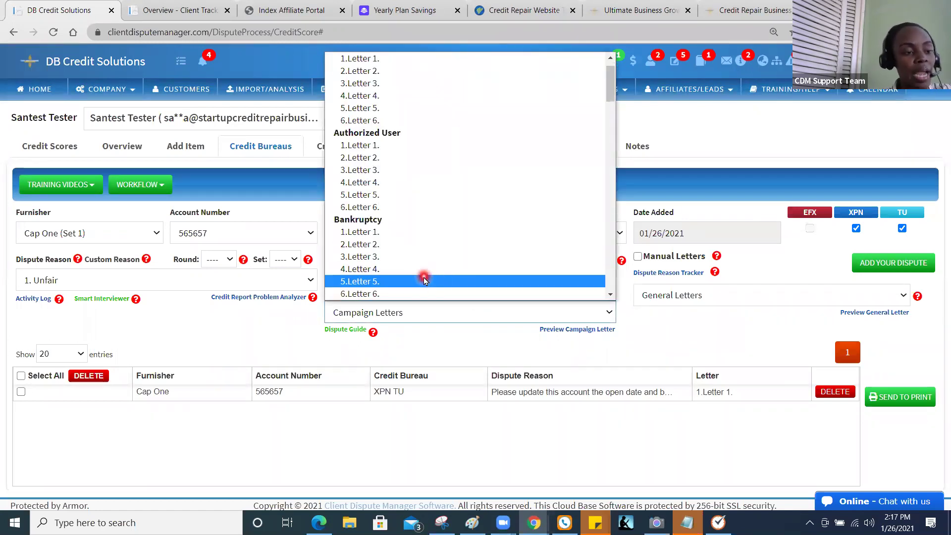
{"action": "left_click", "coordinate": [427, 331]}
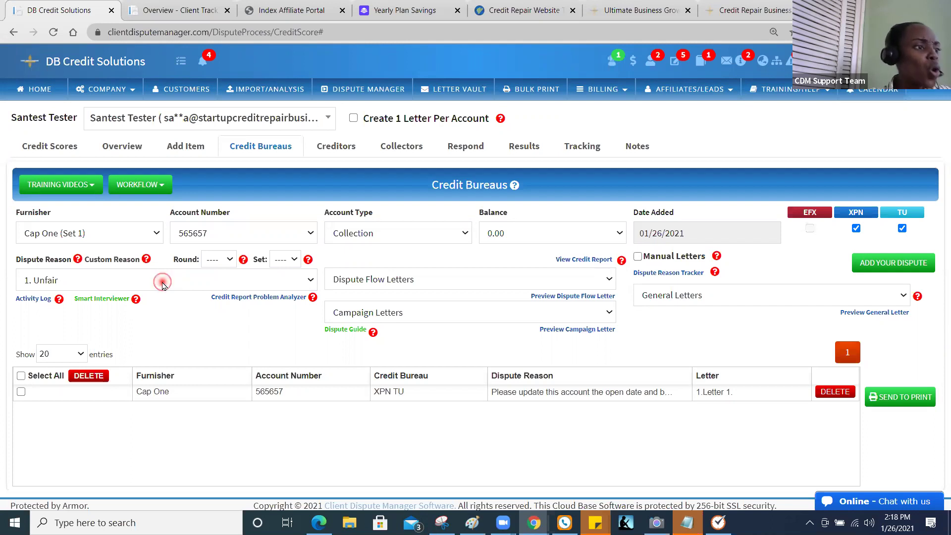
{"action": "left_click", "coordinate": [163, 284]}
Step: Set the dispute reason to 'I never authorized these inquiries.' and move to the Respond tab
{"action": "left_click", "coordinate": [315, 264]}
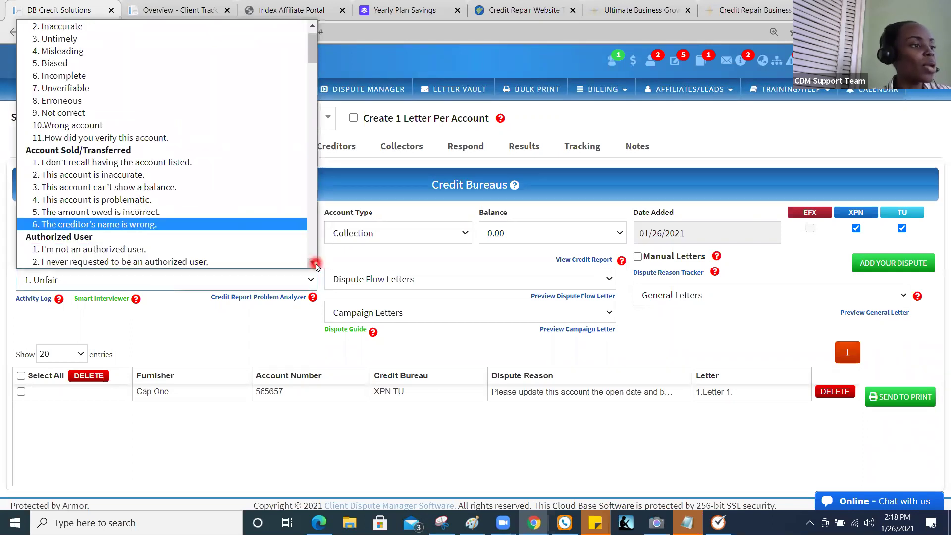
{"action": "left_click_drag", "start_coordinate": [316, 265], "coordinate": [315, 264]}
{"action": "left_click", "coordinate": [212, 177]}
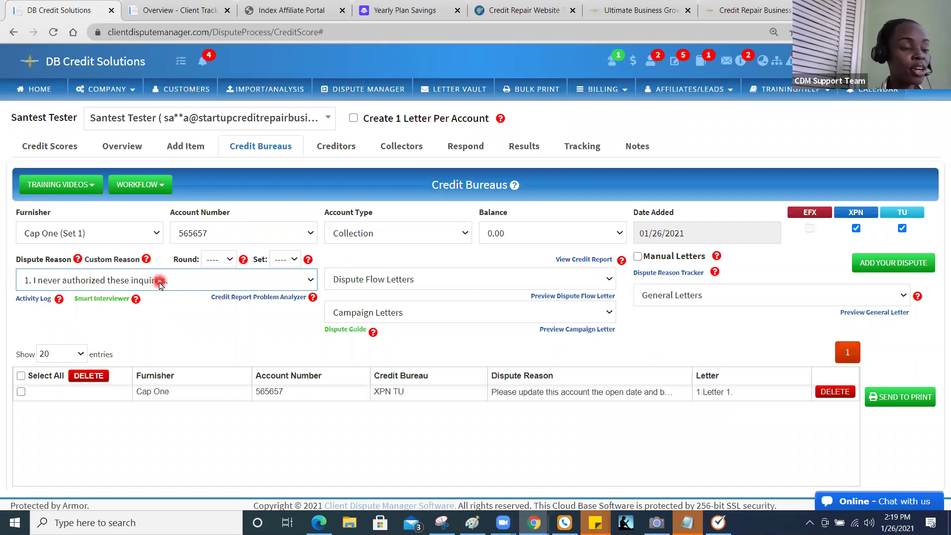
{"action": "left_click", "coordinate": [469, 146]}
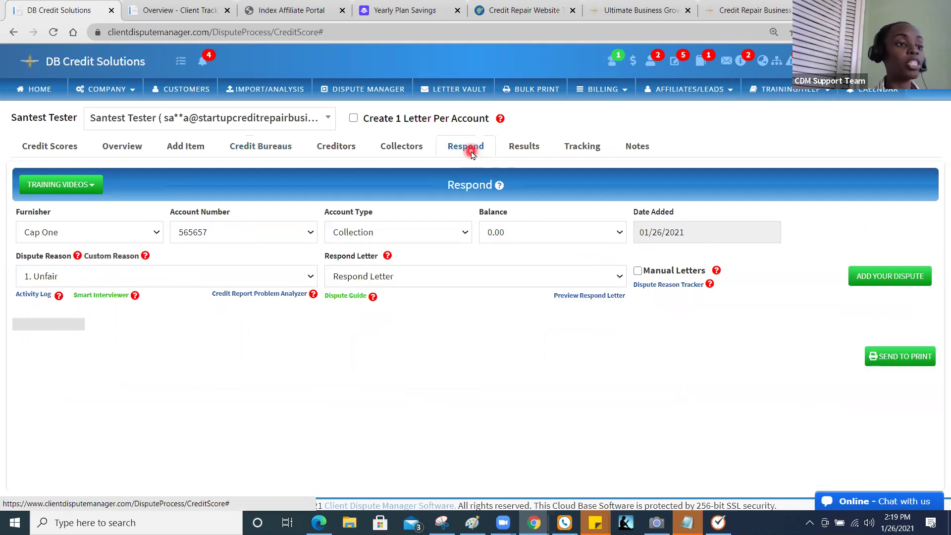
Step: Browse the Respond Letter list through its Credit Bureaus and Collection Agencies letters
{"action": "left_click", "coordinate": [465, 275]}
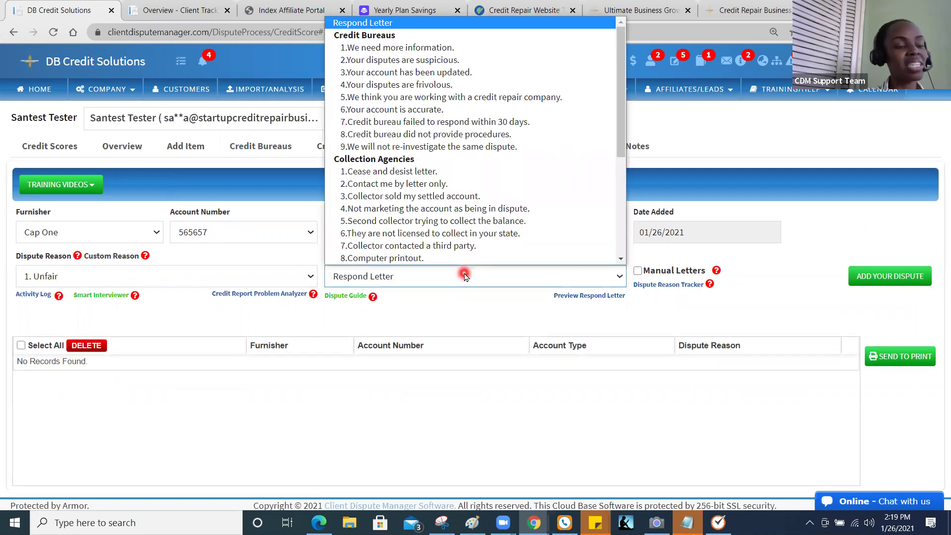
{"action": "scroll", "coordinate": [468, 238], "scroll_direction": "down", "scroll_amount": 1}
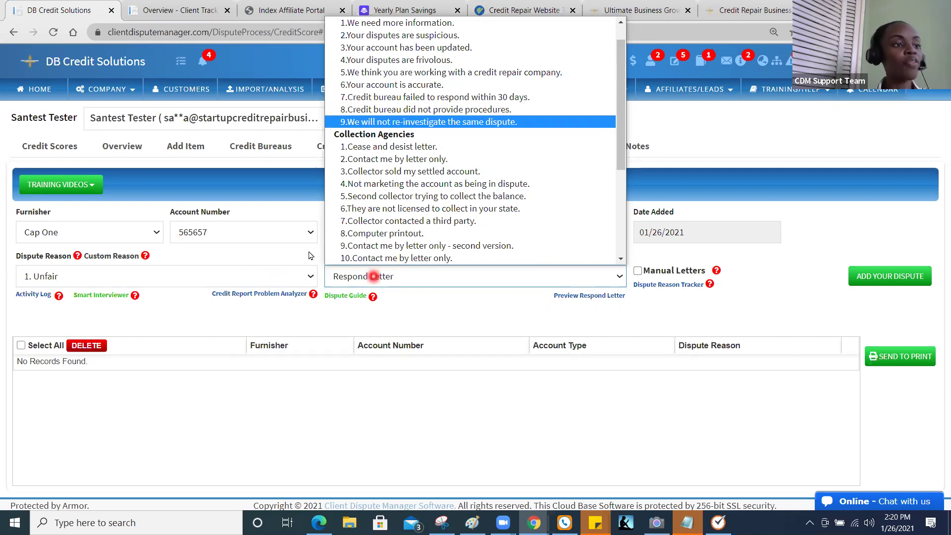
{"action": "scroll", "coordinate": [348, 253], "scroll_direction": "down", "scroll_amount": 1}
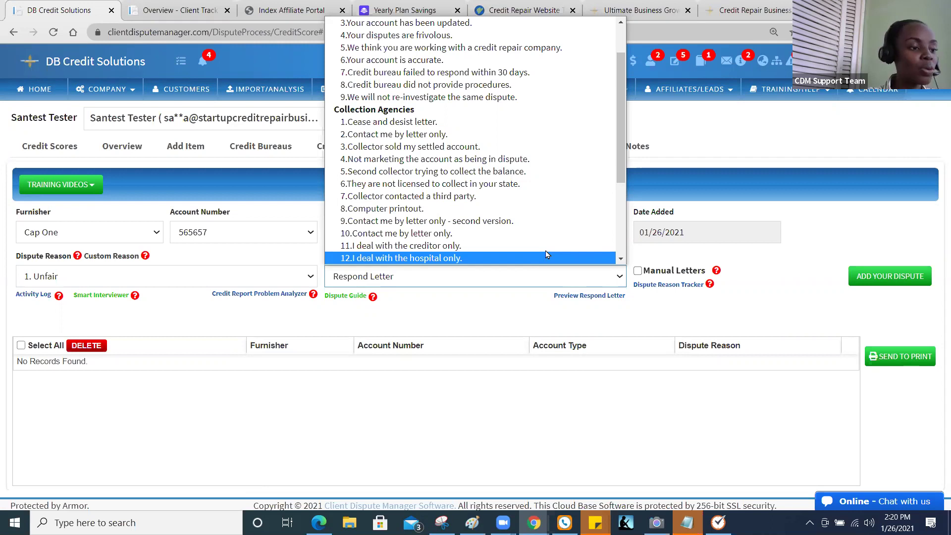
Step: Close the Respond Letter list without choosing a letter, leaving Cap One 565657 unchanged
{"action": "left_click", "coordinate": [258, 494]}
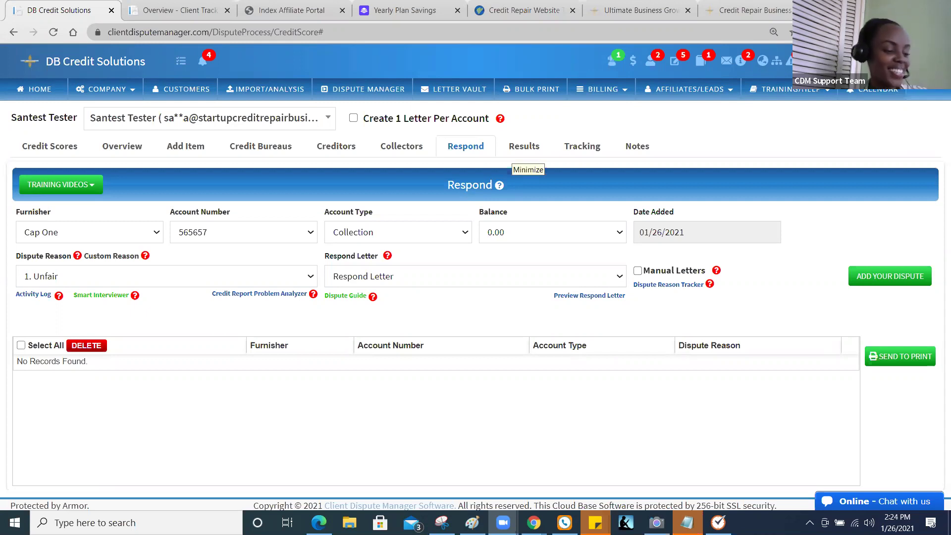
{"action": "left_click", "coordinate": [322, 280]}
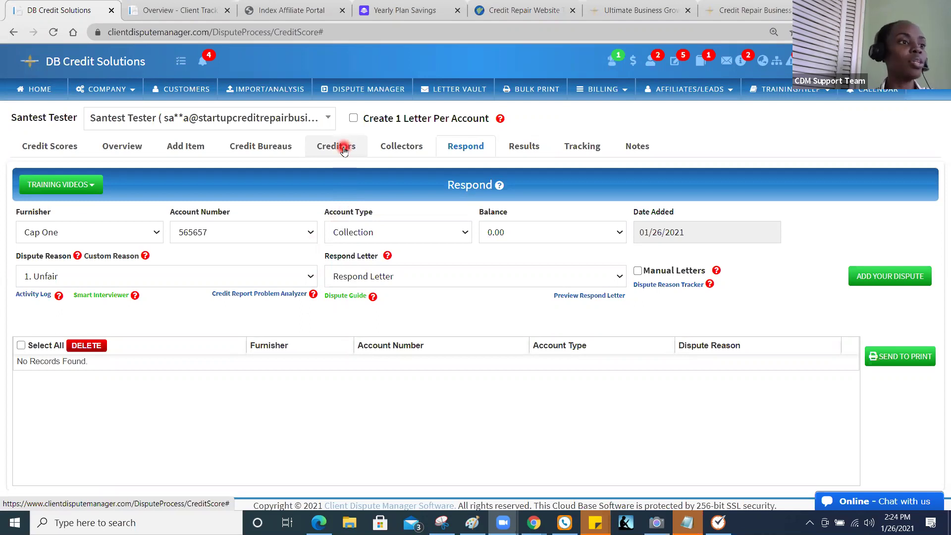
{"action": "left_click", "coordinate": [409, 148]}
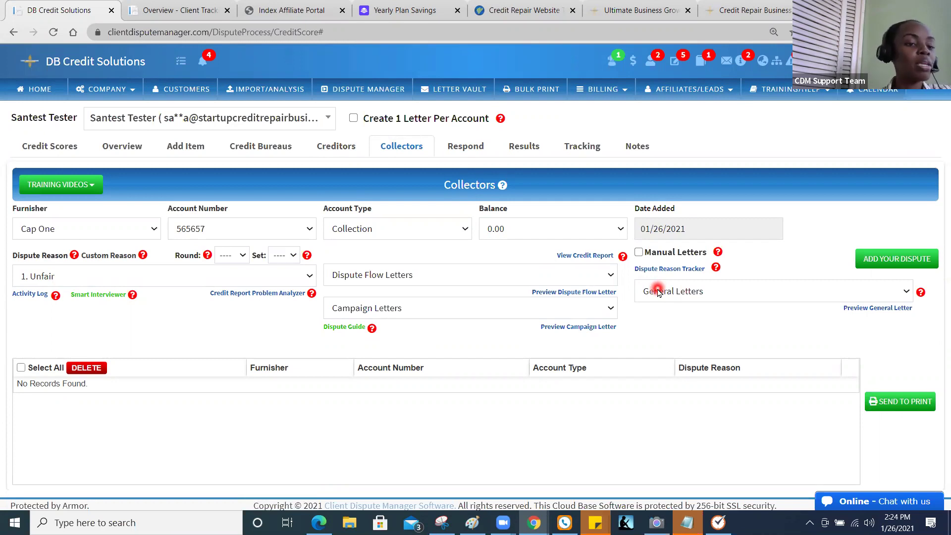
{"action": "left_click", "coordinate": [659, 293]}
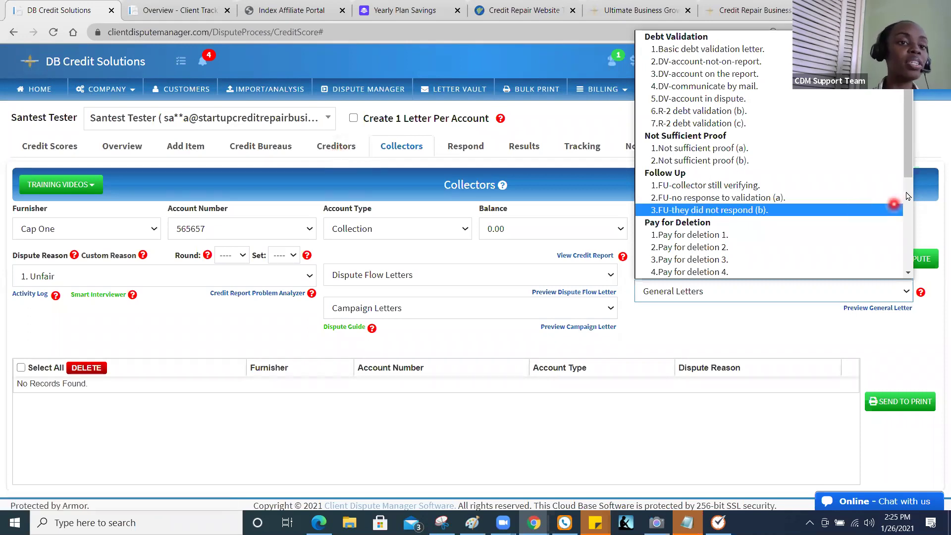
{"action": "left_click_drag", "start_coordinate": [907, 173], "coordinate": [913, 226]}
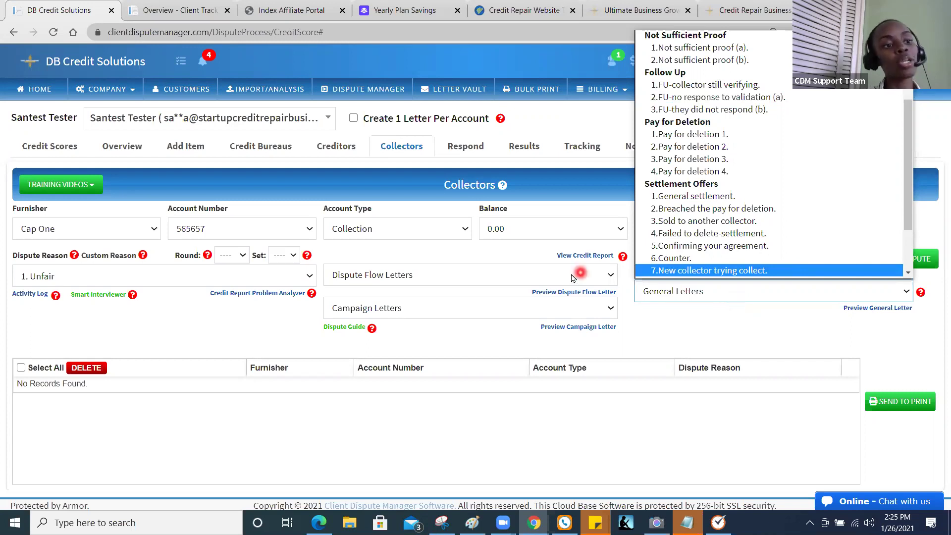
{"action": "left_click", "coordinate": [539, 306]}
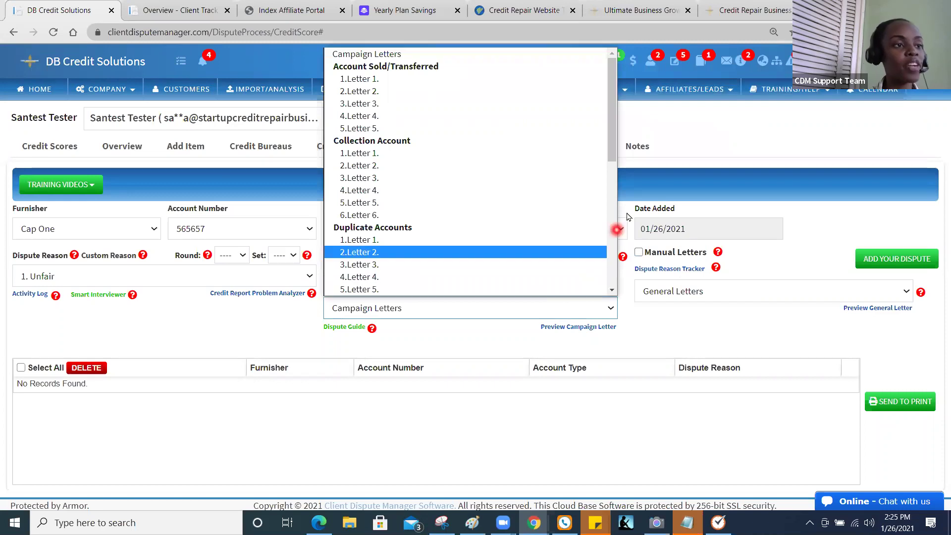
{"action": "left_click_drag", "start_coordinate": [615, 161], "coordinate": [616, 179]}
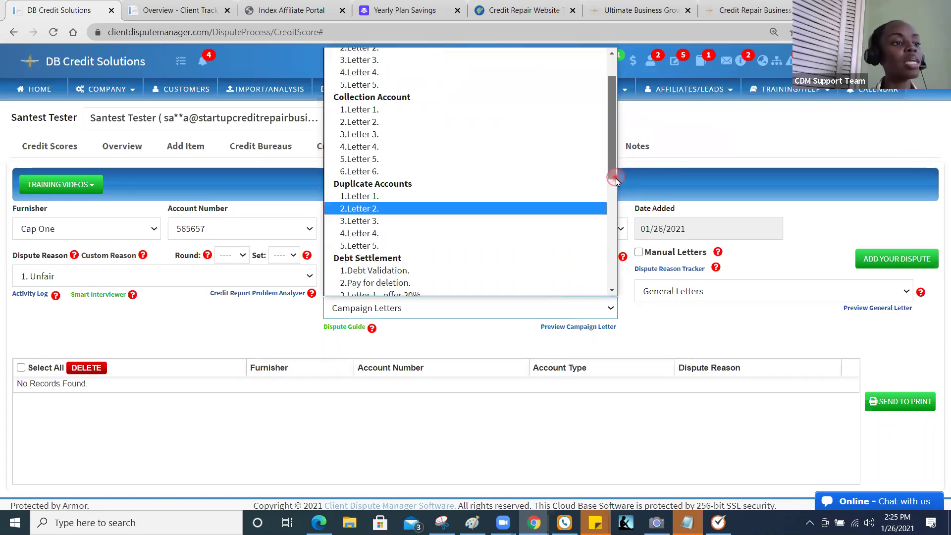
{"action": "left_click", "coordinate": [420, 220]}
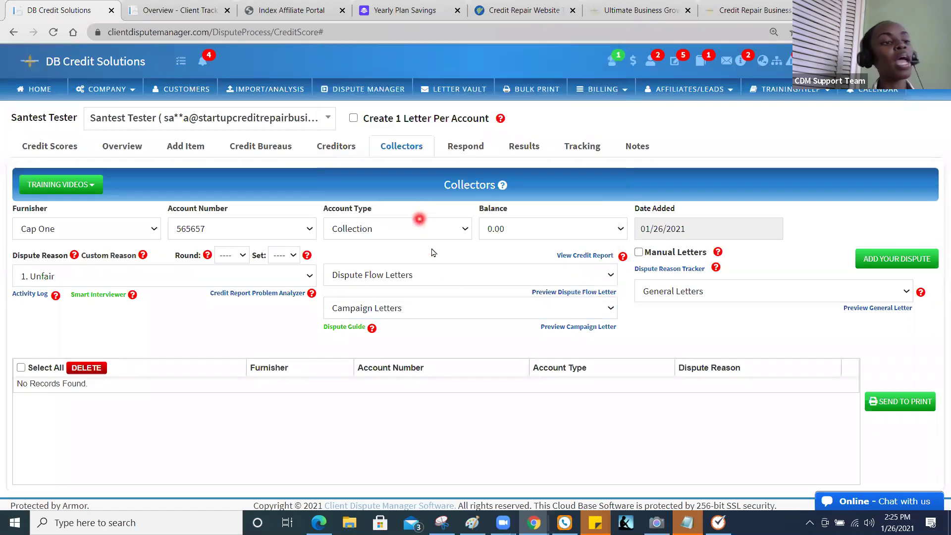
{"action": "left_click", "coordinate": [466, 281]}
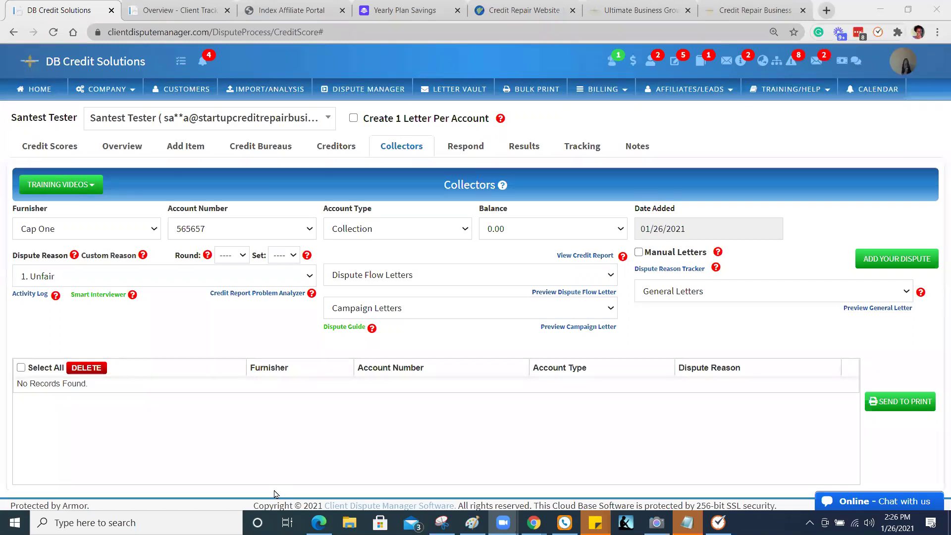
{"action": "left_click", "coordinate": [609, 79]}
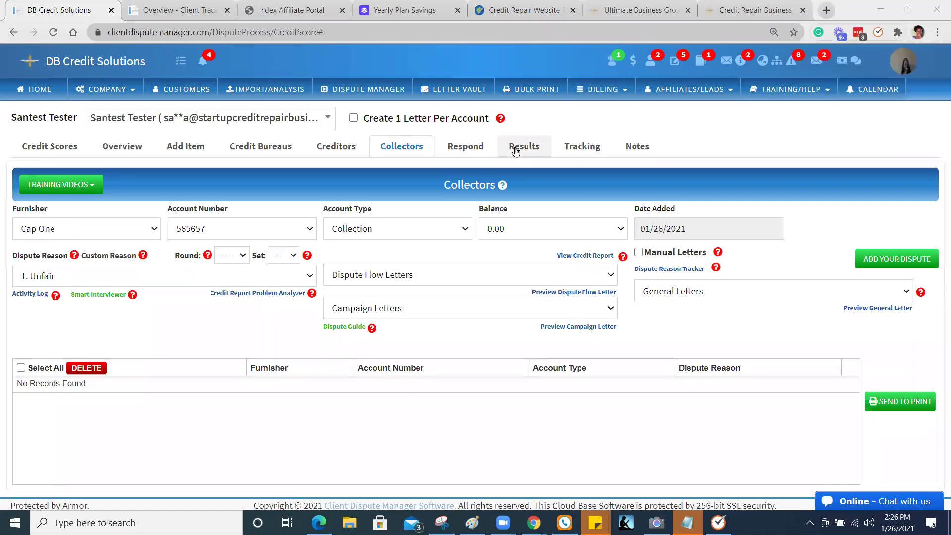
{"action": "left_click", "coordinate": [198, 149]}
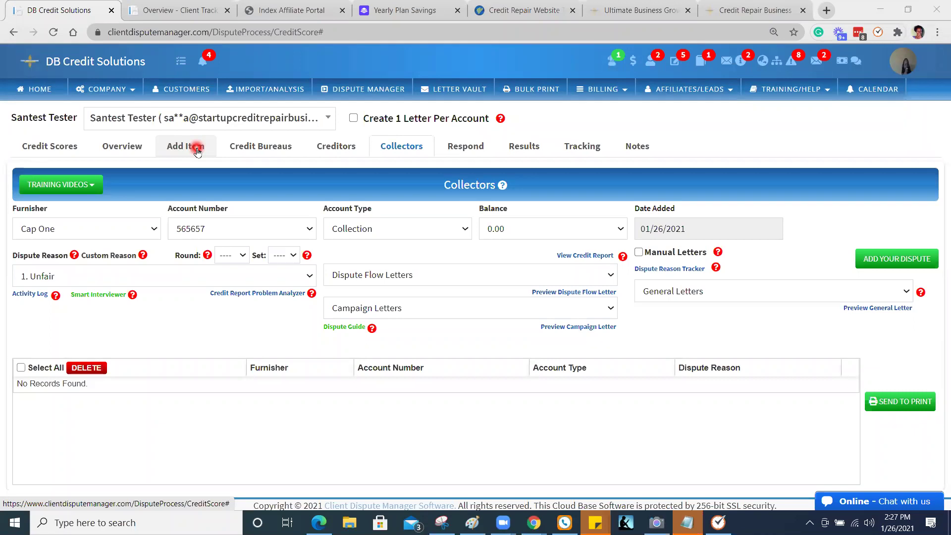
Step: Review the seven Add Item accounts, pointing out WS BADCOCK, then open the Credit Importer
{"action": "left_click", "coordinate": [196, 150]}
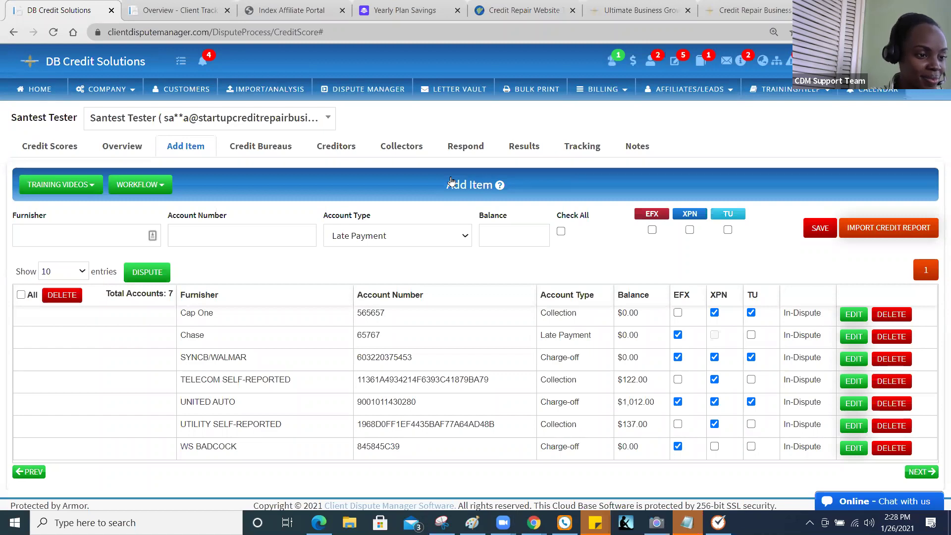
{"action": "left_click", "coordinate": [453, 438]}
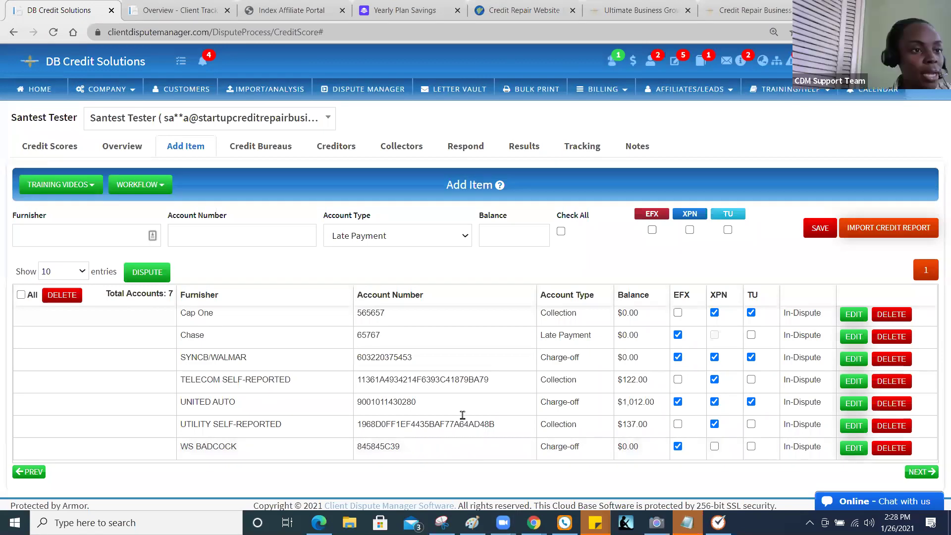
{"action": "left_click", "coordinate": [849, 233]}
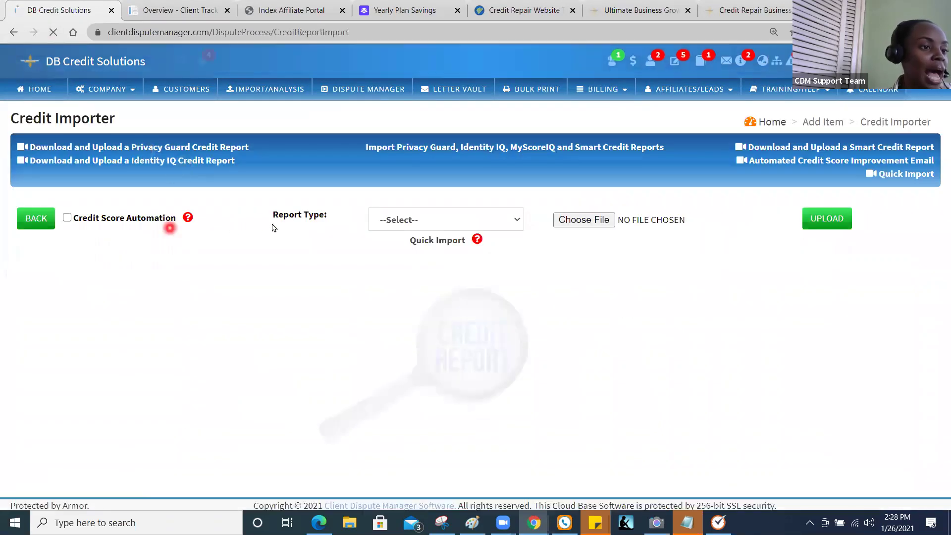
Step: Pick Smart Credit as the report type, then go back to the client's Add Item page
{"action": "left_click", "coordinate": [431, 220]}
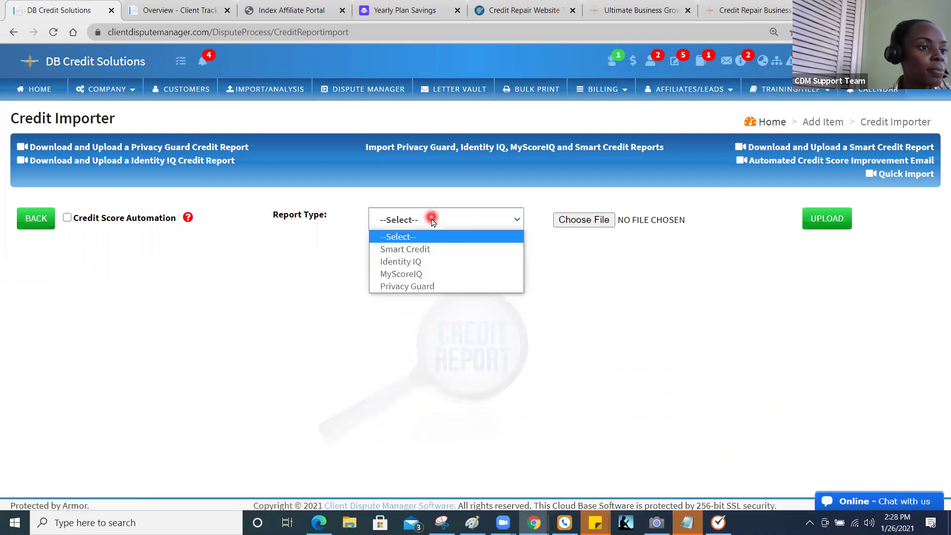
{"action": "left_click", "coordinate": [411, 249]}
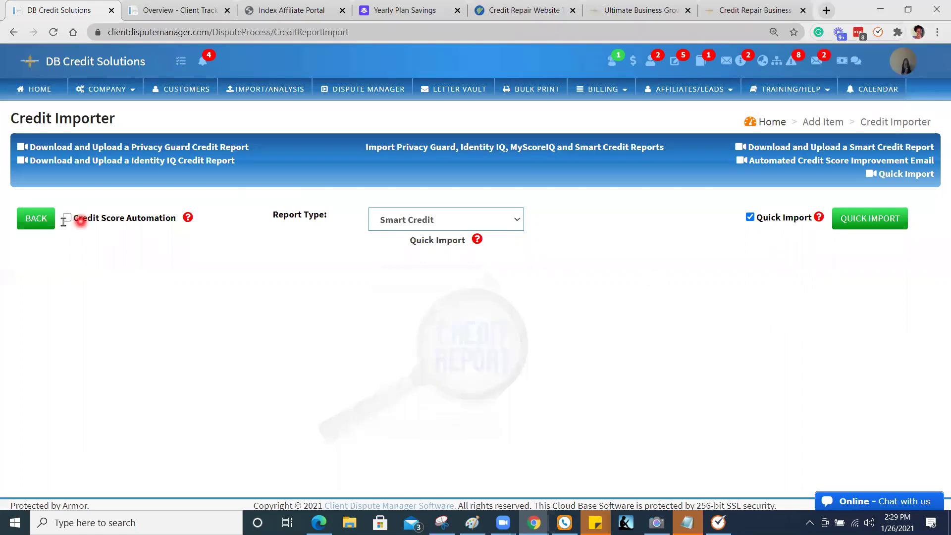
{"action": "left_click", "coordinate": [47, 223]}
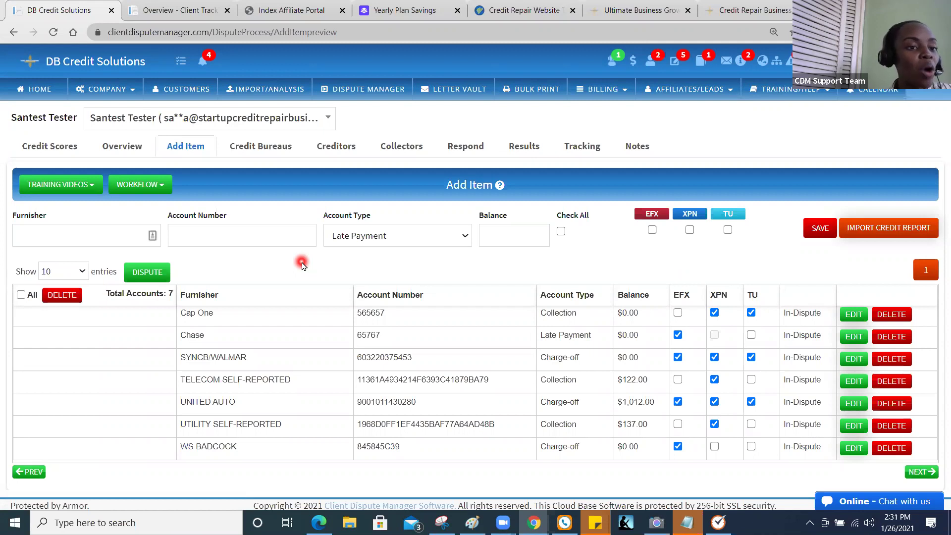
Step: Go to the client's Credit Bureaus section and open the Dispute Reason list
{"action": "left_click", "coordinate": [269, 148]}
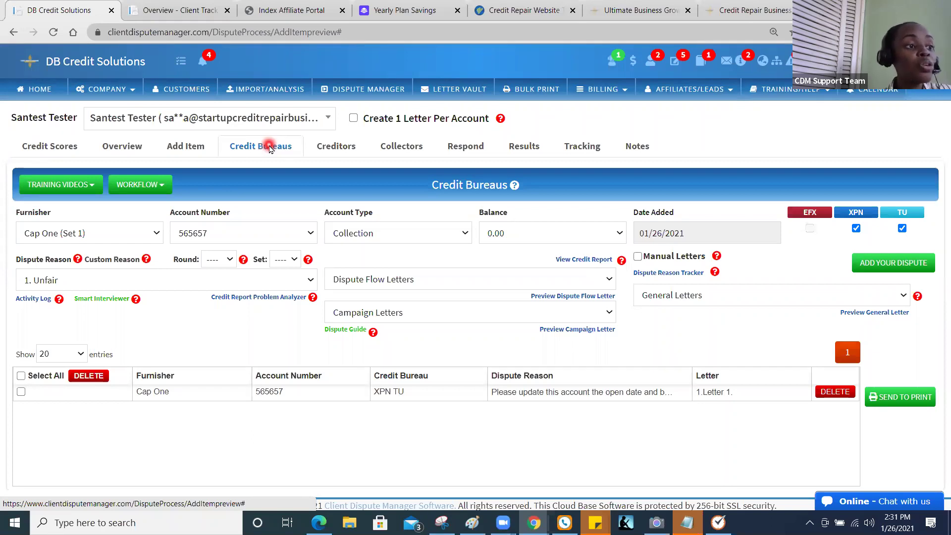
{"action": "left_click", "coordinate": [237, 279]}
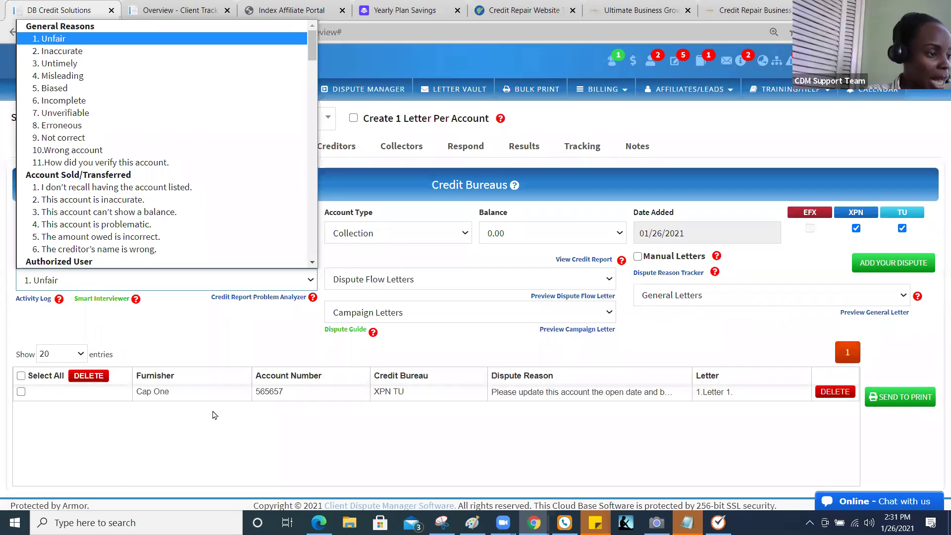
Step: Set the Cap One dispute reason to the Inquiry reason '1. I never authorized these inquiries.'
{"action": "left_click", "coordinate": [312, 263]}
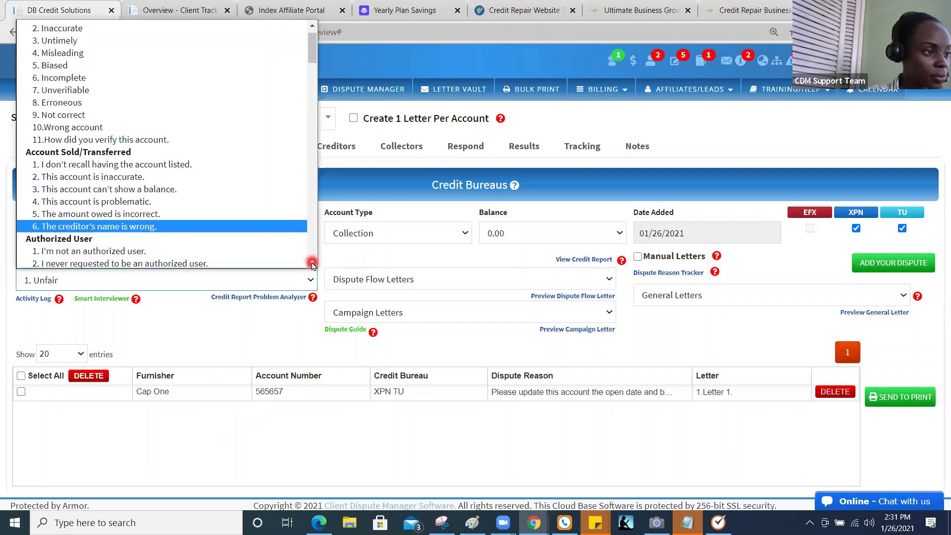
{"action": "left_click_drag", "start_coordinate": [312, 264], "coordinate": [312, 264]}
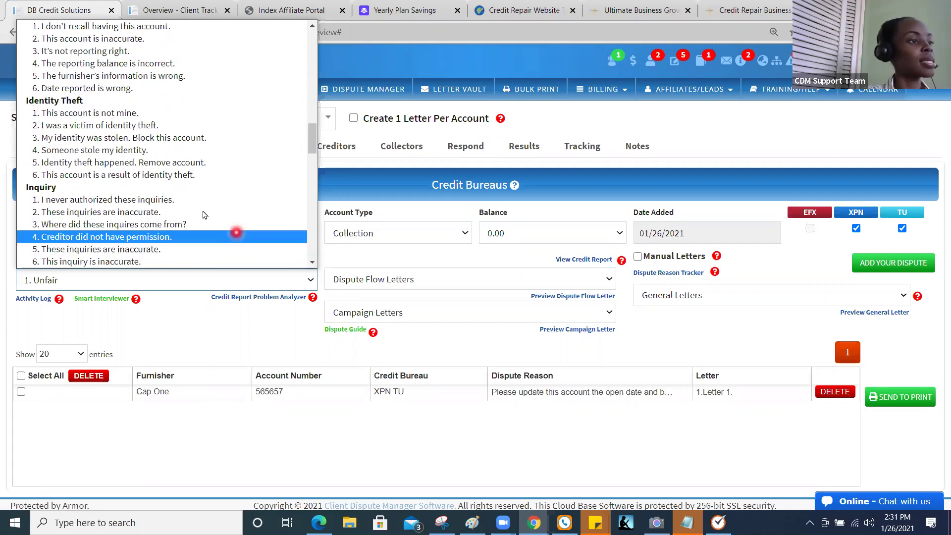
{"action": "left_click", "coordinate": [190, 201]}
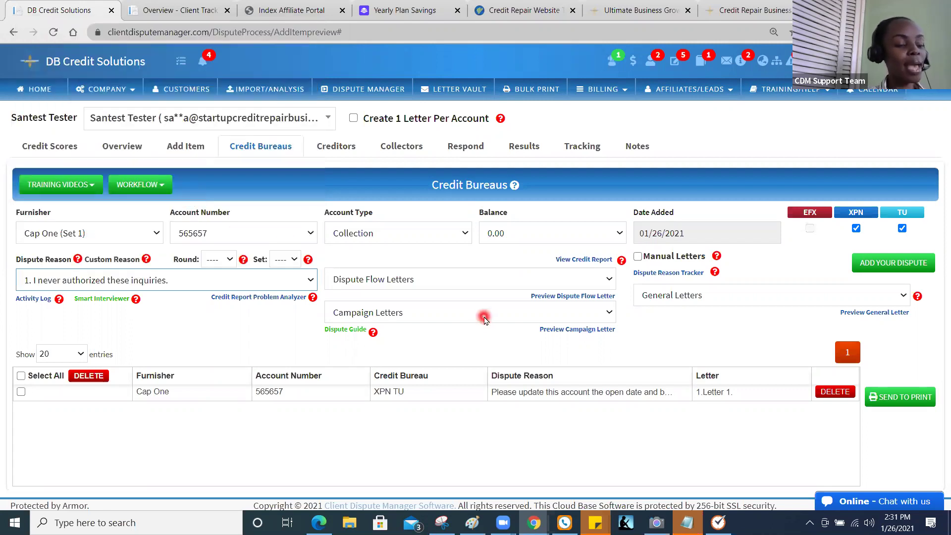
{"action": "left_click", "coordinate": [484, 318]}
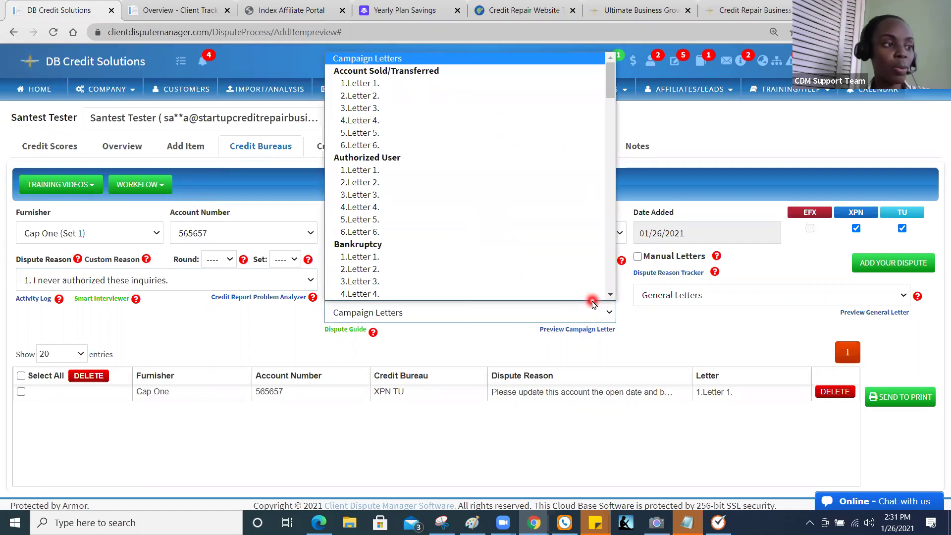
Step: Choose the Inquiry campaign letter '1.Letter 1.' and preview its text
{"action": "left_click", "coordinate": [611, 294]}
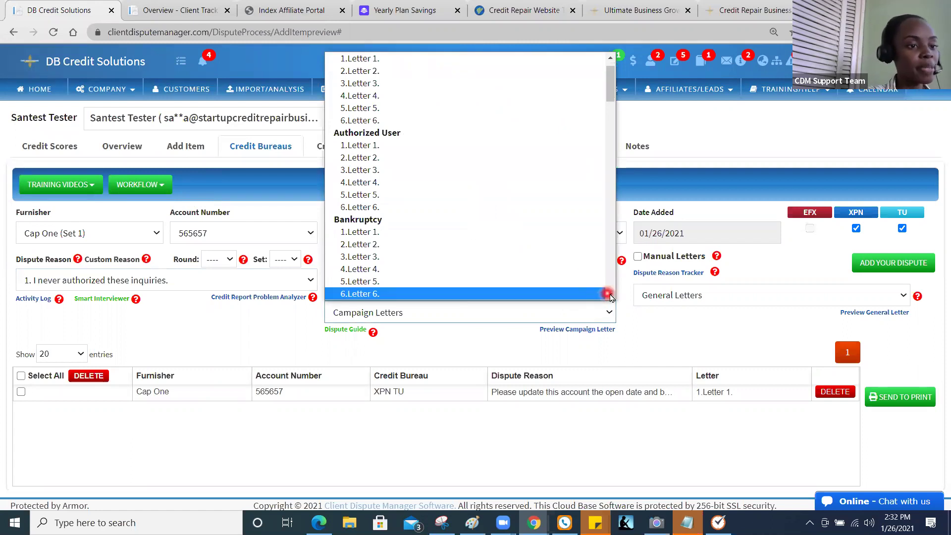
{"action": "left_click", "coordinate": [611, 296]}
{"action": "left_click", "coordinate": [612, 296]}
{"action": "left_click", "coordinate": [611, 296]}
{"action": "left_click", "coordinate": [612, 296]}
{"action": "left_click", "coordinate": [612, 296]}
{"action": "left_click", "coordinate": [611, 297]}
{"action": "left_click", "coordinate": [612, 296]}
{"action": "left_click", "coordinate": [611, 296]}
{"action": "left_click", "coordinate": [611, 296]}
{"action": "left_click", "coordinate": [612, 296]}
{"action": "left_click", "coordinate": [612, 297]}
{"action": "left_click", "coordinate": [611, 296]}
{"action": "left_click", "coordinate": [382, 232]}
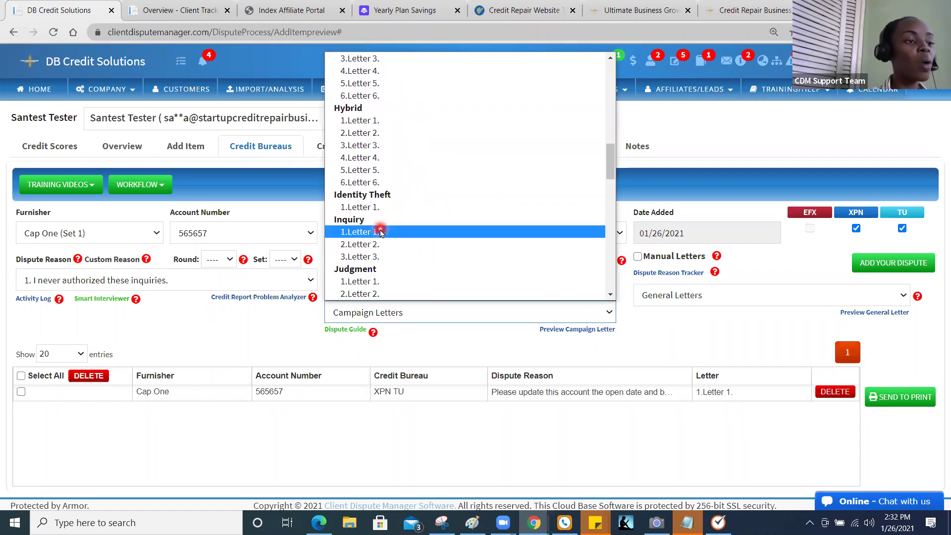
{"action": "left_click", "coordinate": [596, 331]}
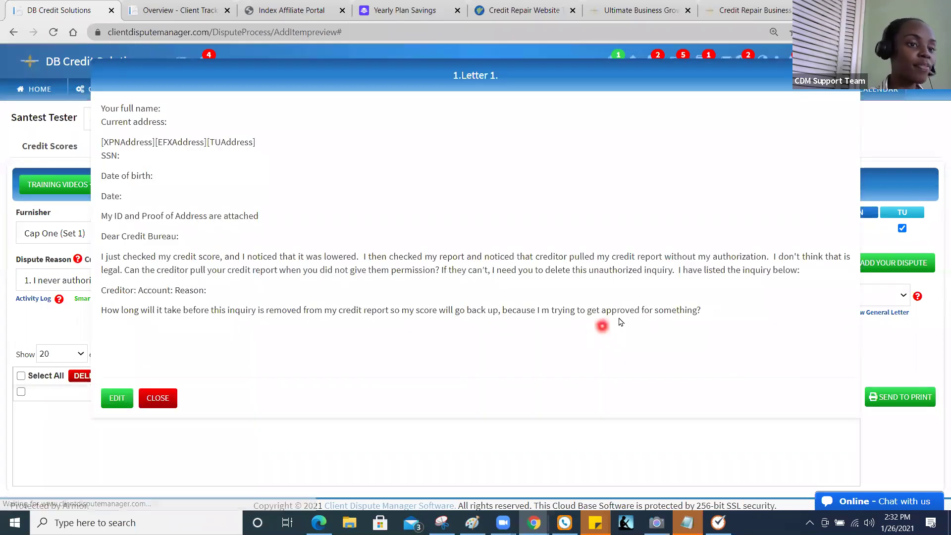
Step: Edit Inquiry letter '1.Letter 1.' and add an empty line after its closing question
{"action": "left_click", "coordinate": [117, 400]}
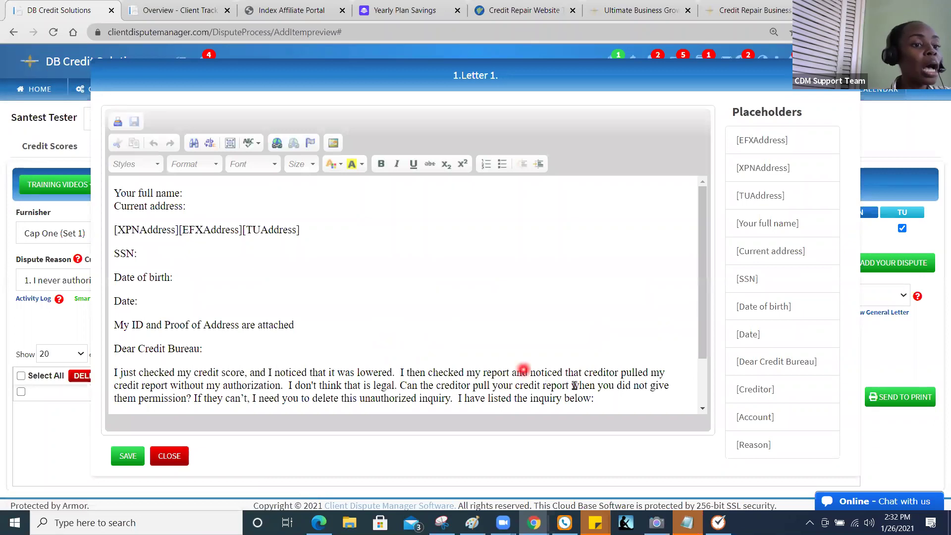
{"action": "left_click", "coordinate": [610, 401]}
{"action": "type", "text": "Creditor: Account: Reason: How long will it take before this inquiry is removed from my credit report so my score will go back up, because I'm trying to get approved for something?"}
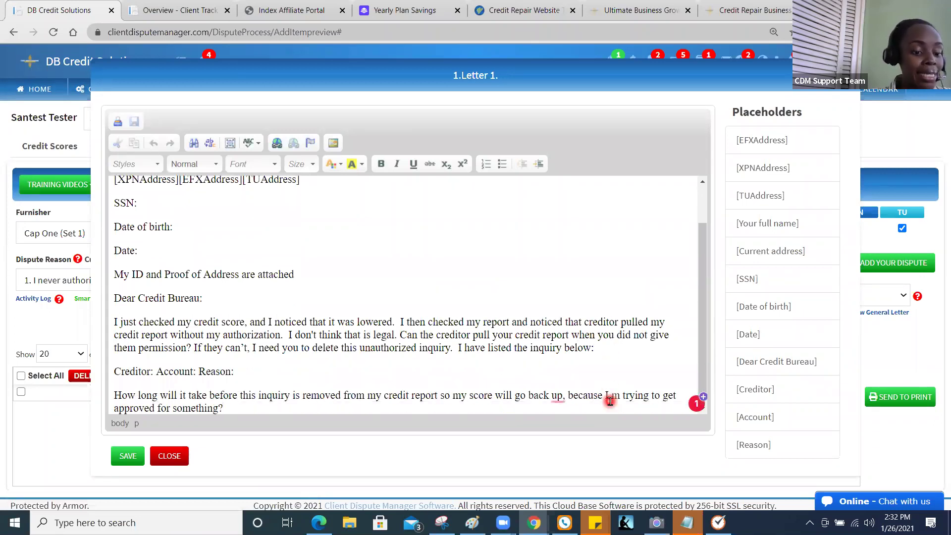
{"action": "key", "text": "Return"}
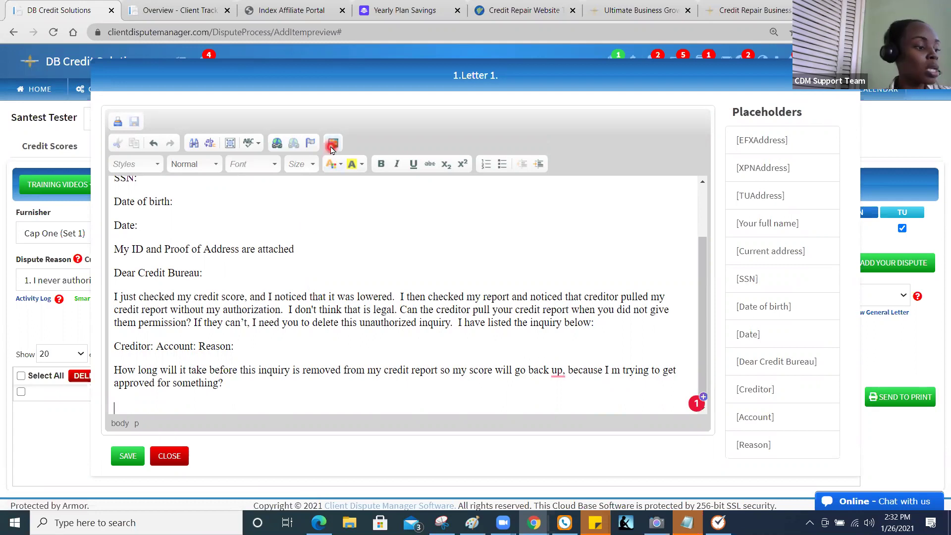
{"action": "key", "text": "ctrl"}
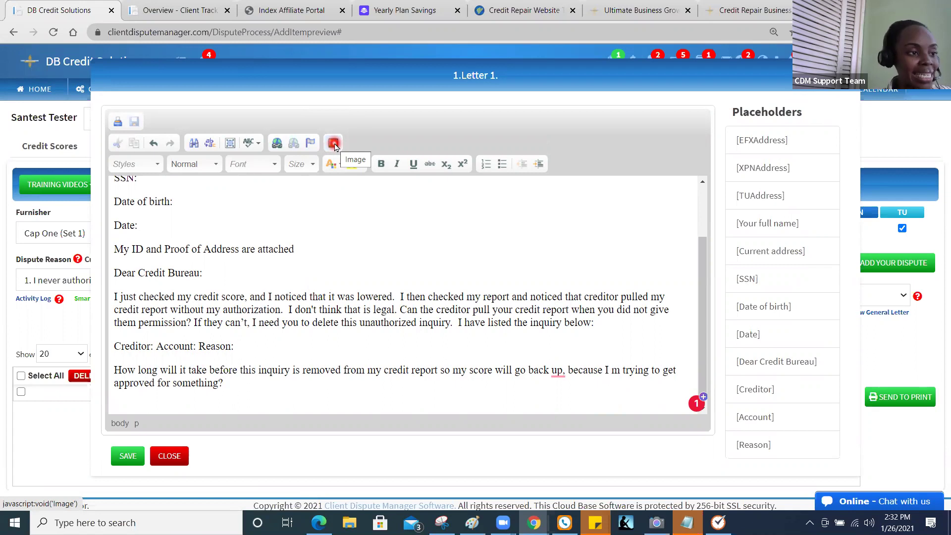
Step: Dismiss the image insert settings without adding an image and close the letter editor
{"action": "left_click", "coordinate": [334, 144]}
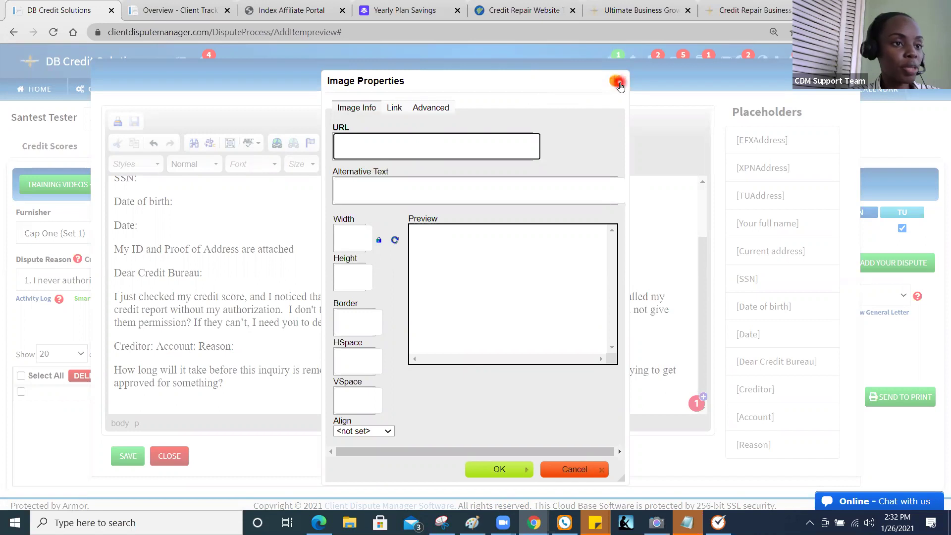
{"action": "left_click", "coordinate": [620, 81]}
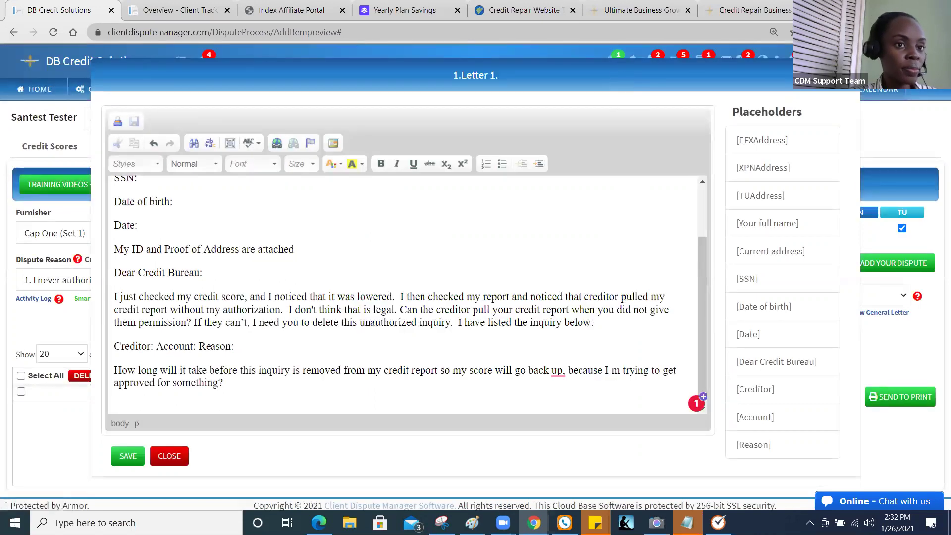
{"action": "left_click", "coordinate": [847, 75]}
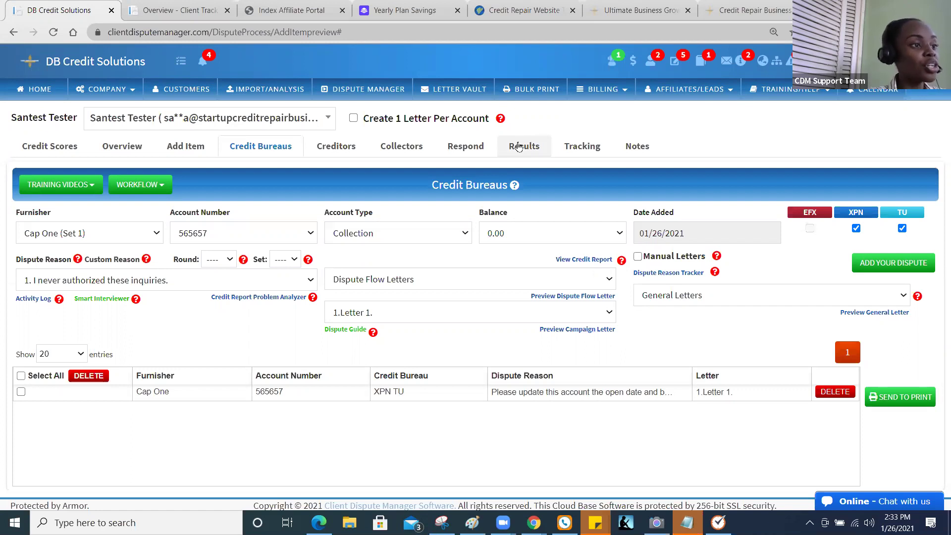
Step: Return to the client's Add Item page and start on the Furnisher field
{"action": "left_click", "coordinate": [179, 146]}
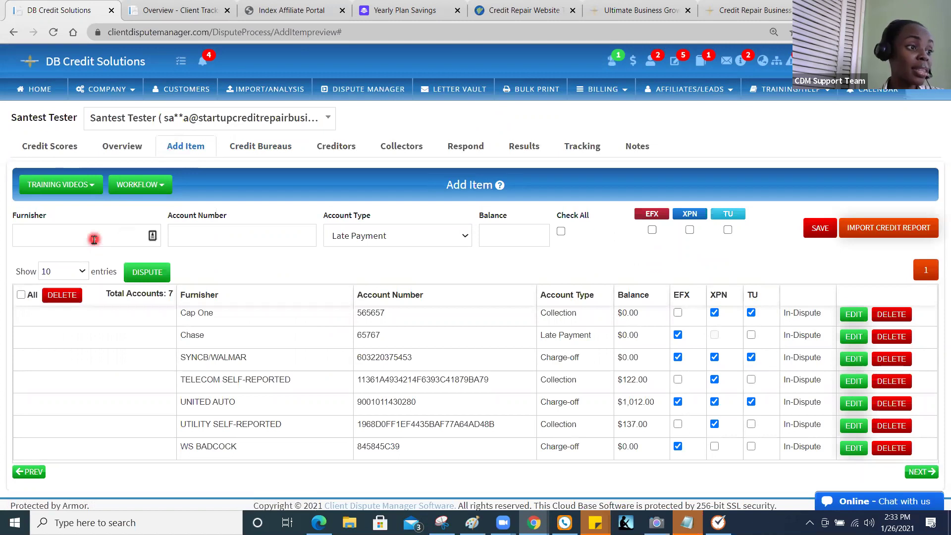
{"action": "left_click", "coordinate": [94, 240]}
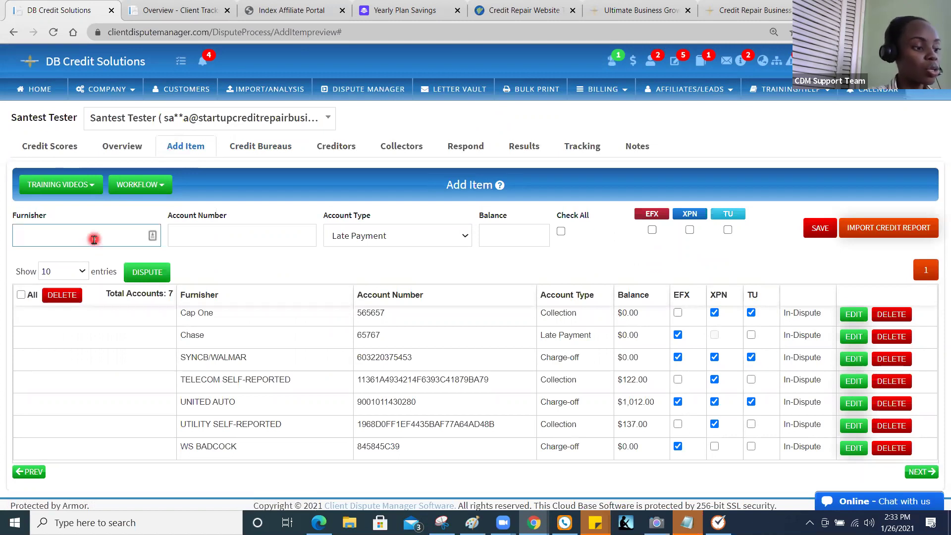
Step: Save a 'Cap one' Late Payment item with its account number, 0.00 balance, all three bureaus
{"action": "type", "text": "Cap"}
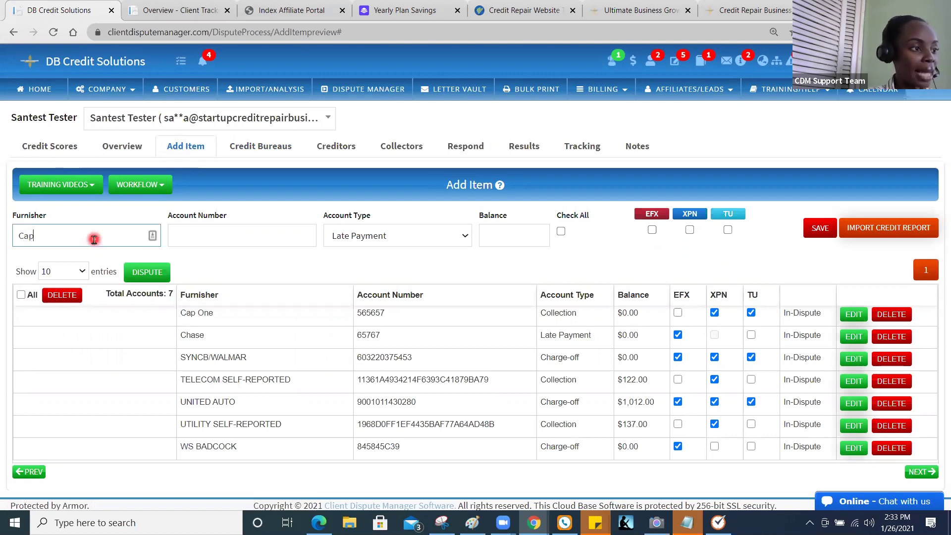
{"action": "type", "text": " one"}
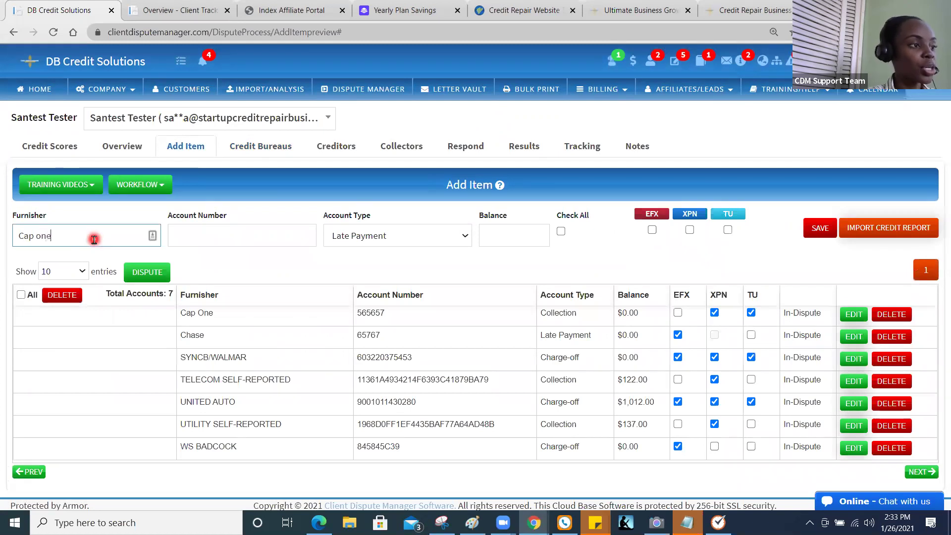
{"action": "left_click", "coordinate": [196, 237]}
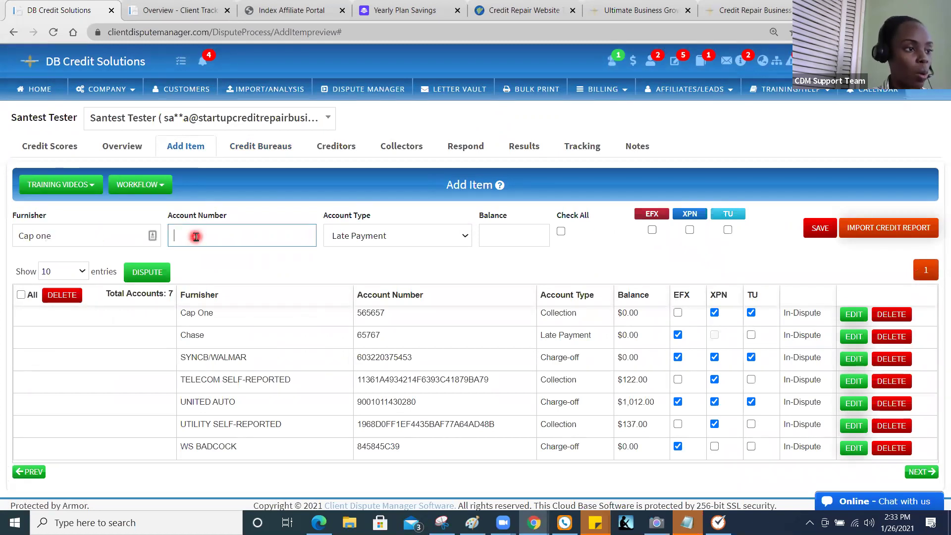
{"action": "type", "text": "5454466"}
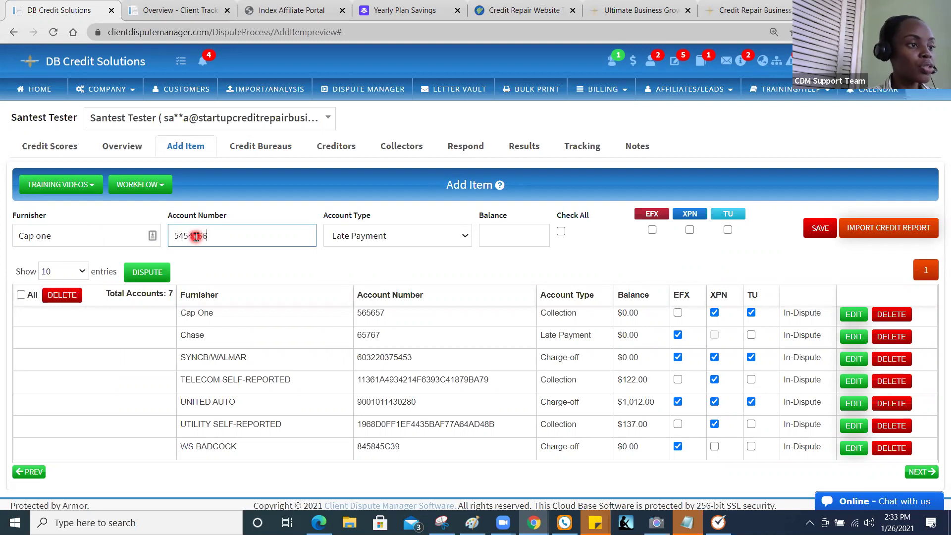
{"action": "left_click", "coordinate": [451, 236]}
{"action": "left_click", "coordinate": [502, 238]}
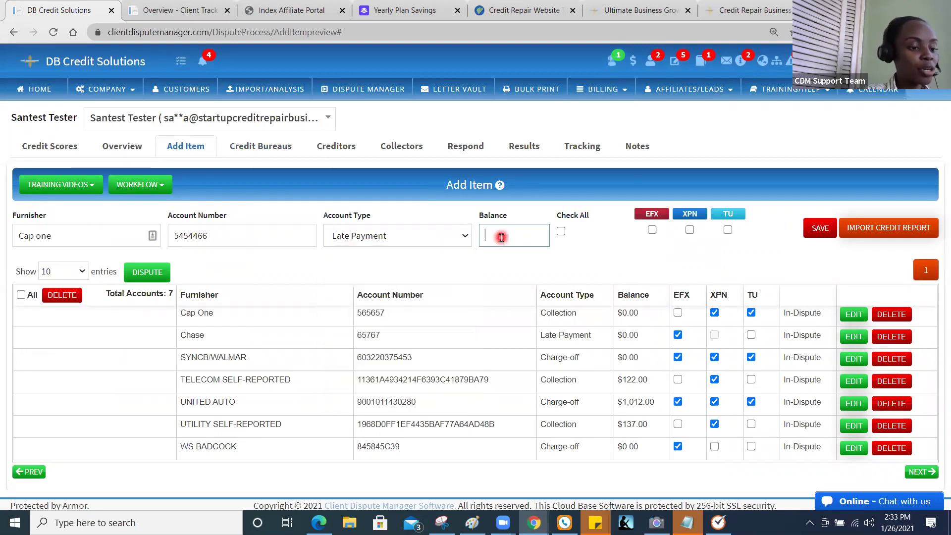
{"action": "type", "text": "0.00"}
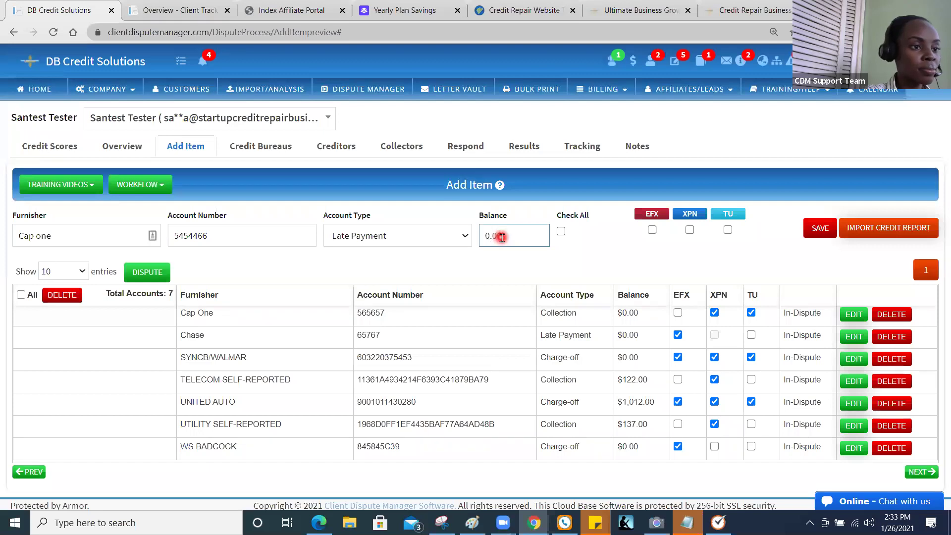
{"action": "left_click", "coordinate": [561, 232]}
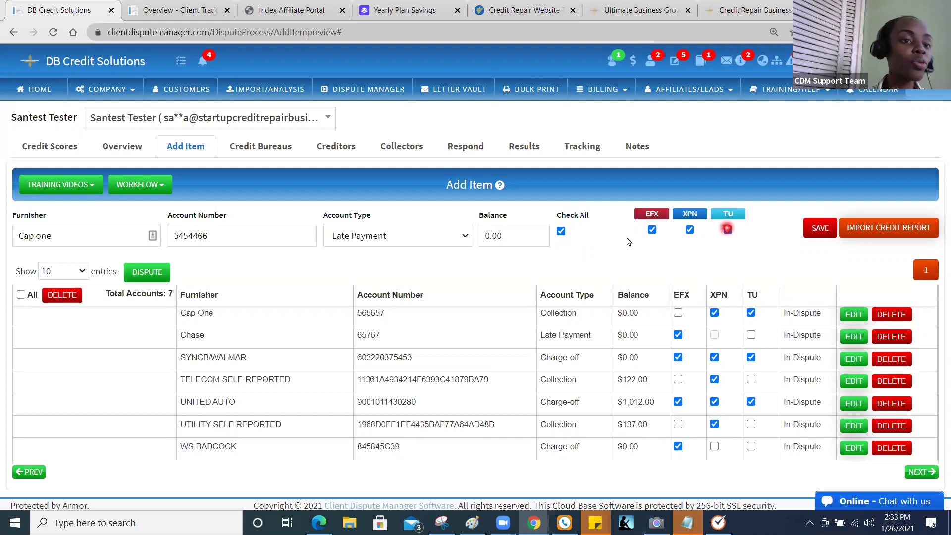
{"action": "left_click", "coordinate": [820, 230]}
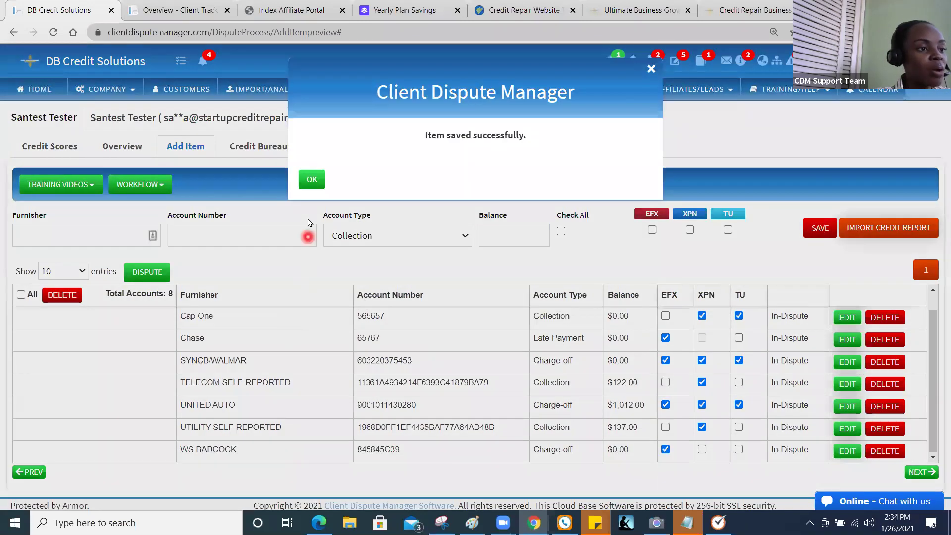
{"action": "left_click", "coordinate": [314, 186]}
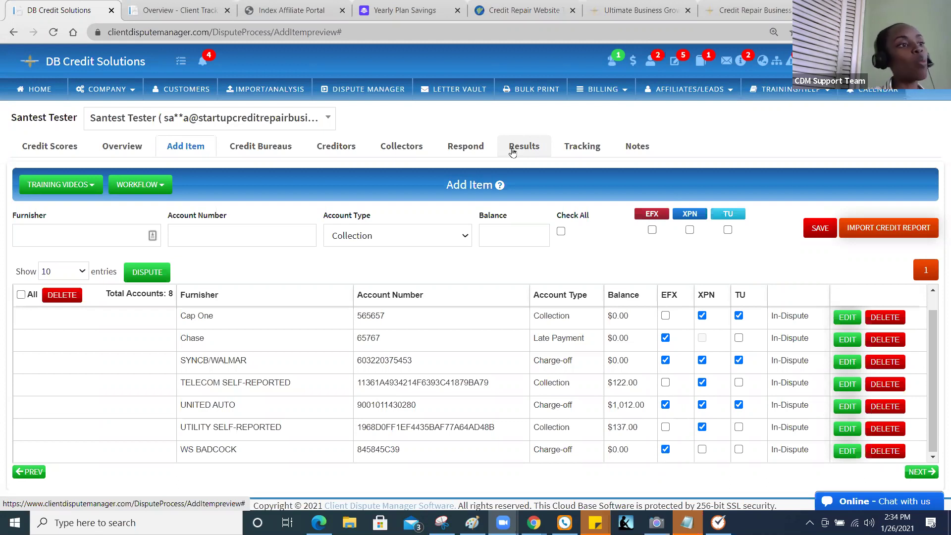
Step: Open the IMPORT/ANALYSIS page listing past client credit analyses
{"action": "left_click", "coordinate": [280, 94]}
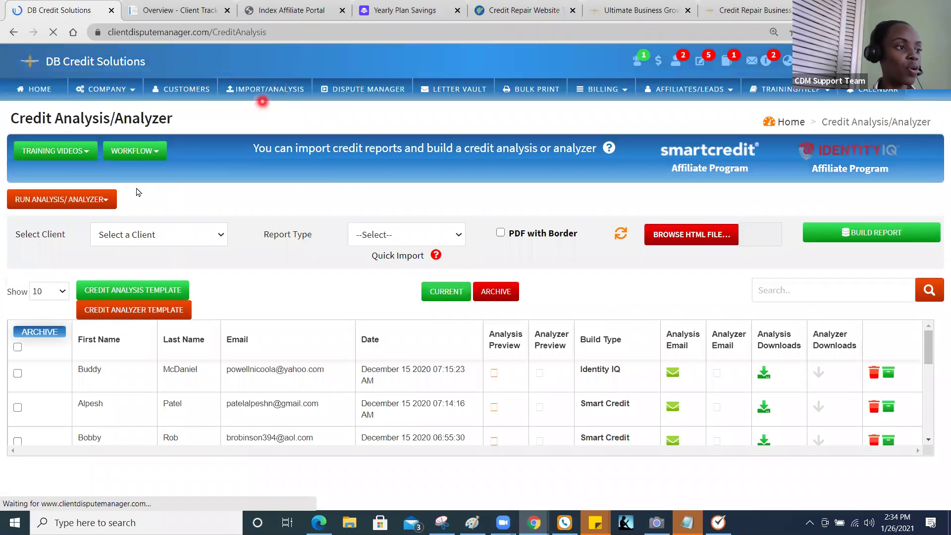
Step: Pick separate-PDF Analysis and Analyzer, the test client and Identity IQ, then preview the first report
{"action": "left_click", "coordinate": [104, 201]}
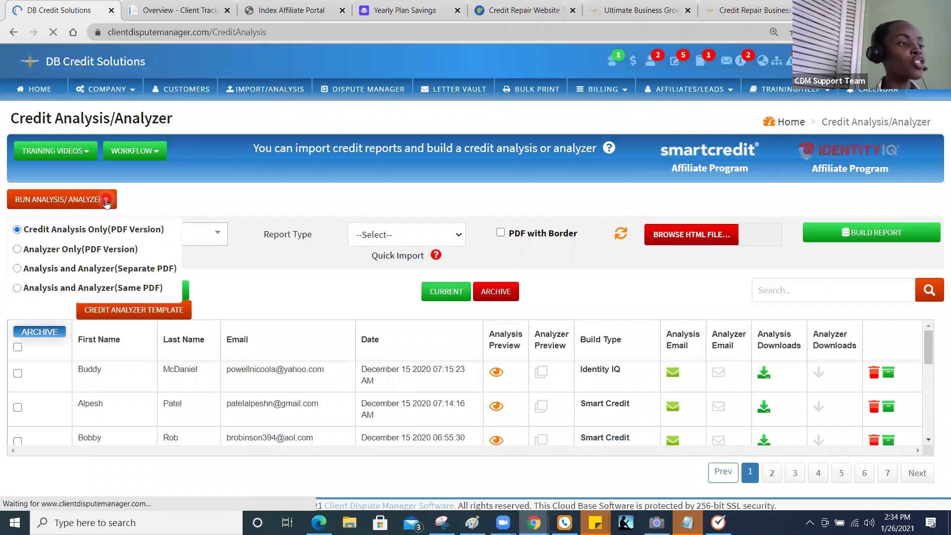
{"action": "left_click", "coordinate": [98, 268]}
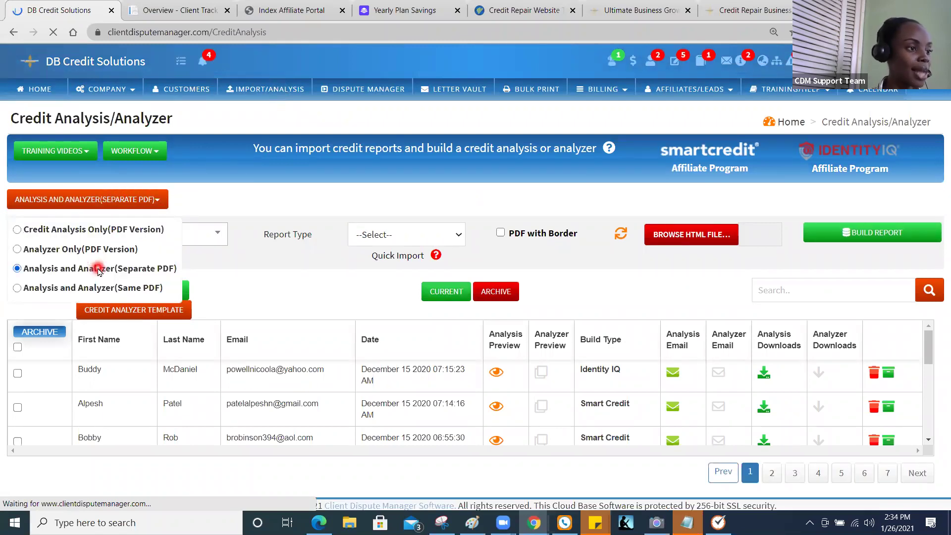
{"action": "left_click", "coordinate": [197, 228]}
{"action": "left_click", "coordinate": [183, 346]}
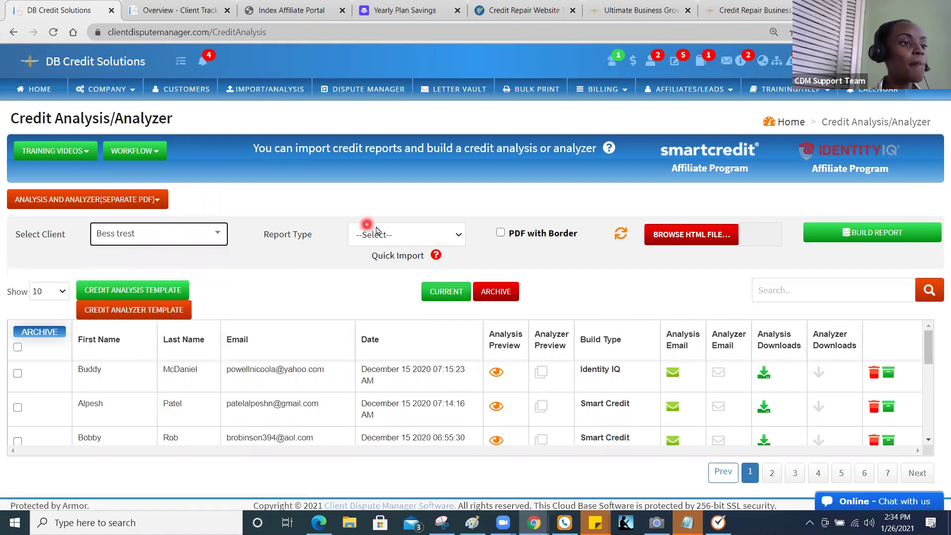
{"action": "left_click", "coordinate": [376, 231]}
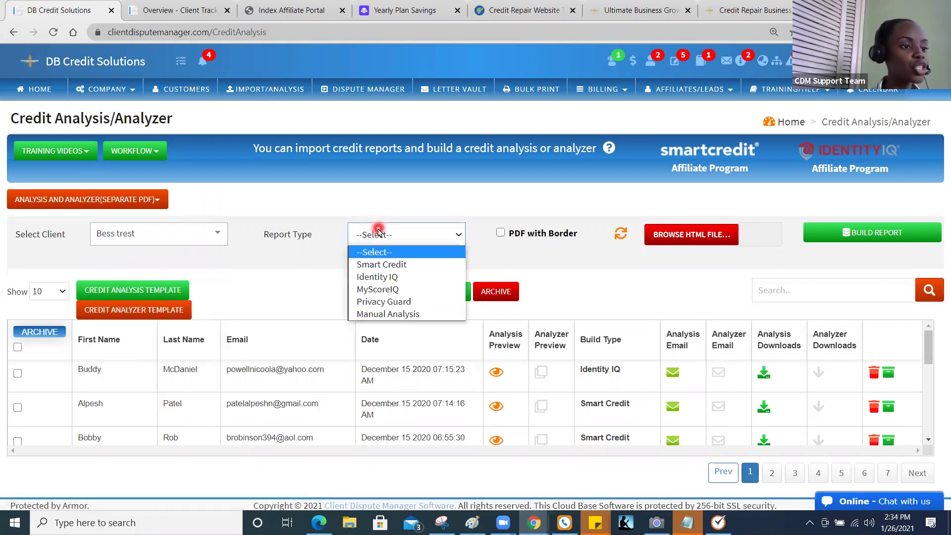
{"action": "left_click", "coordinate": [375, 276]}
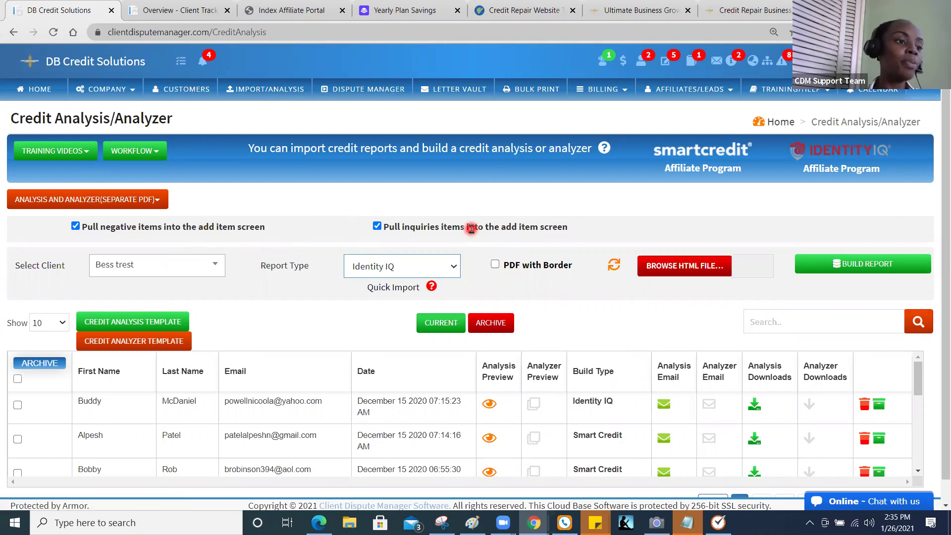
{"action": "left_click", "coordinate": [489, 405]}
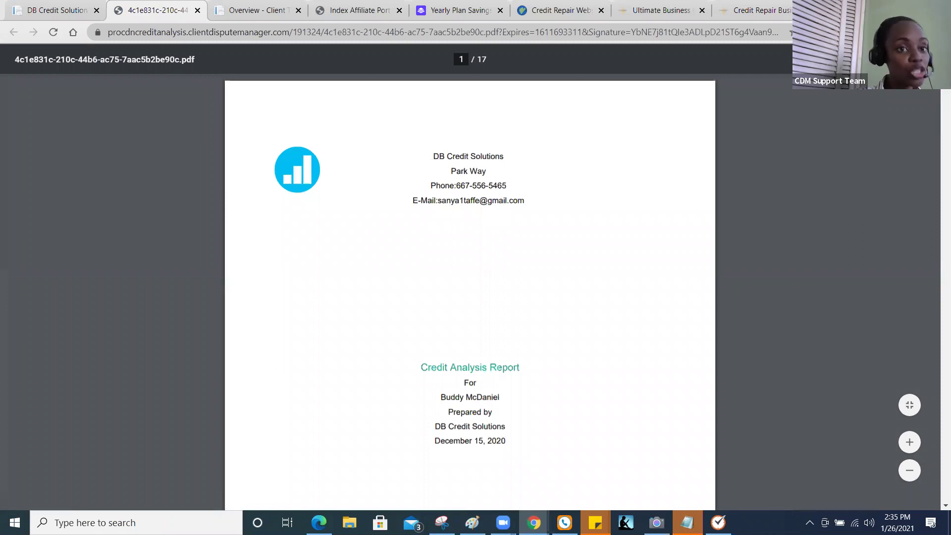
Step: Scroll the credit analysis PDF to page 13's Account Summary, then return to Client Dispute Manager
{"action": "scroll", "coordinate": [937, 180], "scroll_direction": "down", "scroll_amount": 9}
{"action": "left_click_drag", "start_coordinate": [937, 249], "coordinate": [936, 393]}
{"action": "left_click", "coordinate": [376, 148]}
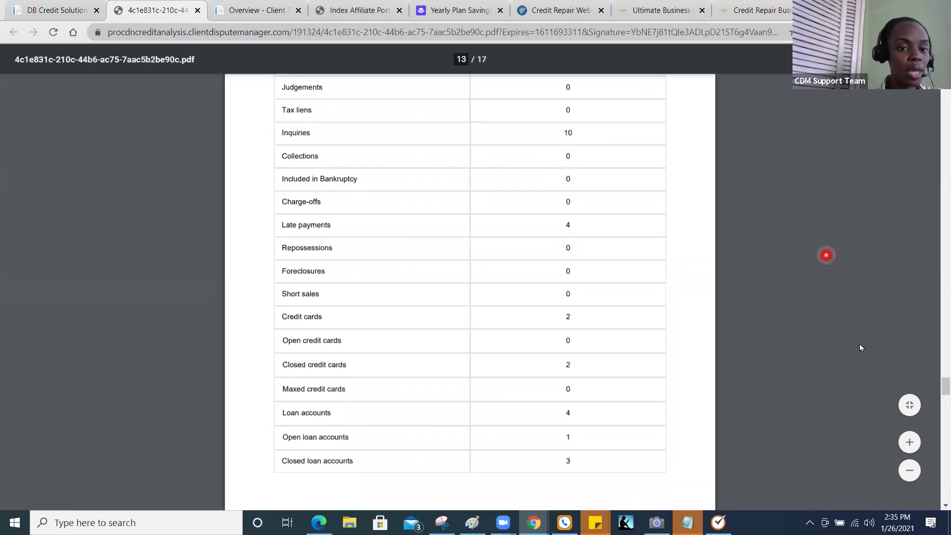
{"action": "left_click_drag", "start_coordinate": [938, 393], "coordinate": [937, 387]}
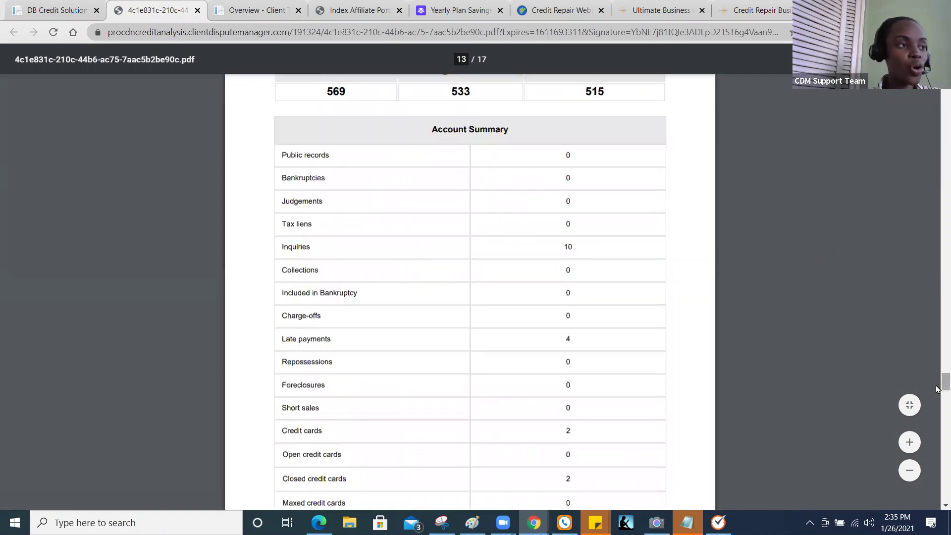
{"action": "left_click", "coordinate": [50, 10]}
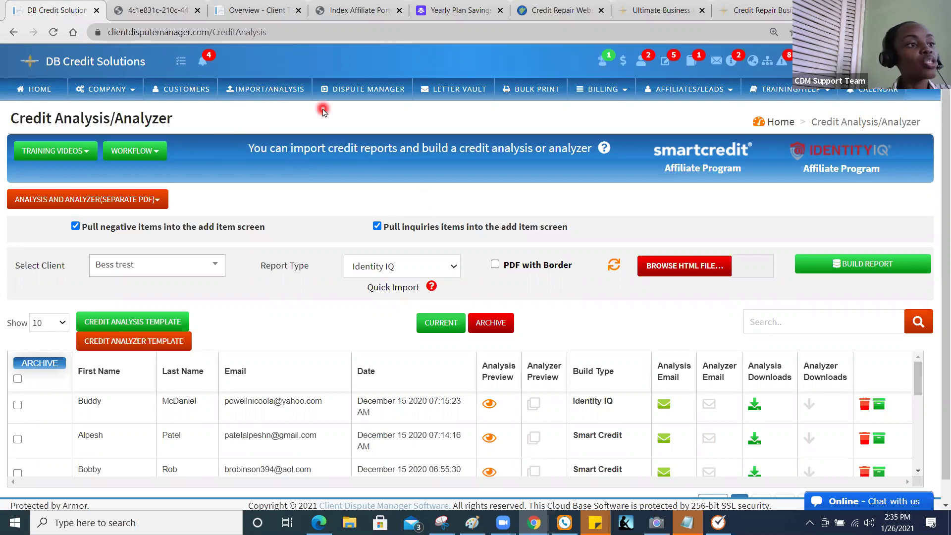
Step: Open DISPUTE MANAGER to the client's scores: 506 Equifax, 530 Experian, 510 TransUnion
{"action": "left_click", "coordinate": [364, 91]}
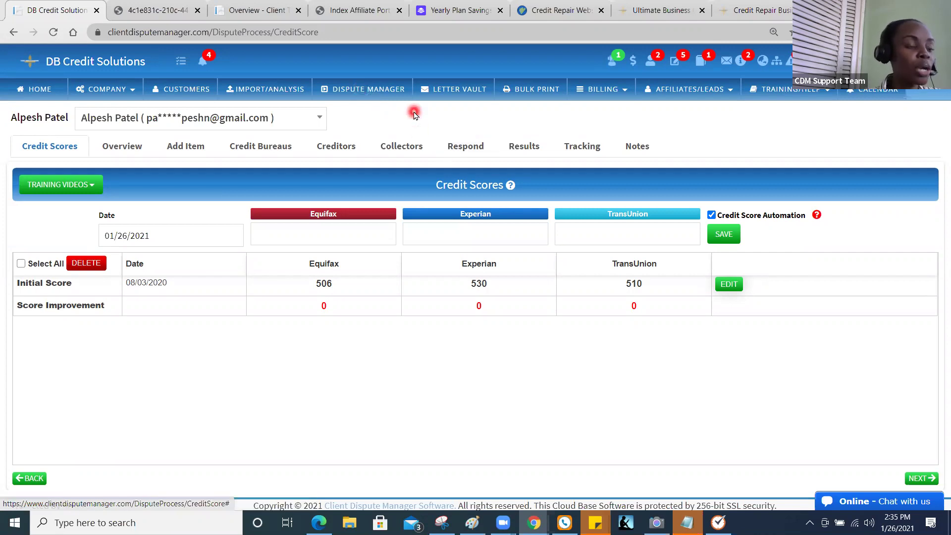
Step: Switch to another client and show their Credit Bureaus page with the Cap One dispute for XPN and TU
{"action": "left_click", "coordinate": [307, 124]}
{"action": "left_click", "coordinate": [321, 240]}
{"action": "left_click", "coordinate": [322, 240]}
{"action": "left_click", "coordinate": [322, 241]}
{"action": "left_click", "coordinate": [322, 241]}
{"action": "left_click", "coordinate": [322, 240]}
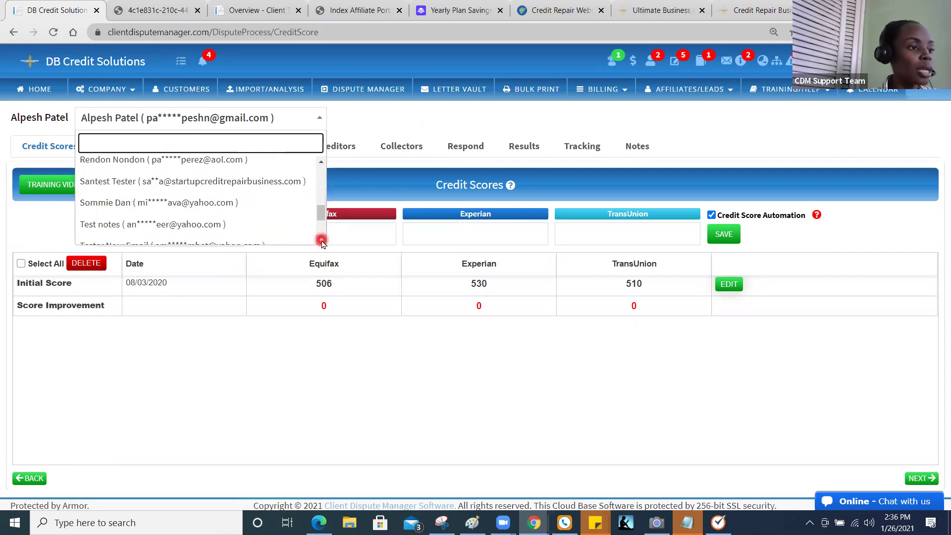
{"action": "left_click", "coordinate": [296, 184]}
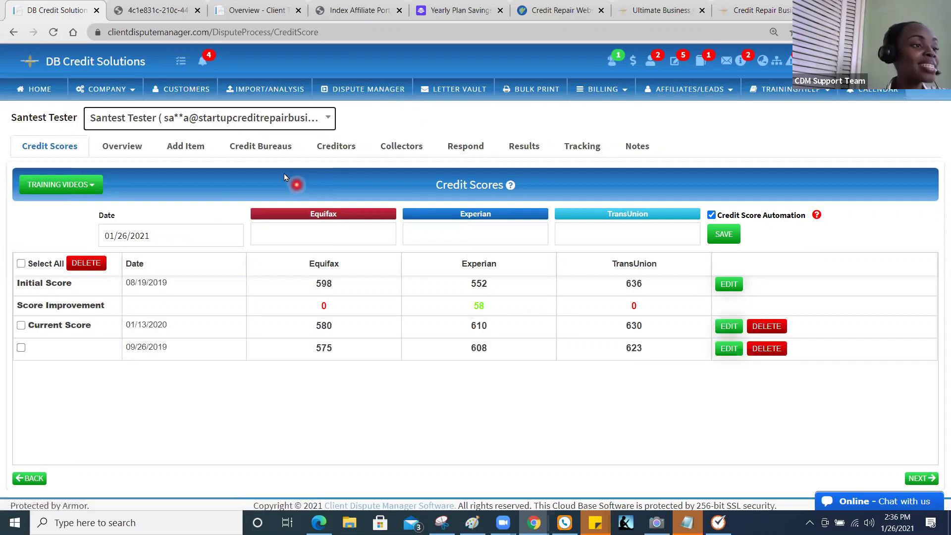
{"action": "left_click", "coordinate": [267, 154]}
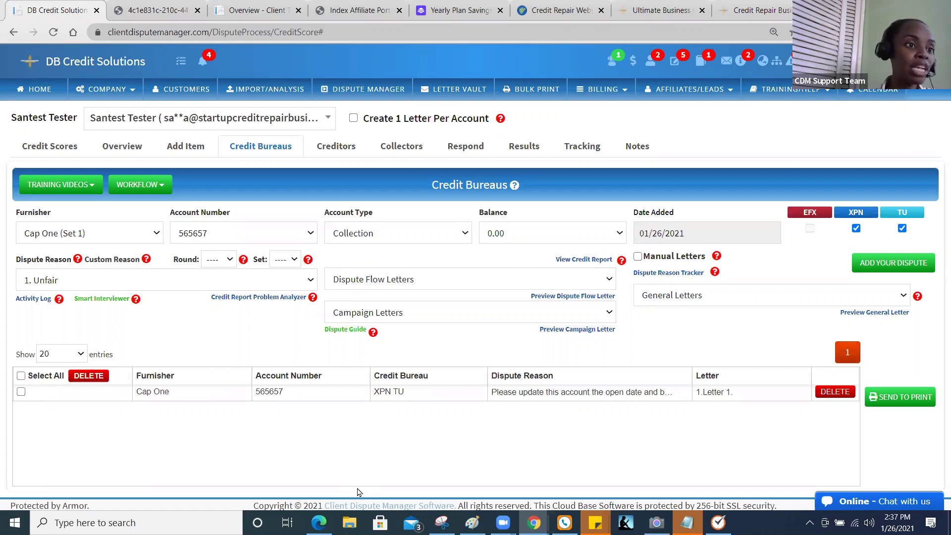
Step: Switch the Cap One dispute from dispute flow letters to manual letters, with 'test' selected
{"action": "left_click", "coordinate": [533, 257]}
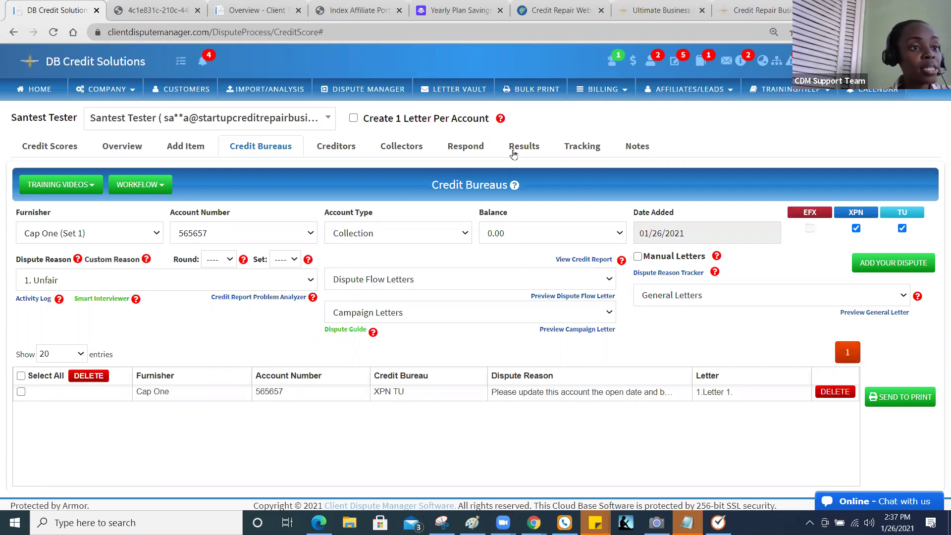
{"action": "left_click", "coordinate": [429, 279]}
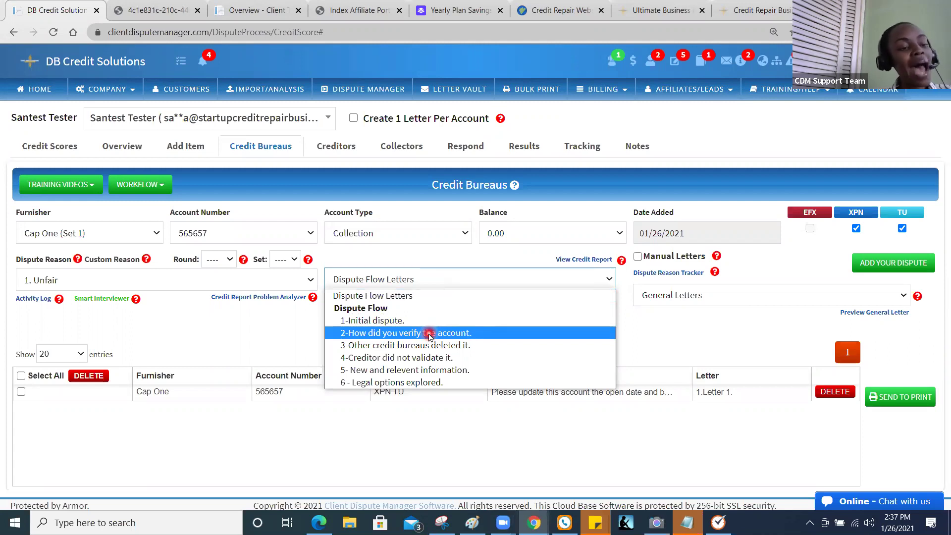
{"action": "left_click", "coordinate": [639, 259]}
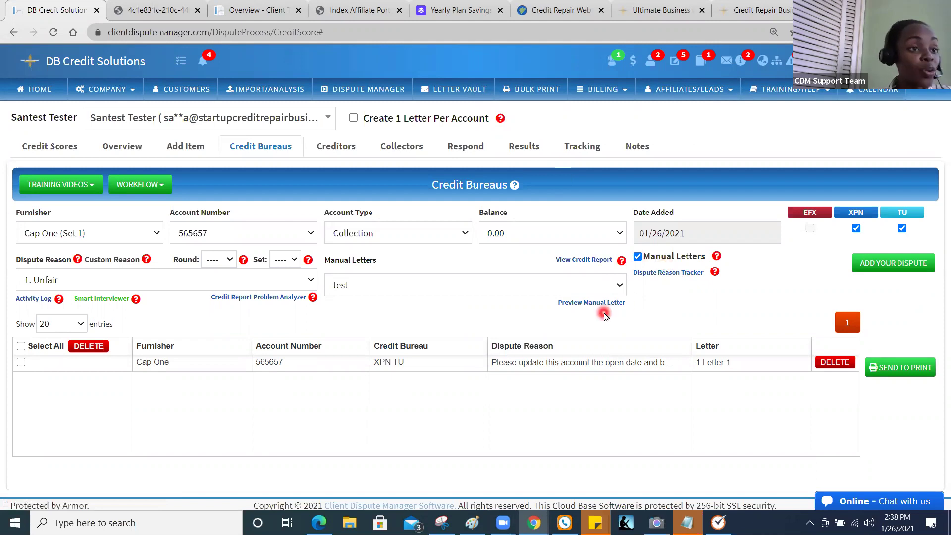
Step: Go to the Letter Vault's Manual Letters list and open a blank Add Manual Letter form
{"action": "left_click", "coordinate": [465, 93]}
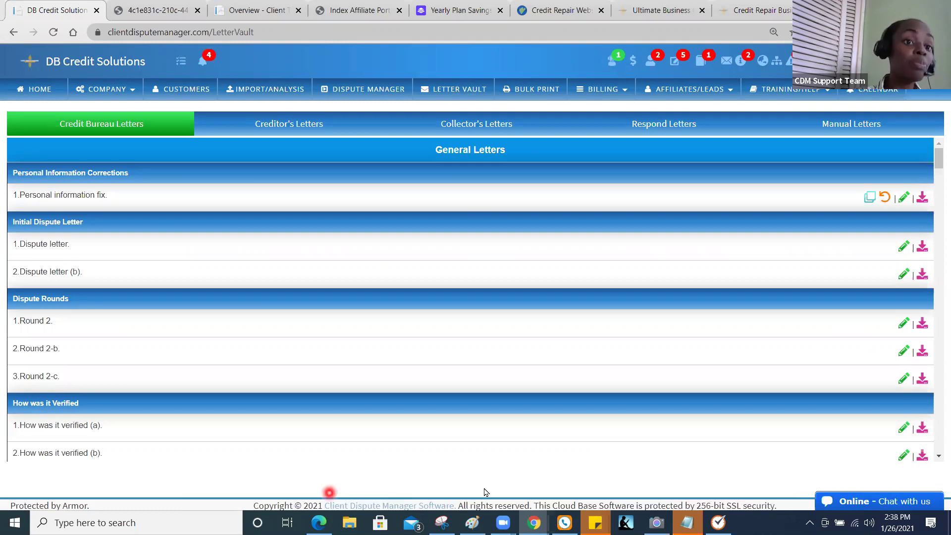
{"action": "right_click", "coordinate": [846, 124]}
{"action": "left_click", "coordinate": [846, 124]}
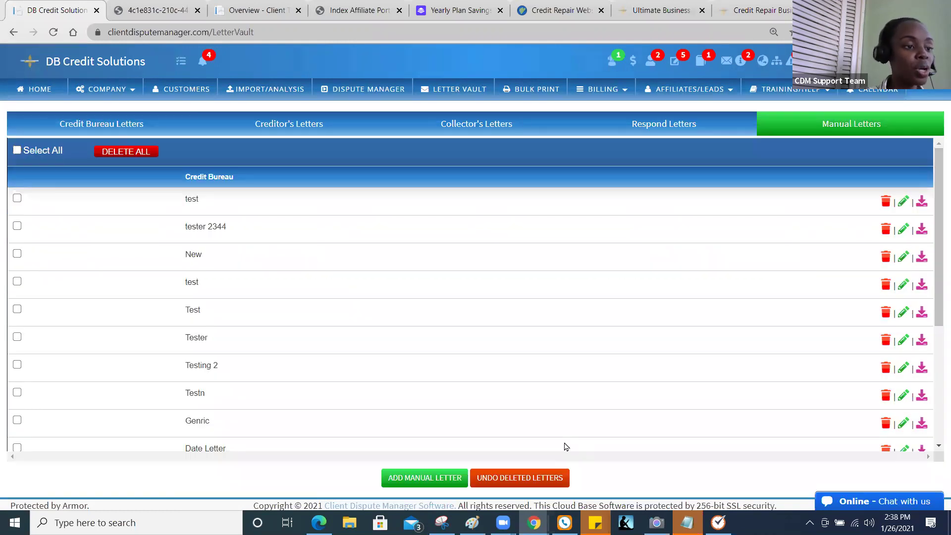
{"action": "left_click", "coordinate": [416, 478]}
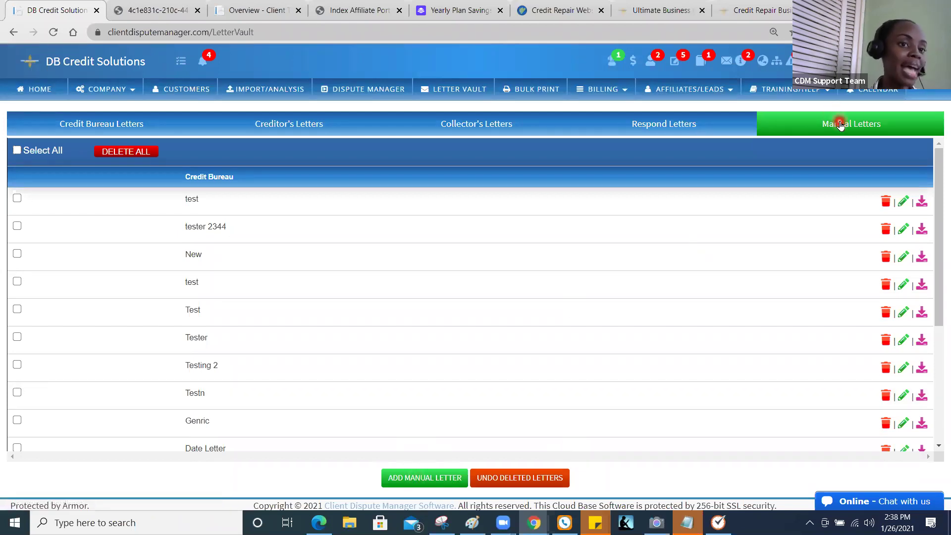
{"action": "left_click", "coordinate": [431, 483]}
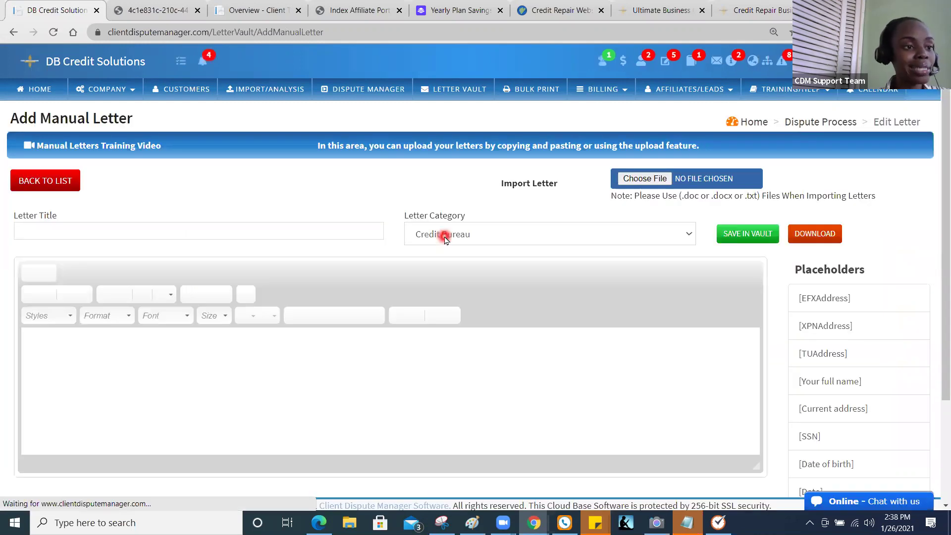
{"action": "left_click", "coordinate": [444, 234]}
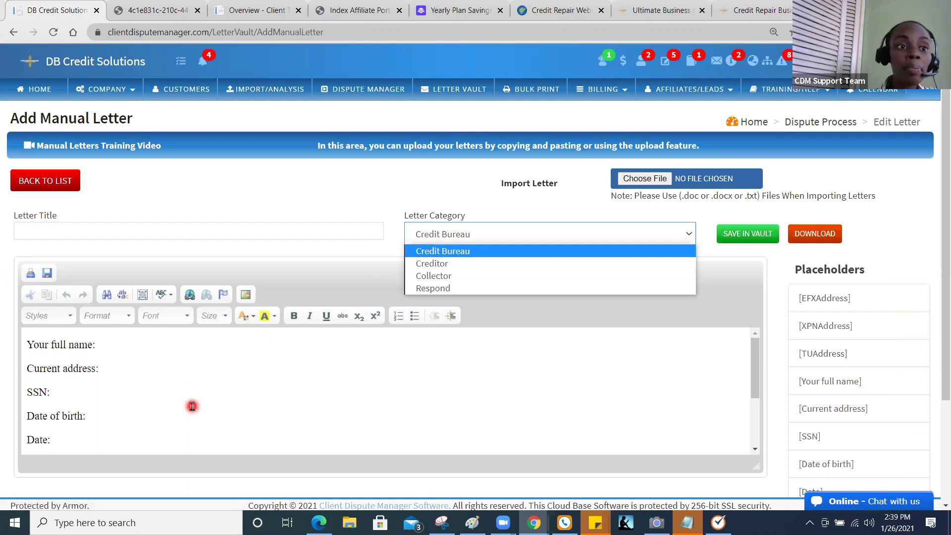
{"action": "left_click", "coordinate": [641, 183]}
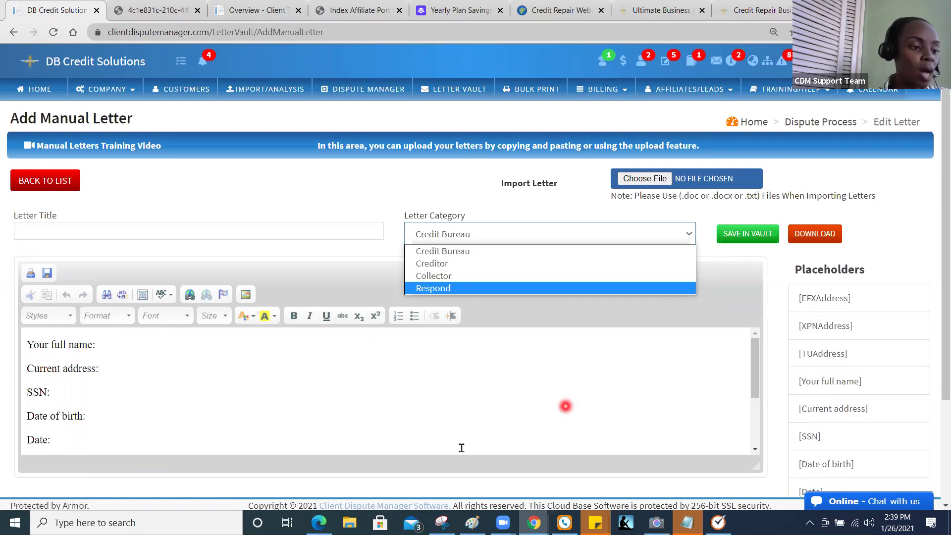
{"action": "left_click", "coordinate": [361, 490]}
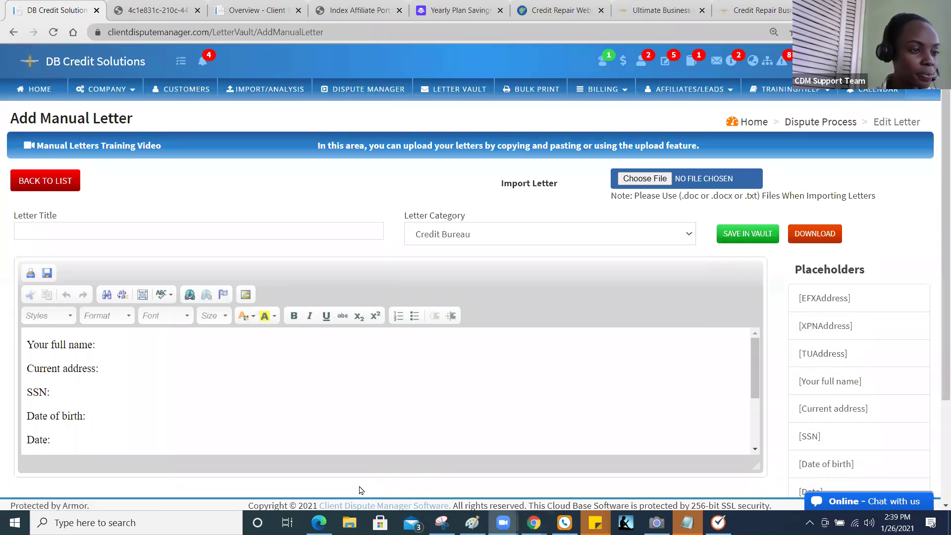
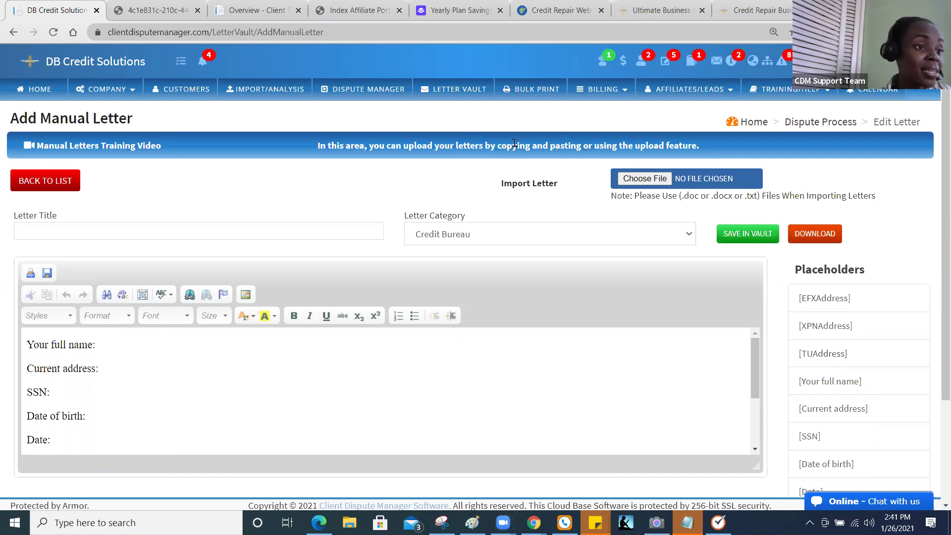
Step: Go to Dispute Manager to load the client's credit scores page
{"action": "left_click", "coordinate": [382, 94]}
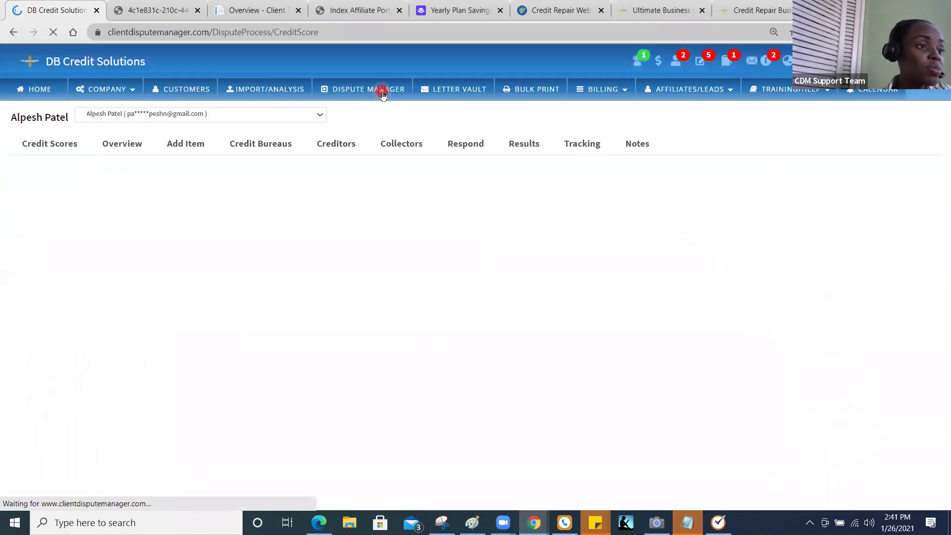
Step: Show the Credit Bureaus dispute form with the dispute round set to 3
{"action": "left_click", "coordinate": [278, 156]}
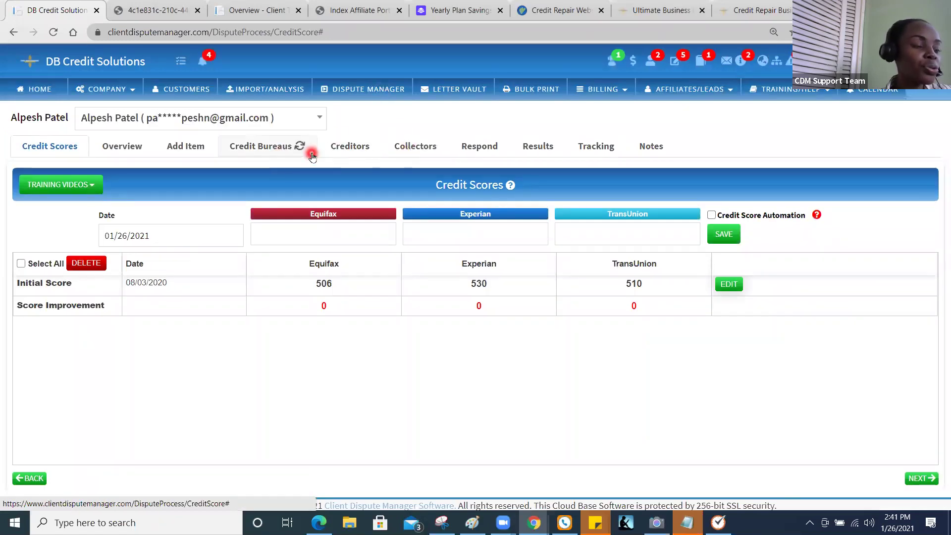
{"action": "left_click", "coordinate": [216, 259]}
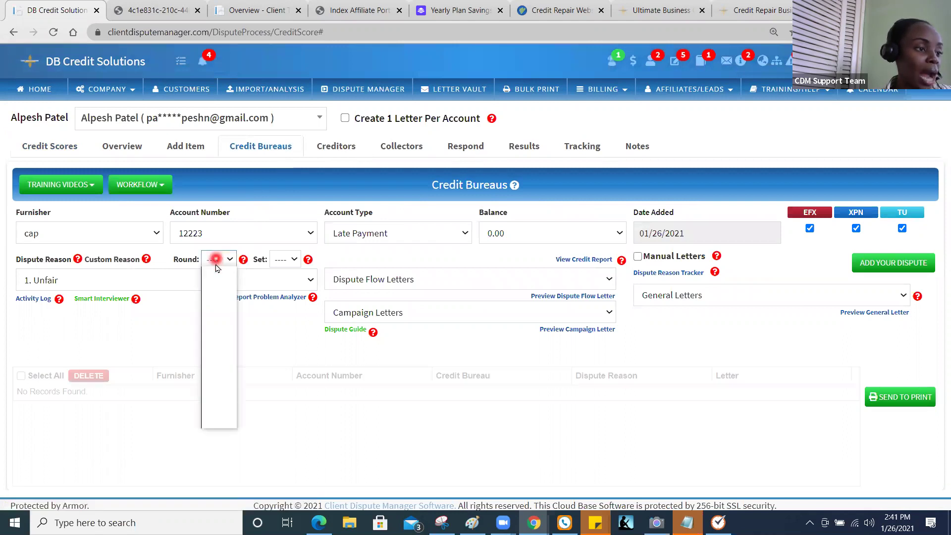
{"action": "left_click", "coordinate": [217, 310]}
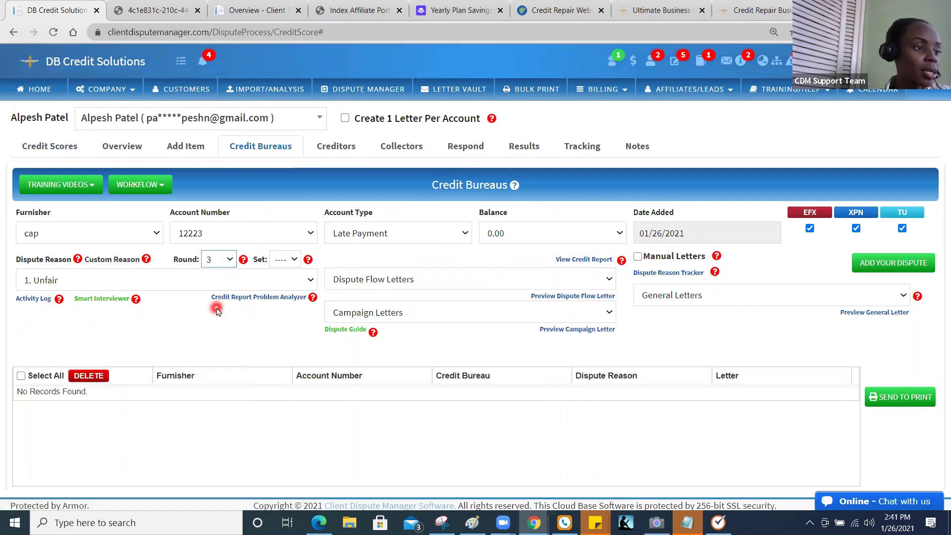
Step: Look through the letter set, account type and client dropdowns
{"action": "left_click", "coordinate": [286, 260]}
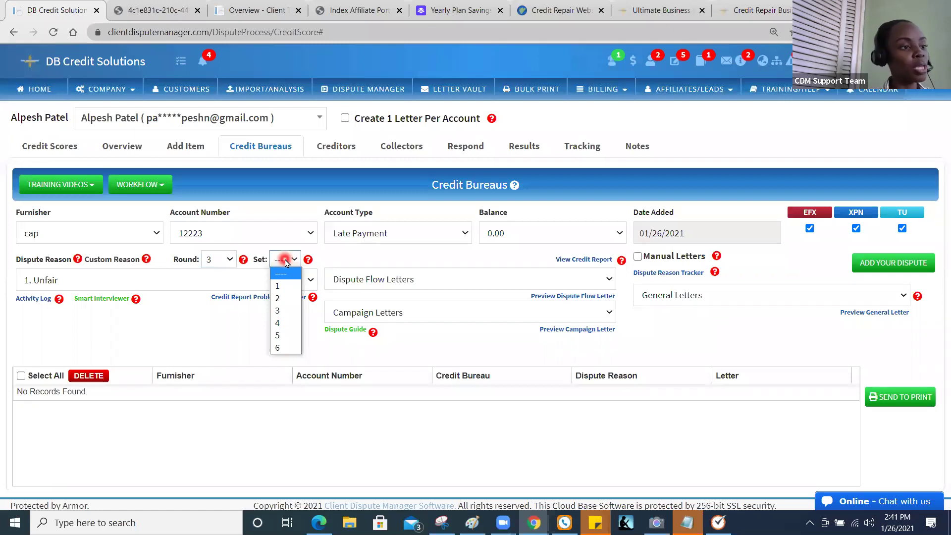
{"action": "left_click", "coordinate": [384, 233]}
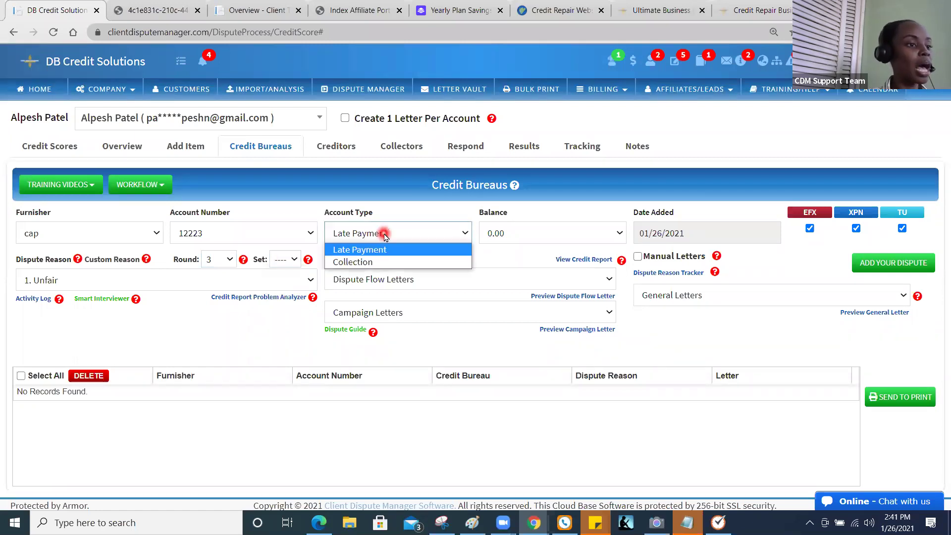
{"action": "left_click", "coordinate": [270, 118]}
{"action": "left_click", "coordinate": [270, 118]}
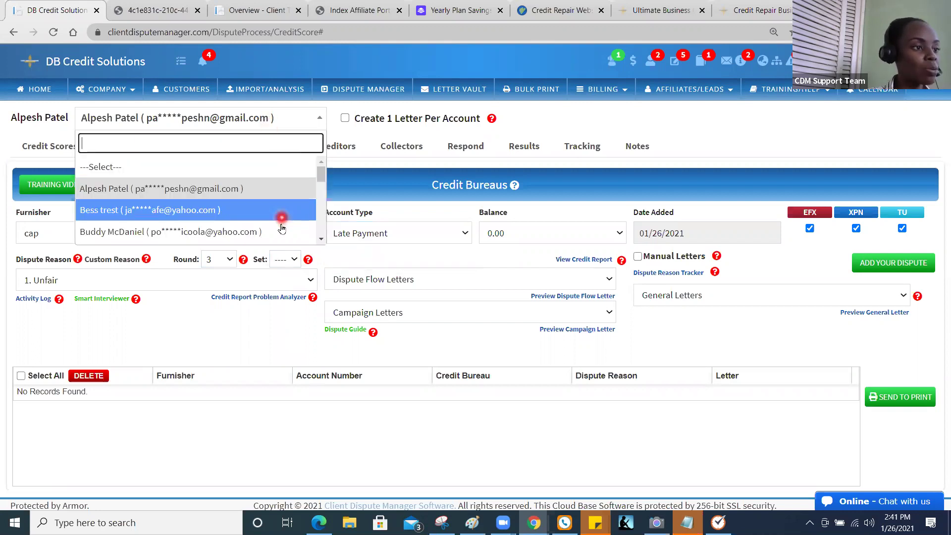
Step: Select the test client whose Cap One dispute to XPN and TU is listed
{"action": "left_click", "coordinate": [322, 243]}
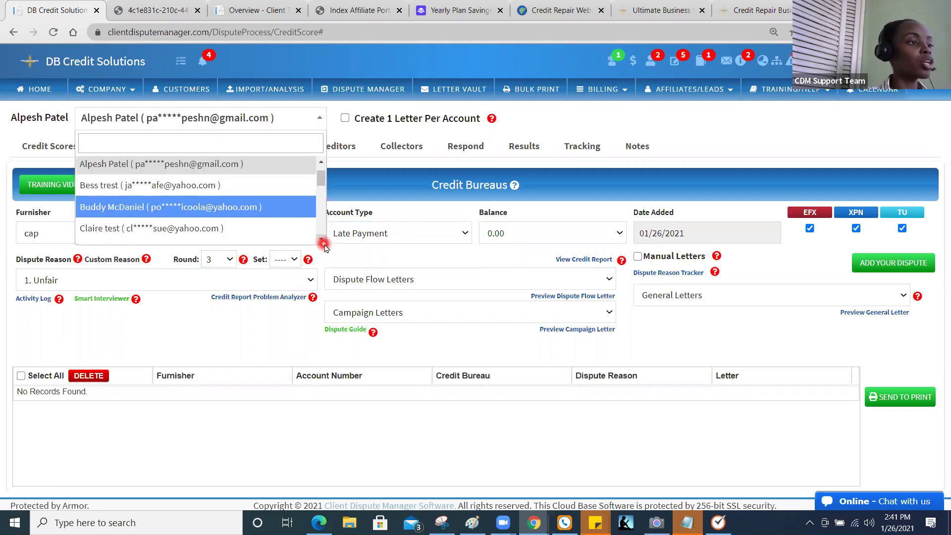
{"action": "left_click", "coordinate": [322, 243]}
{"action": "left_click", "coordinate": [323, 243]}
{"action": "left_click", "coordinate": [323, 243]}
{"action": "left_click", "coordinate": [323, 243]}
{"action": "left_click", "coordinate": [323, 243]}
{"action": "left_click", "coordinate": [323, 244]}
{"action": "left_click", "coordinate": [298, 209]}
{"action": "left_click", "coordinate": [280, 259]}
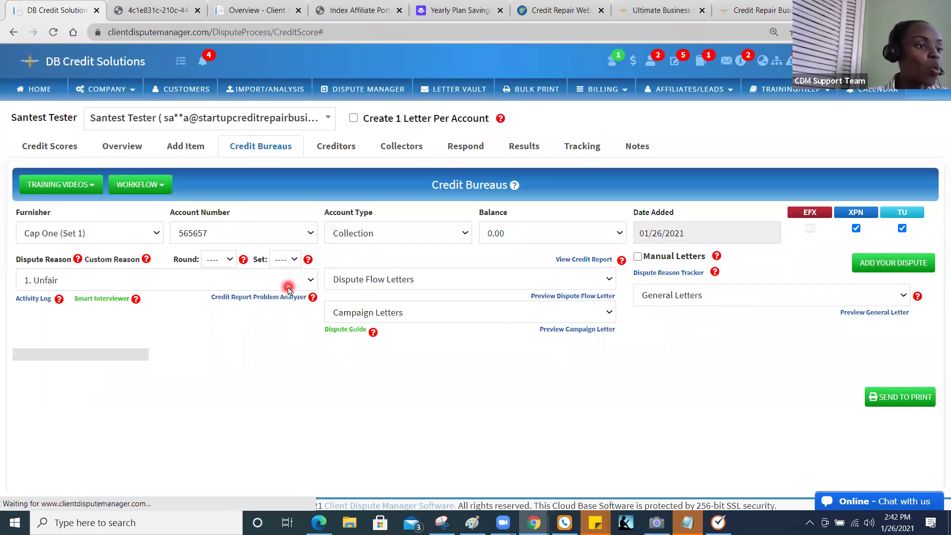
{"action": "left_click", "coordinate": [280, 258]}
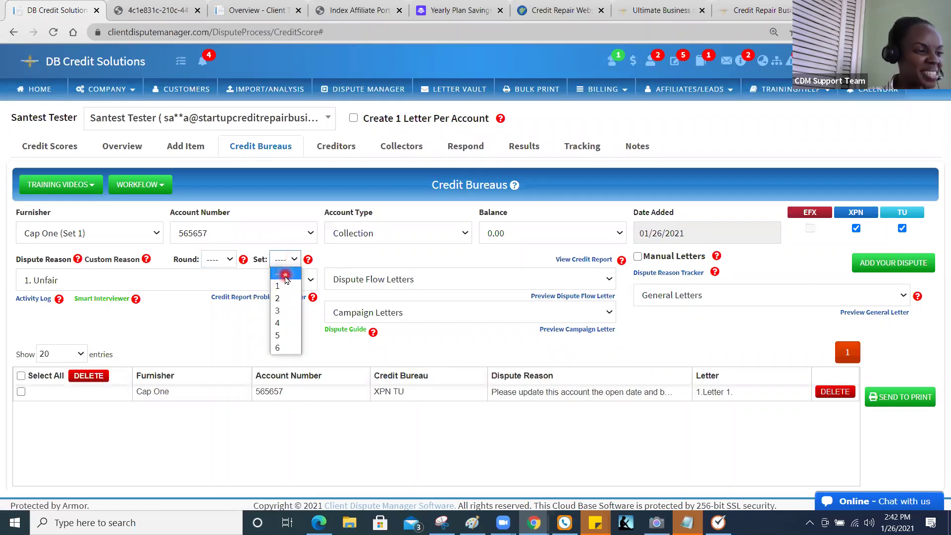
Step: Set the letter set to 1 and review account types, keeping Collection
{"action": "left_click", "coordinate": [280, 285]}
{"action": "left_click", "coordinate": [365, 240]}
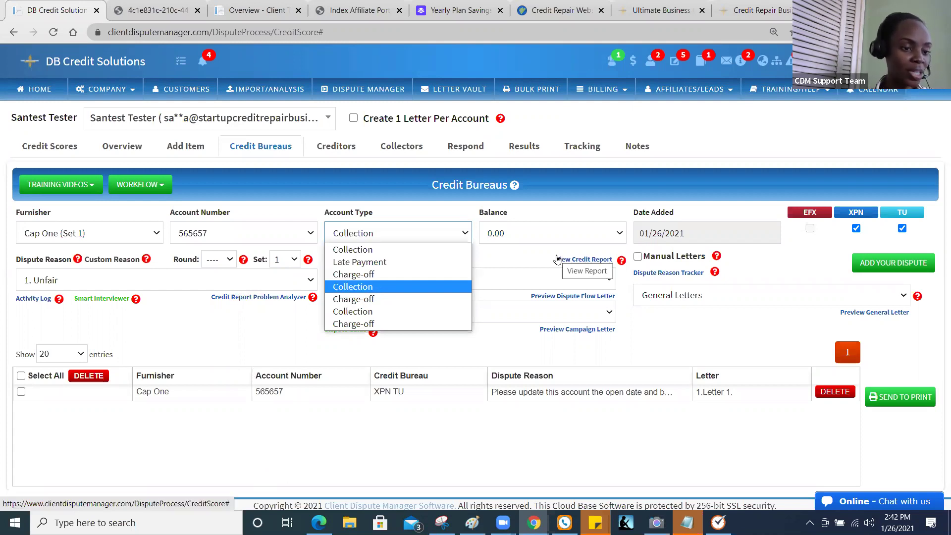
{"action": "left_click", "coordinate": [500, 274]}
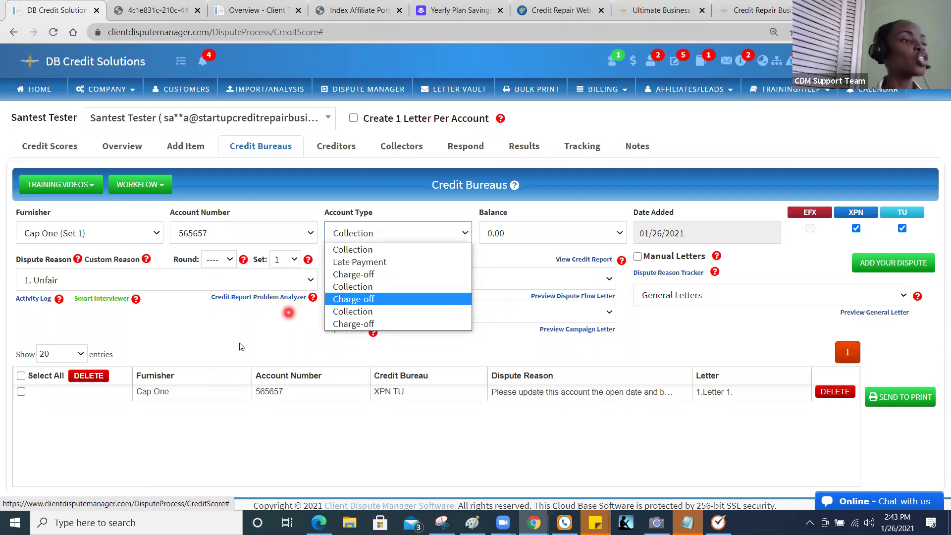
Step: Keep Collection as the account type and set the dispute round to 1
{"action": "left_click", "coordinate": [218, 259]}
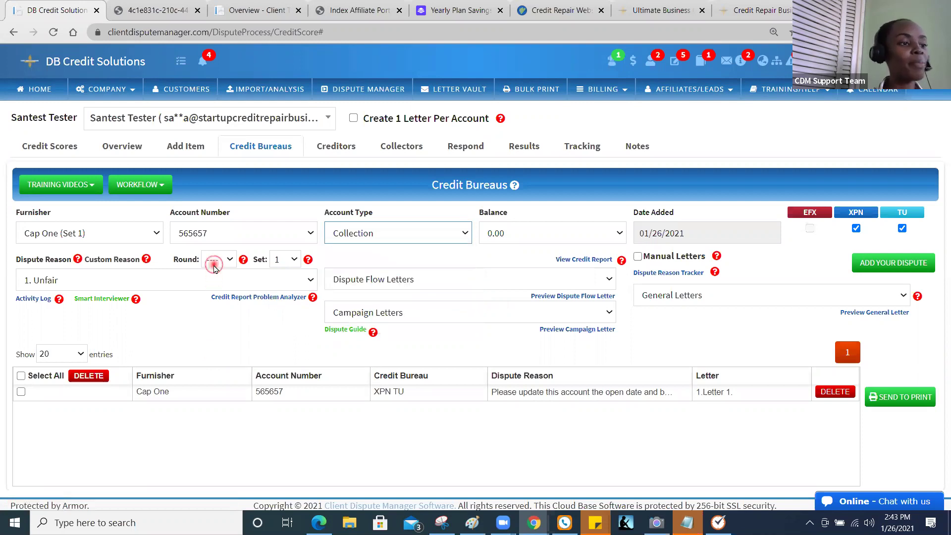
{"action": "left_click", "coordinate": [218, 259]}
{"action": "left_click", "coordinate": [373, 238]}
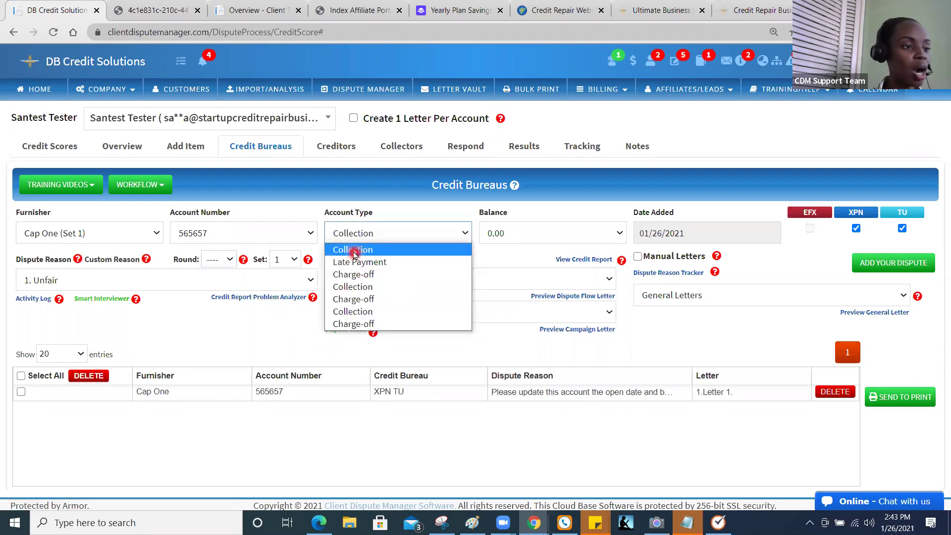
{"action": "left_click", "coordinate": [352, 250]}
{"action": "left_click", "coordinate": [218, 259]}
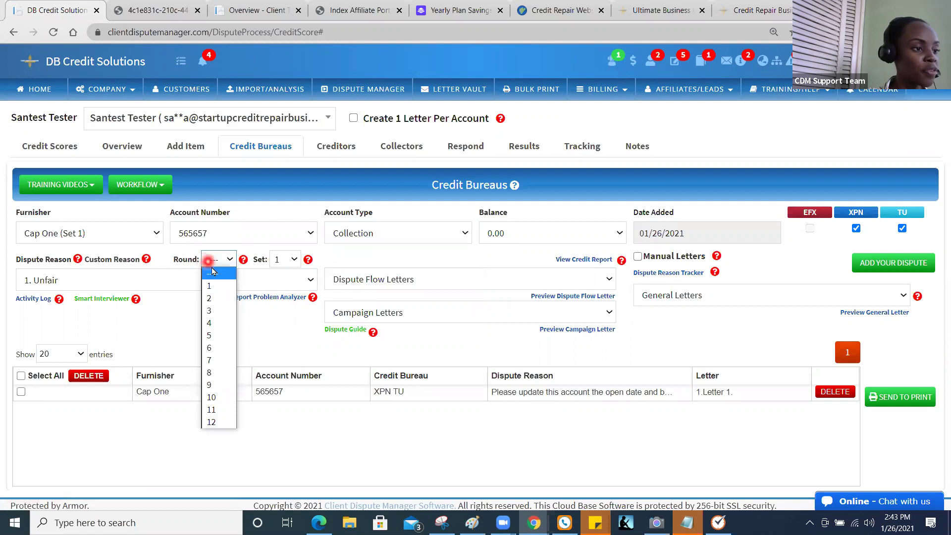
{"action": "left_click", "coordinate": [213, 283]}
Step: Choose the dispute reason '1. I don't recall having a collection account.'
{"action": "left_click", "coordinate": [214, 281]}
{"action": "left_click", "coordinate": [311, 262]}
{"action": "left_click", "coordinate": [311, 264]}
{"action": "left_click", "coordinate": [311, 263]}
{"action": "left_click", "coordinate": [311, 264]}
{"action": "left_click", "coordinate": [312, 264]}
{"action": "left_click", "coordinate": [311, 263]}
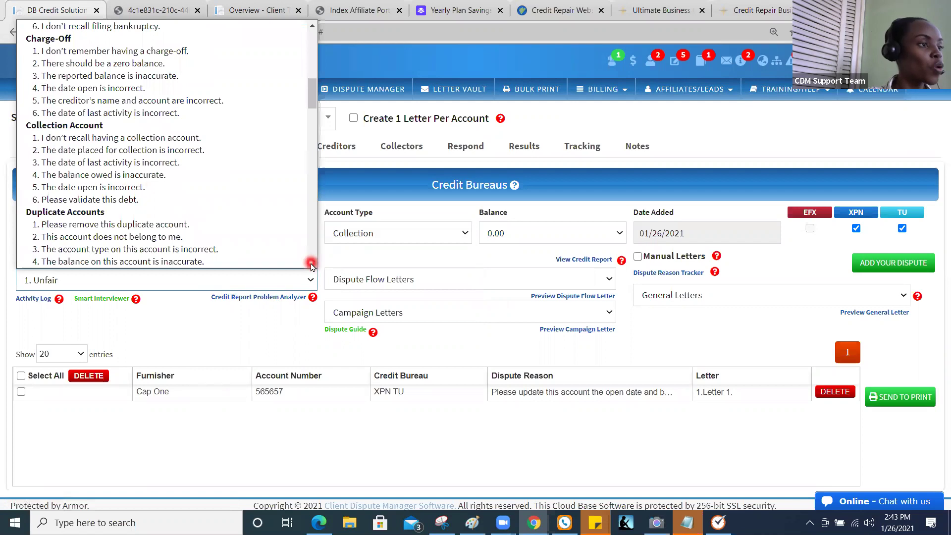
{"action": "left_click", "coordinate": [205, 141]}
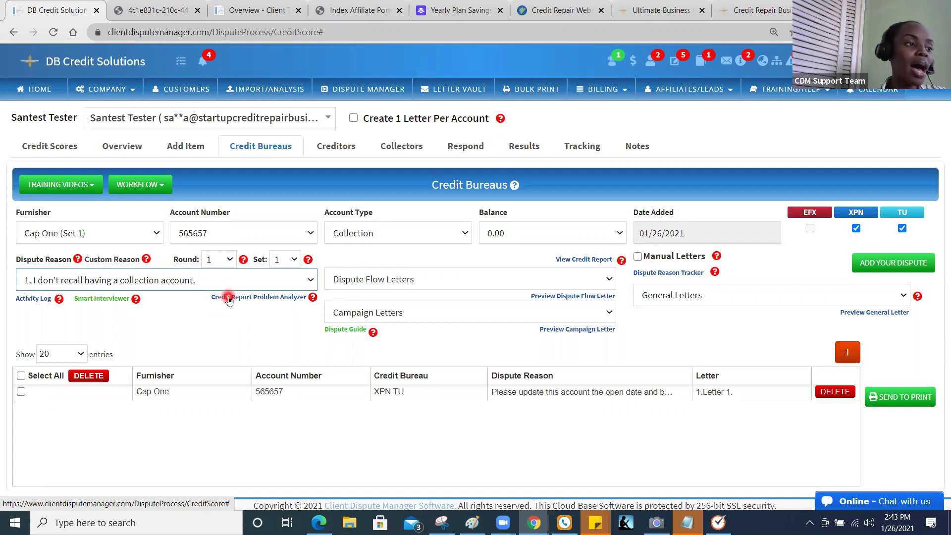
Step: Open the Credit Report Problem Analyzer report for the client
{"action": "left_click", "coordinate": [272, 300]}
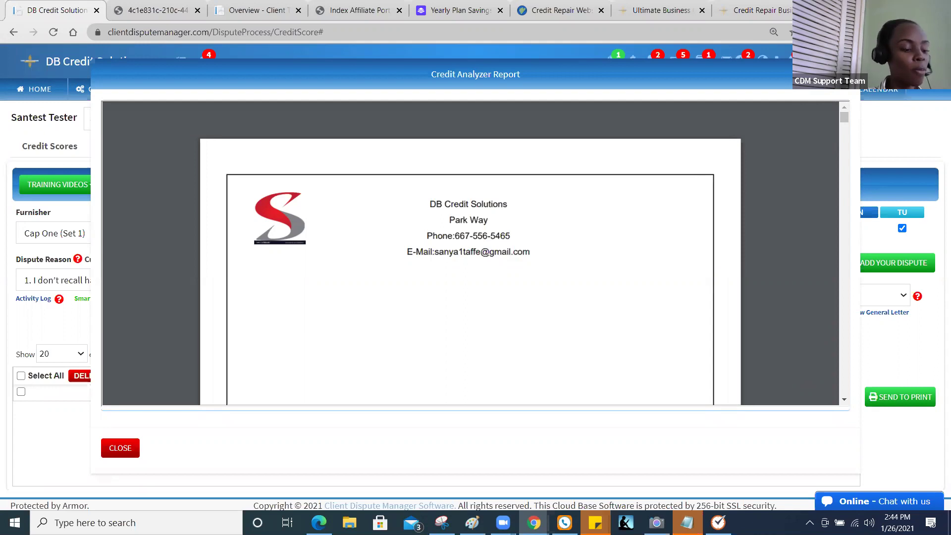
Step: Scroll the Credit Analyzer Report to page 3's bottom and the next account comparison table
{"action": "left_click_drag", "start_coordinate": [845, 118], "coordinate": [846, 161]}
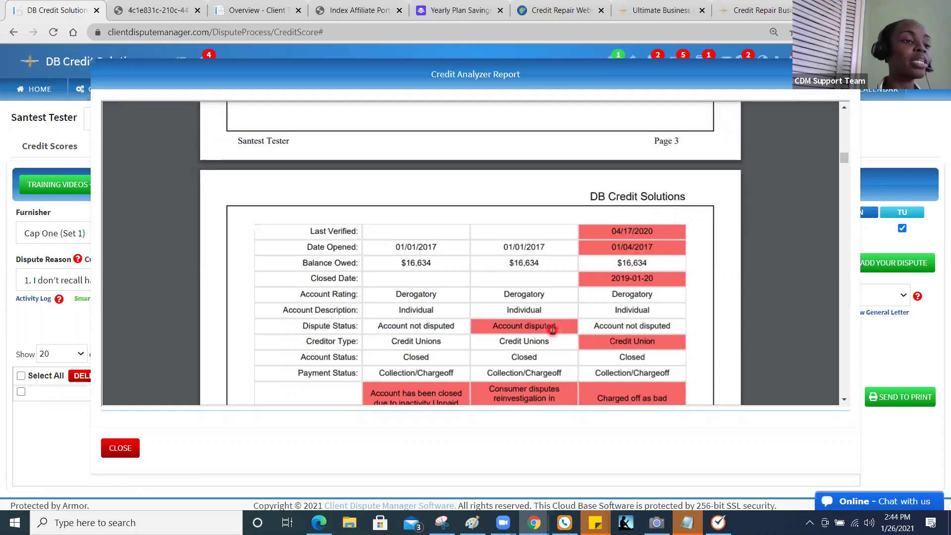
{"action": "scroll", "coordinate": [553, 330], "scroll_direction": "up", "scroll_amount": 3}
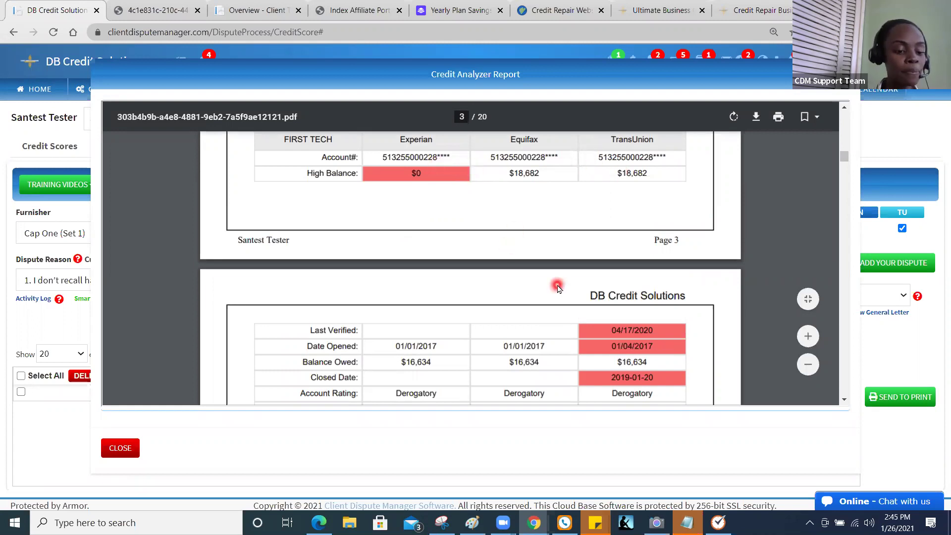
{"action": "scroll", "coordinate": [557, 289], "scroll_direction": "down", "scroll_amount": 2}
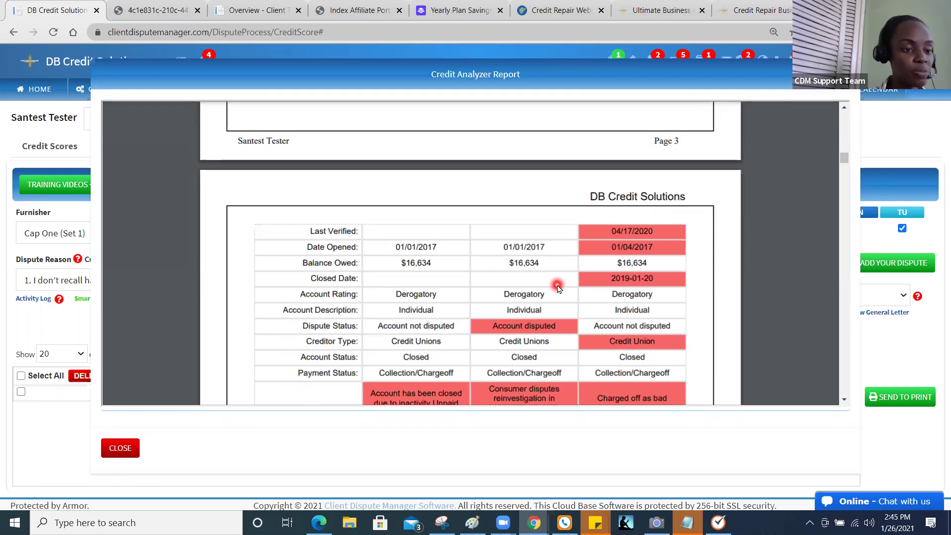
{"action": "scroll", "coordinate": [557, 288], "scroll_direction": "down", "scroll_amount": 3}
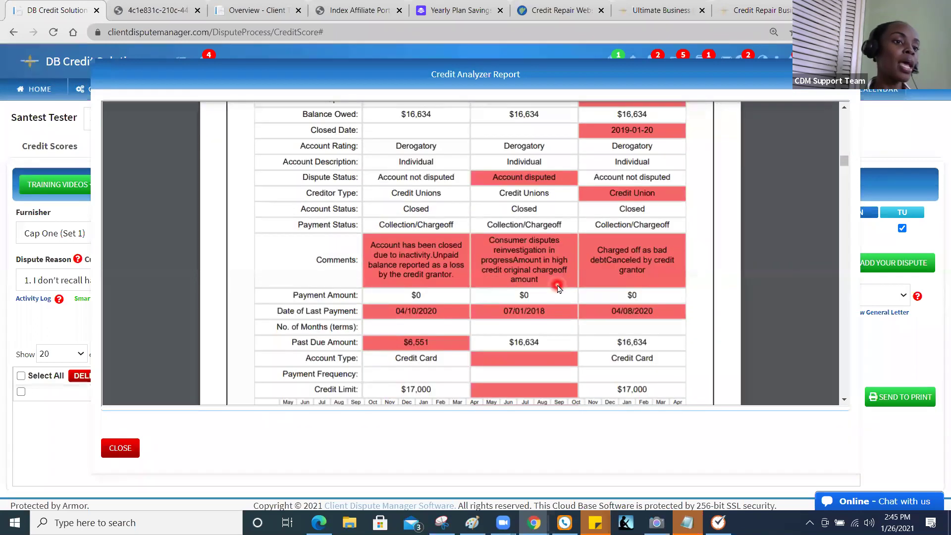
{"action": "scroll", "coordinate": [558, 289], "scroll_direction": "down", "scroll_amount": 2}
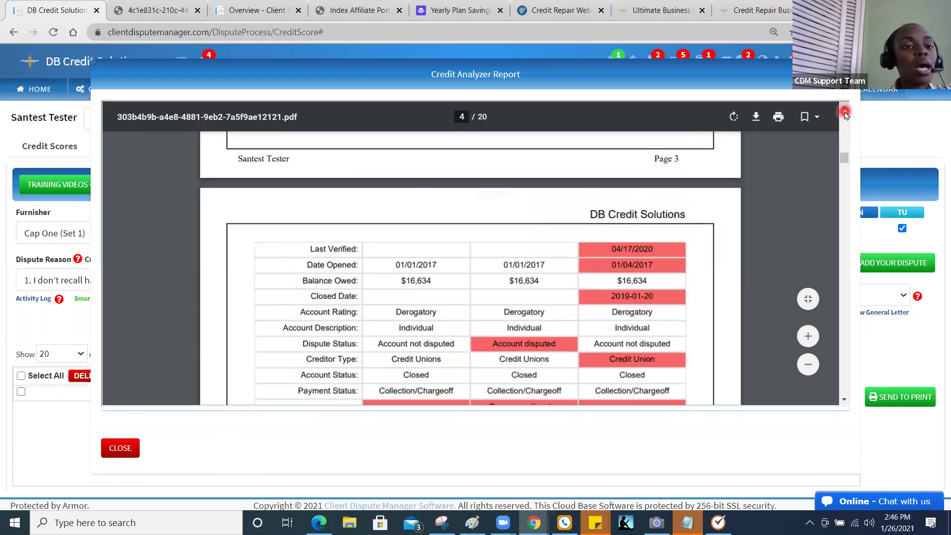
{"action": "left_click", "coordinate": [845, 109]}
{"action": "left_click", "coordinate": [845, 109]}
{"action": "left_click", "coordinate": [844, 109]}
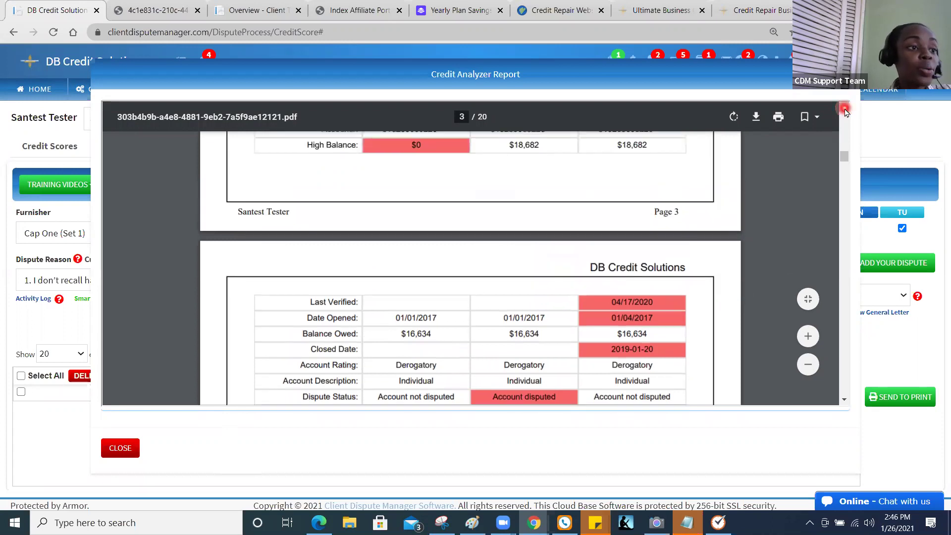
{"action": "left_click", "coordinate": [845, 109]}
{"action": "left_click", "coordinate": [845, 109]}
{"action": "left_click", "coordinate": [845, 109]}
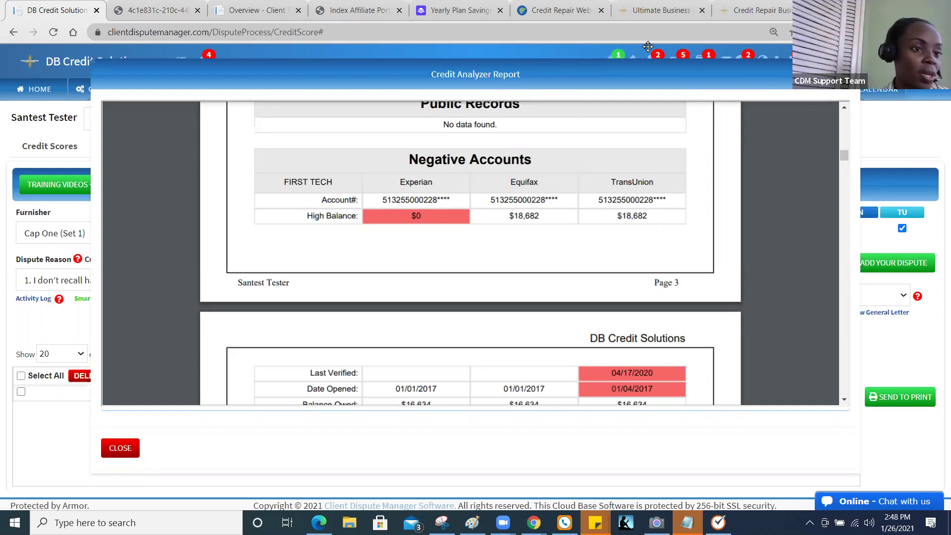
{"action": "mouse_move", "coordinate": [512, 147]}
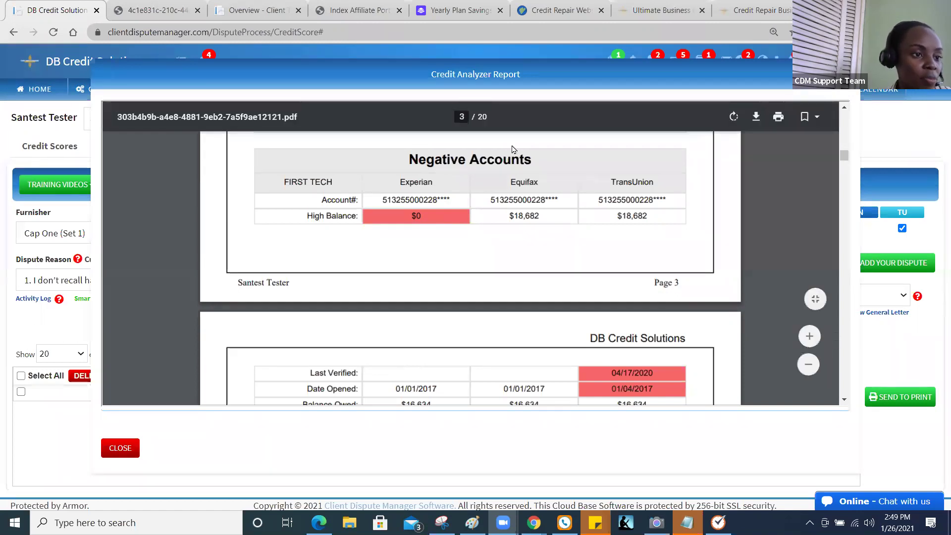
Step: Scroll page 4 down to the comments and past-due rows, then back to its header
{"action": "left_click", "coordinate": [493, 294]}
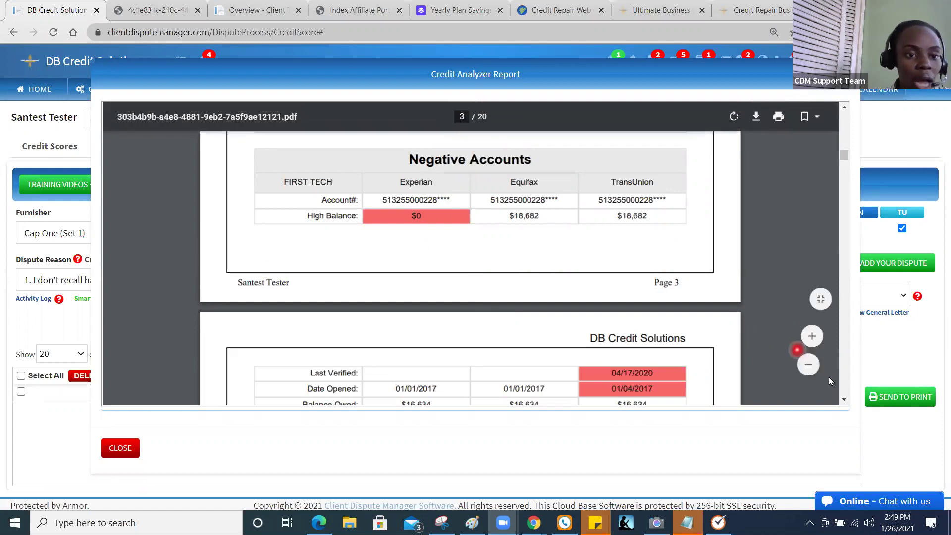
{"action": "left_click", "coordinate": [844, 401]}
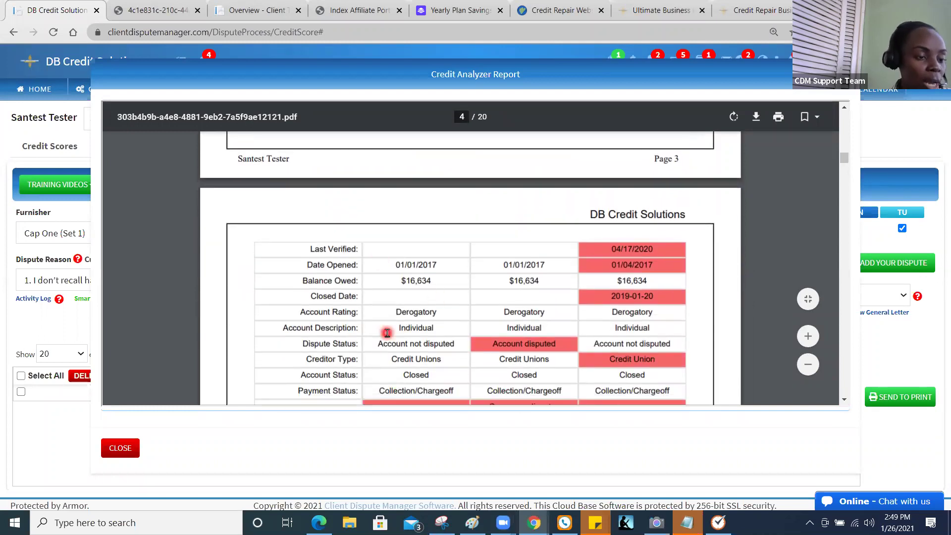
{"action": "left_click", "coordinate": [844, 400]}
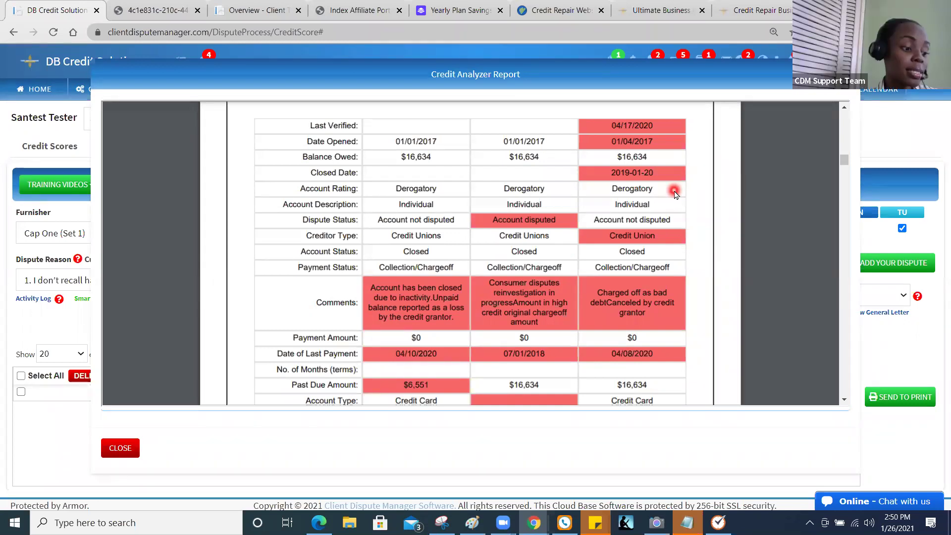
{"action": "left_click", "coordinate": [845, 111]}
{"action": "left_click", "coordinate": [845, 111]}
{"action": "left_click", "coordinate": [845, 111]}
{"action": "left_click", "coordinate": [846, 111]}
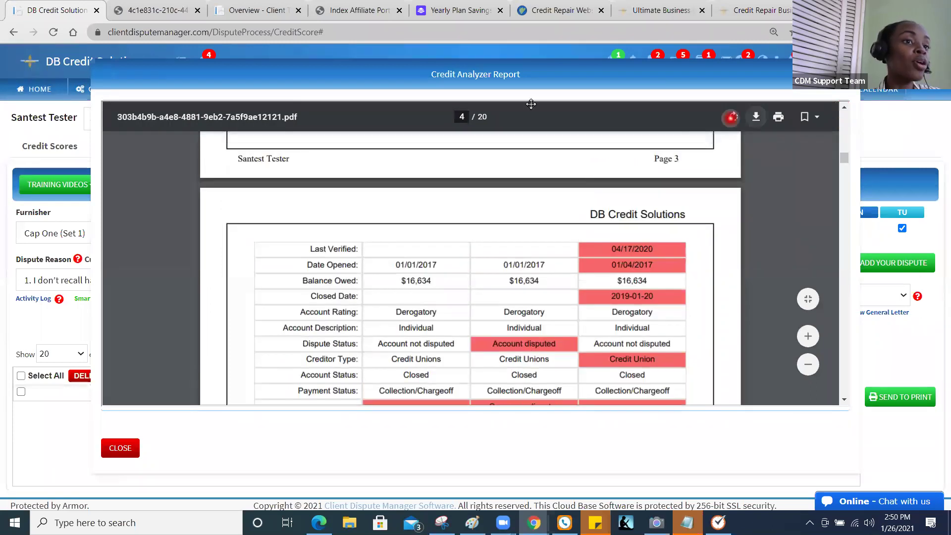
Step: Close the report and preview campaign letter '2.Letter 2.' on the Credit Bureaus tab
{"action": "left_click", "coordinate": [847, 74]}
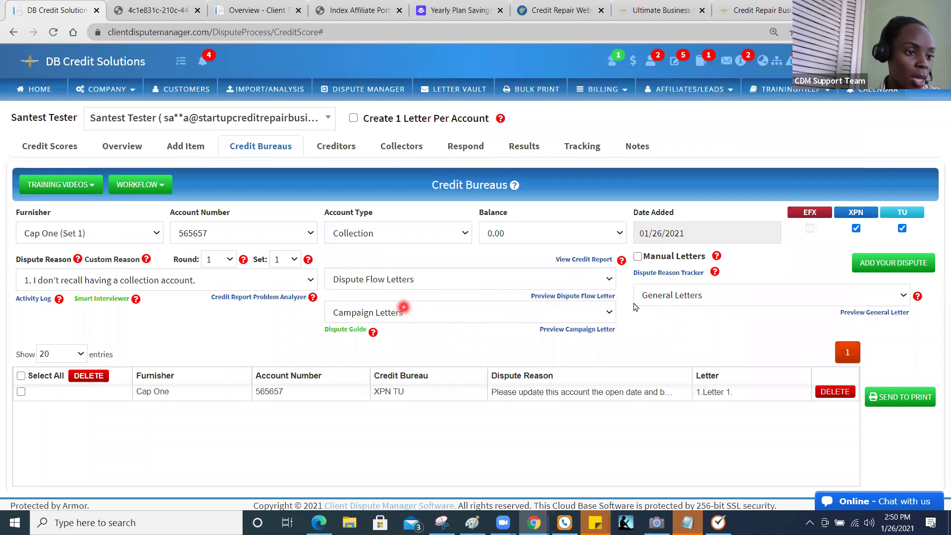
{"action": "left_click", "coordinate": [523, 312]}
{"action": "left_click", "coordinate": [387, 272]}
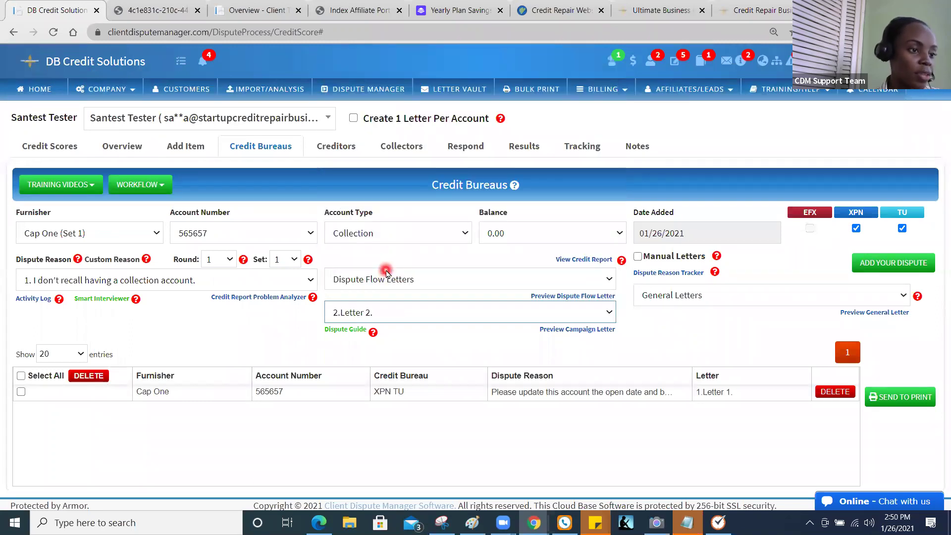
{"action": "left_click", "coordinate": [550, 329]}
{"action": "left_click", "coordinate": [220, 233]}
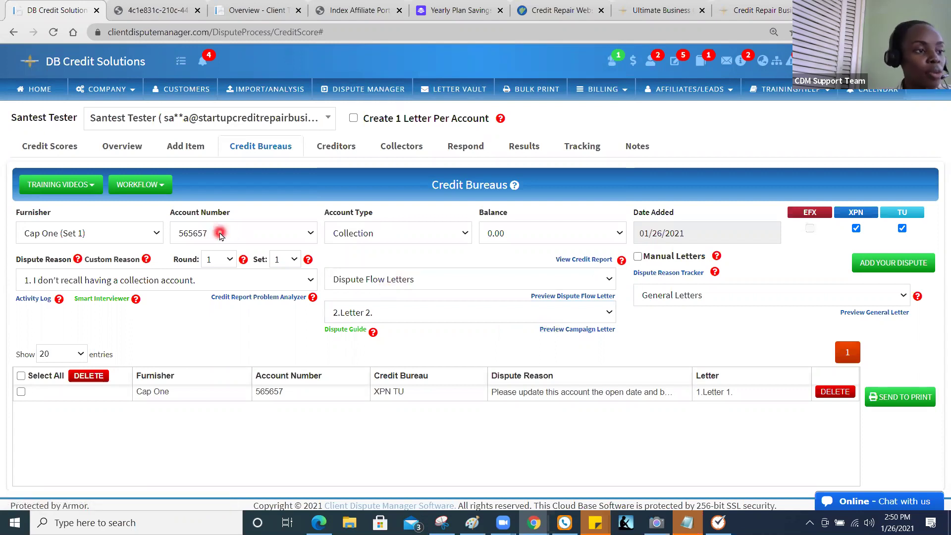
{"action": "left_click", "coordinate": [246, 274]}
{"action": "left_click", "coordinate": [255, 287]}
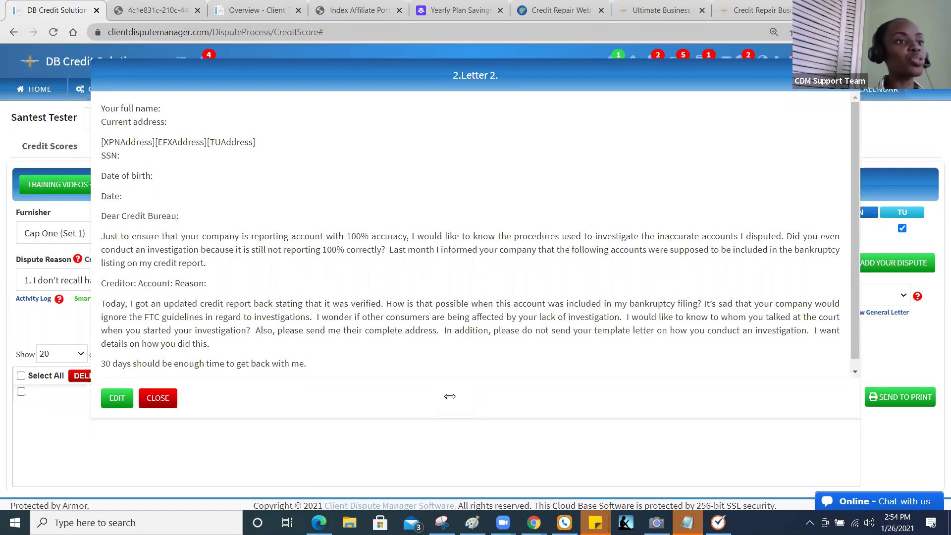
Step: Read the Letter 2 bankruptcy-dispute preview, then close it back to the Credit Bureaus form
{"action": "left_click", "coordinate": [695, 148]}
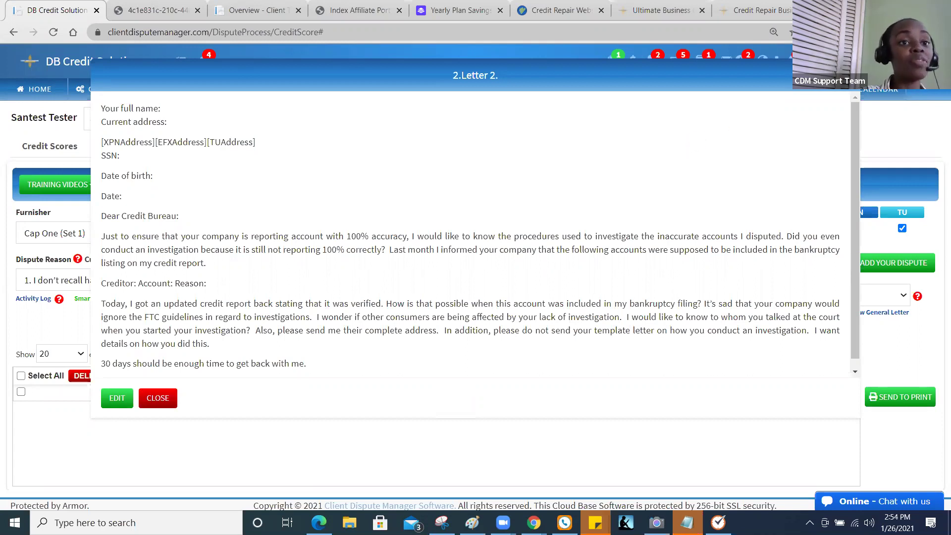
{"action": "key", "text": "Escape"}
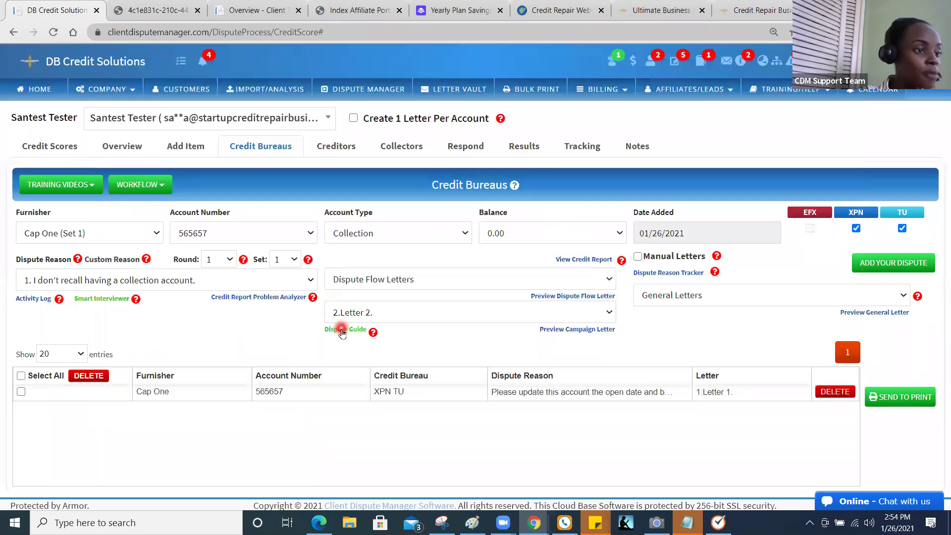
{"action": "left_click", "coordinate": [342, 330]}
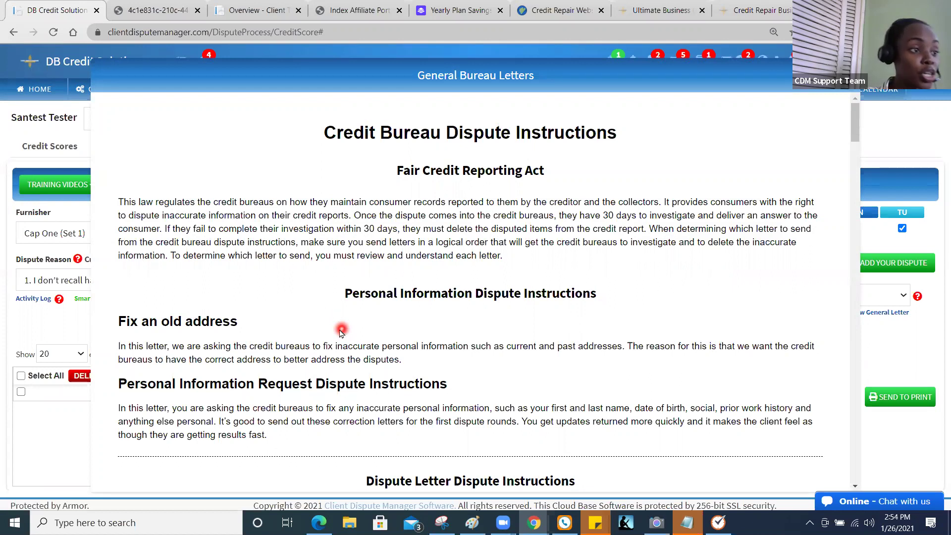
{"action": "left_click_drag", "start_coordinate": [856, 140], "coordinate": [856, 161]}
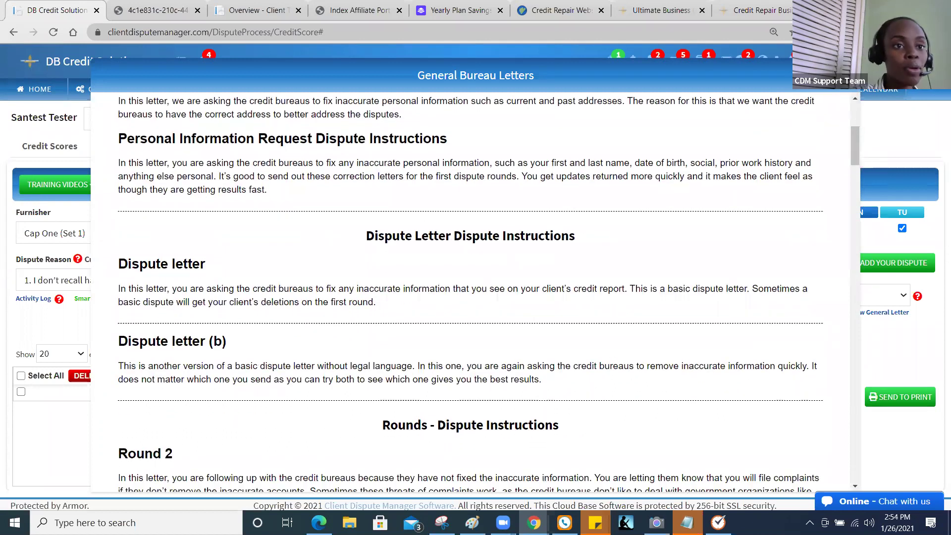
{"action": "left_click", "coordinate": [850, 75]}
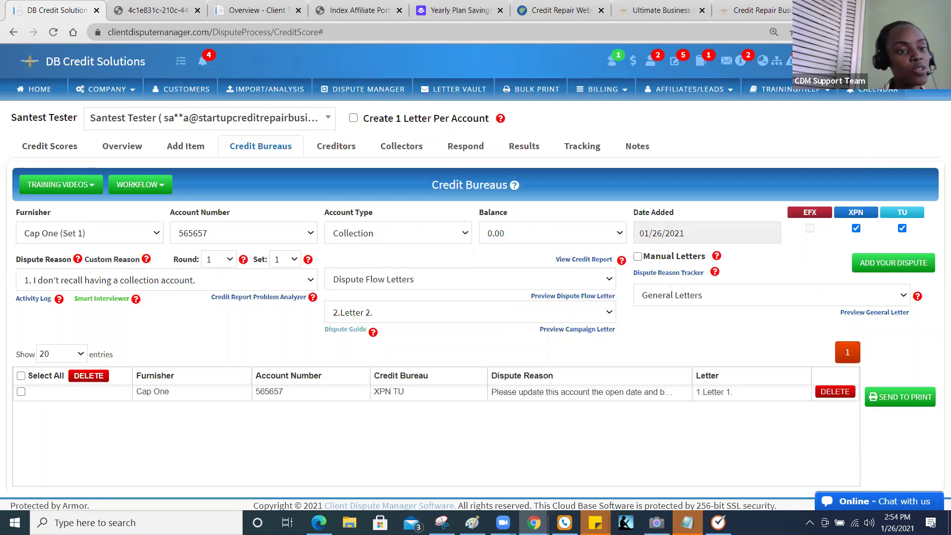
Step: Set the dispute flow letter to '1-Initial dispute'
{"action": "left_click", "coordinate": [475, 279]}
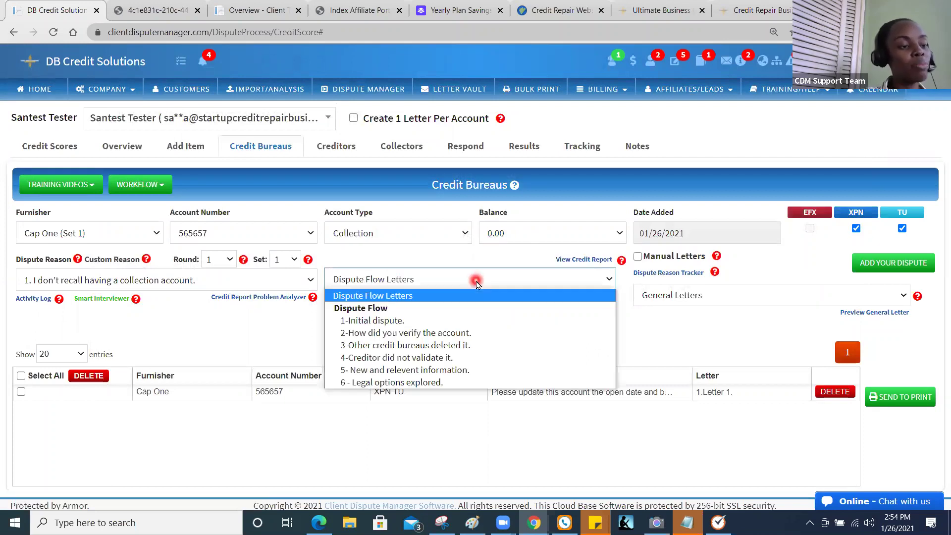
{"action": "left_click", "coordinate": [401, 320]}
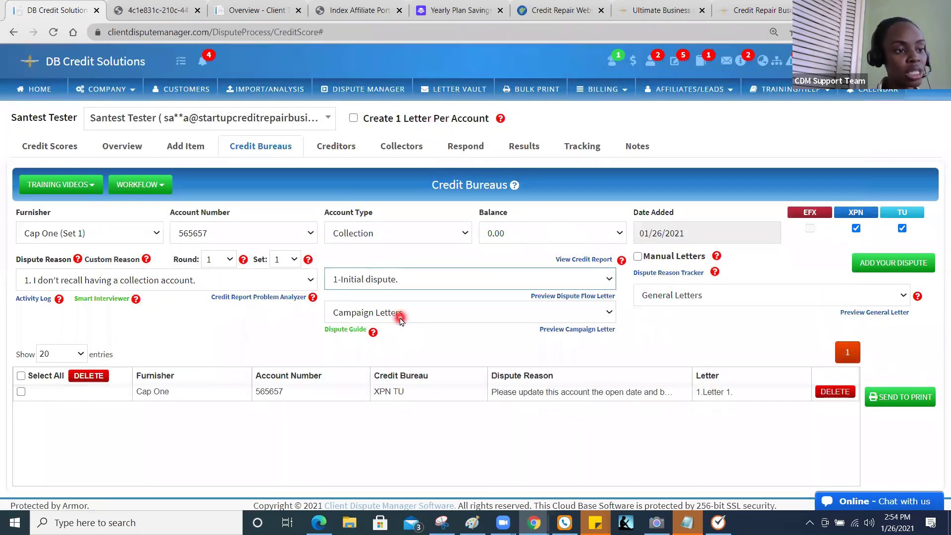
{"action": "left_click", "coordinate": [492, 283]}
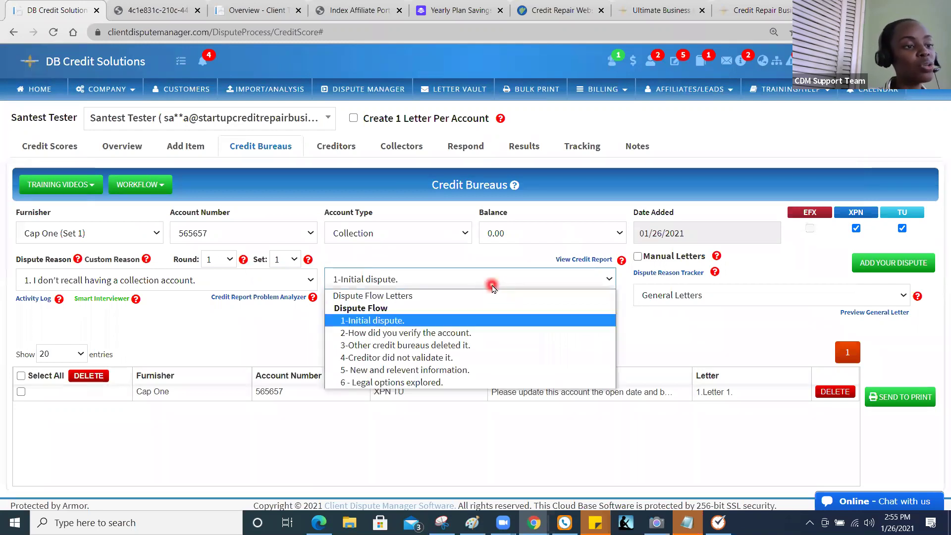
{"action": "left_click", "coordinate": [292, 323]}
Step: Check the campaign letters, then choose general letter '1.No response.'
{"action": "left_click", "coordinate": [389, 313]}
{"action": "left_click", "coordinate": [704, 298]}
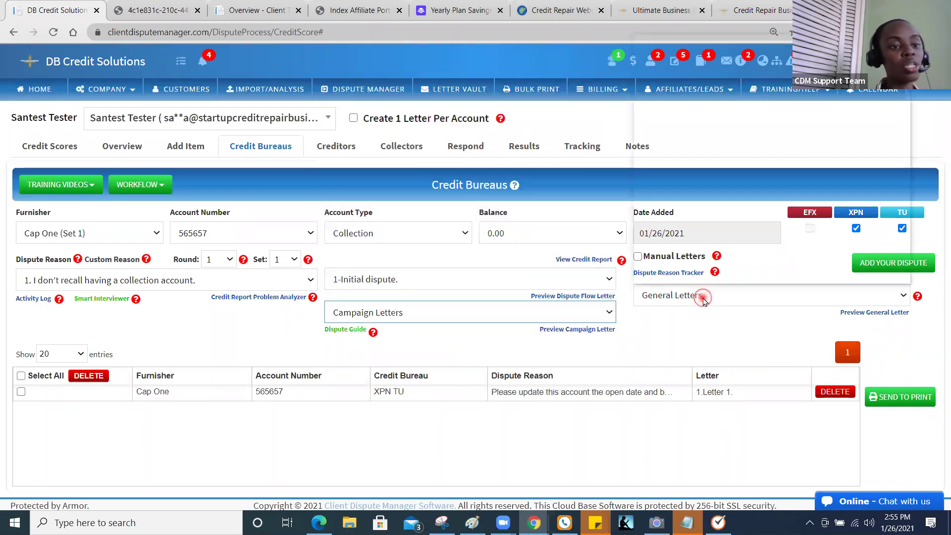
{"action": "left_click", "coordinate": [704, 299]}
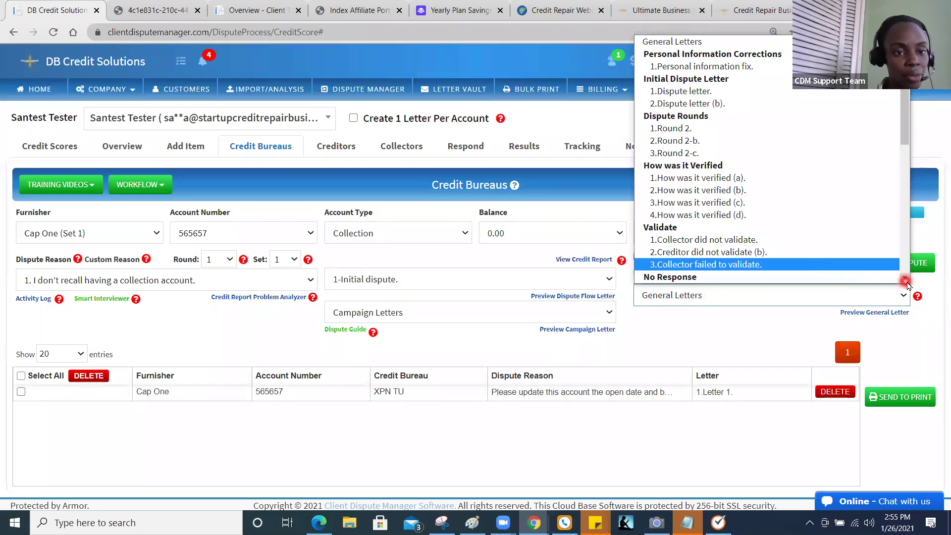
{"action": "scroll", "coordinate": [907, 283], "scroll_direction": "down", "scroll_amount": 1}
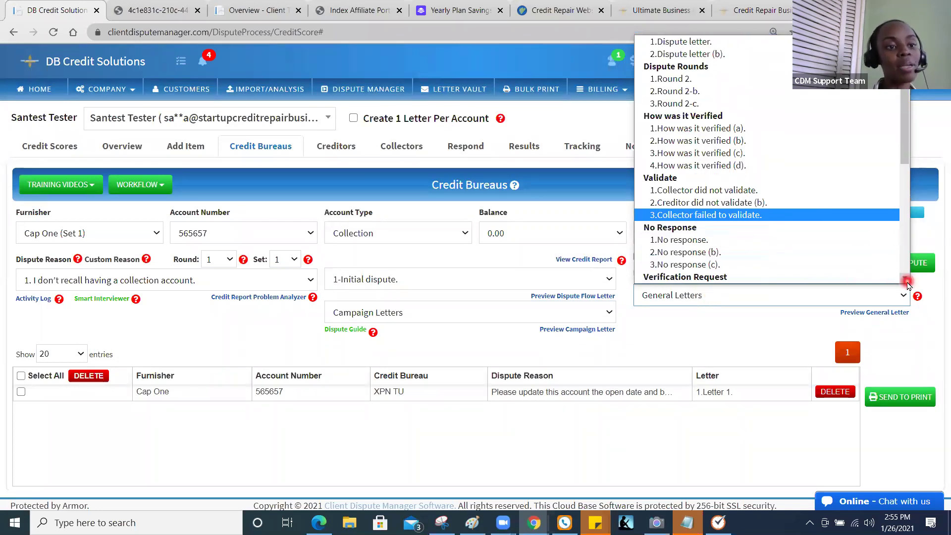
{"action": "left_click", "coordinate": [753, 244]}
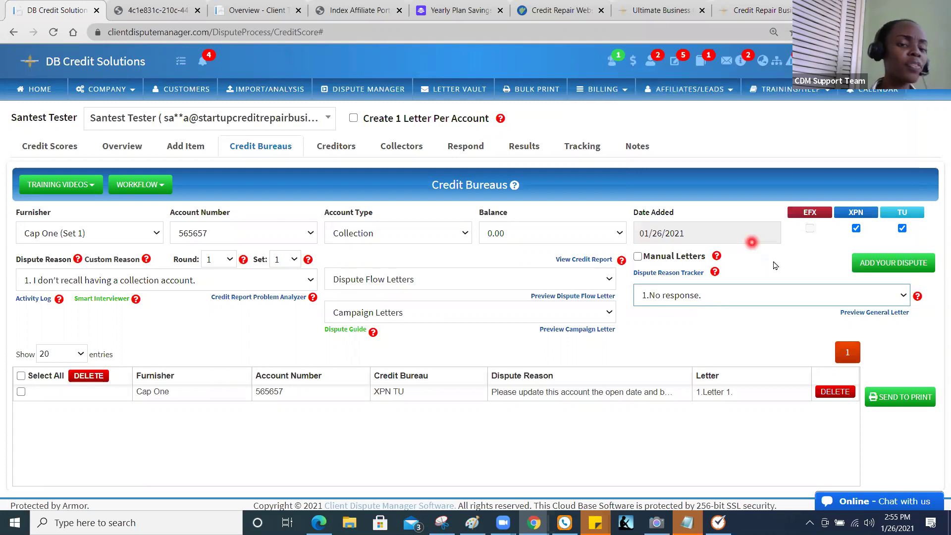
{"action": "left_click", "coordinate": [859, 314]}
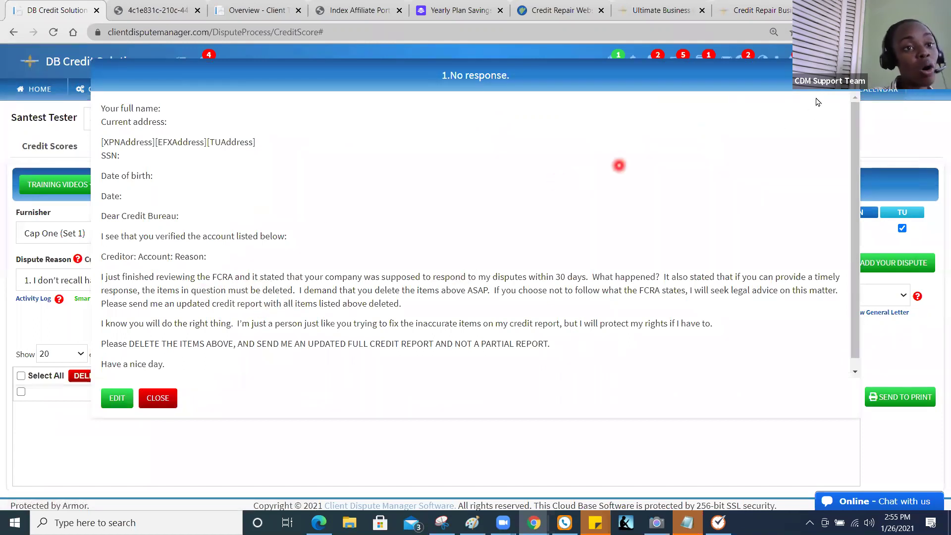
{"action": "left_click", "coordinate": [848, 75]}
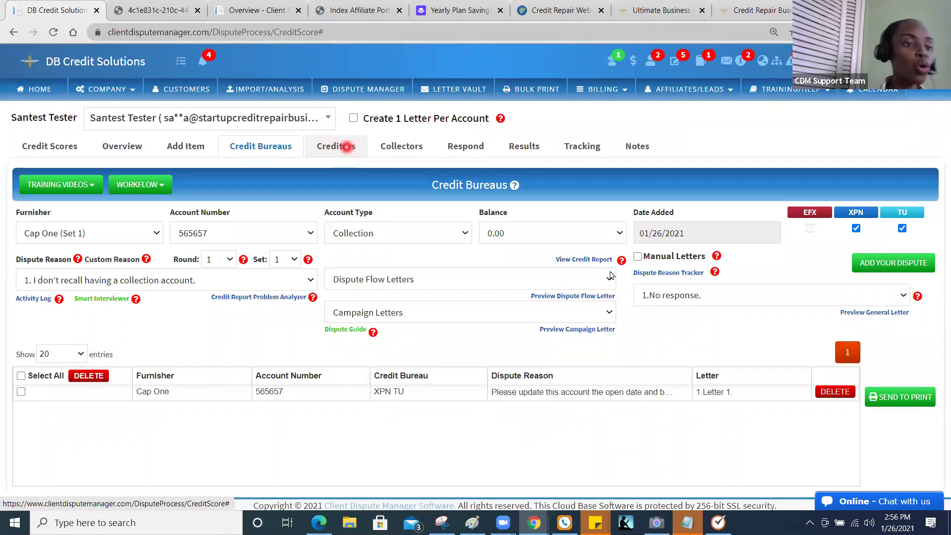
{"action": "left_click", "coordinate": [643, 275]}
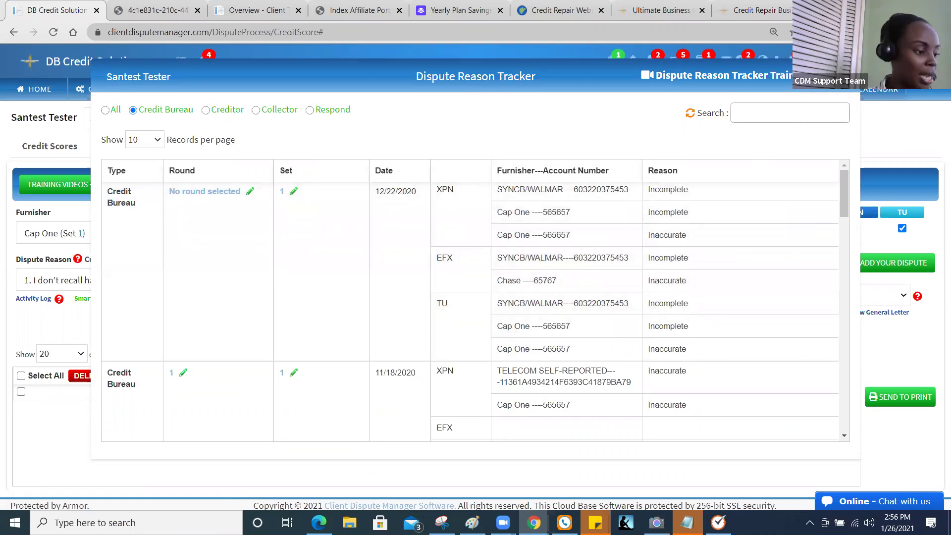
{"action": "left_click", "coordinate": [846, 75]}
{"action": "key", "text": "ctrl"}
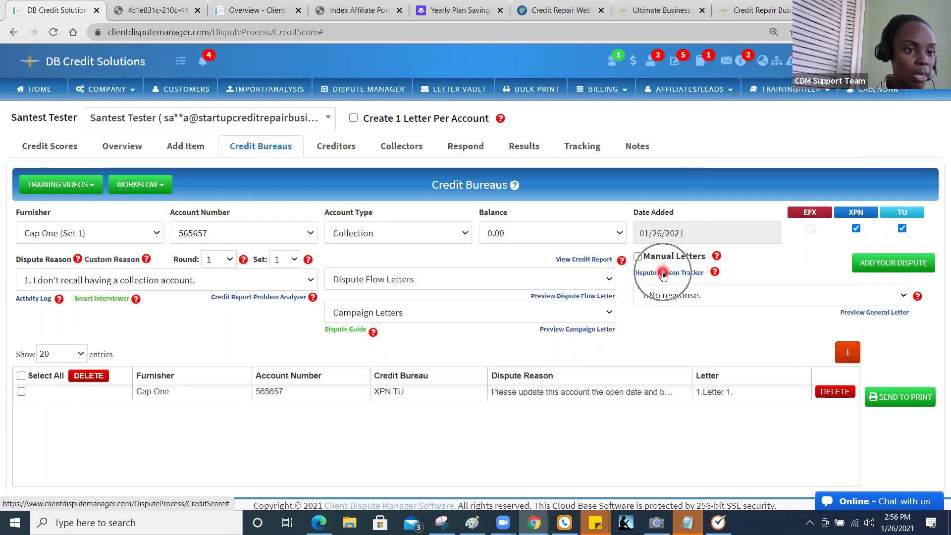
{"action": "left_click", "coordinate": [663, 274]}
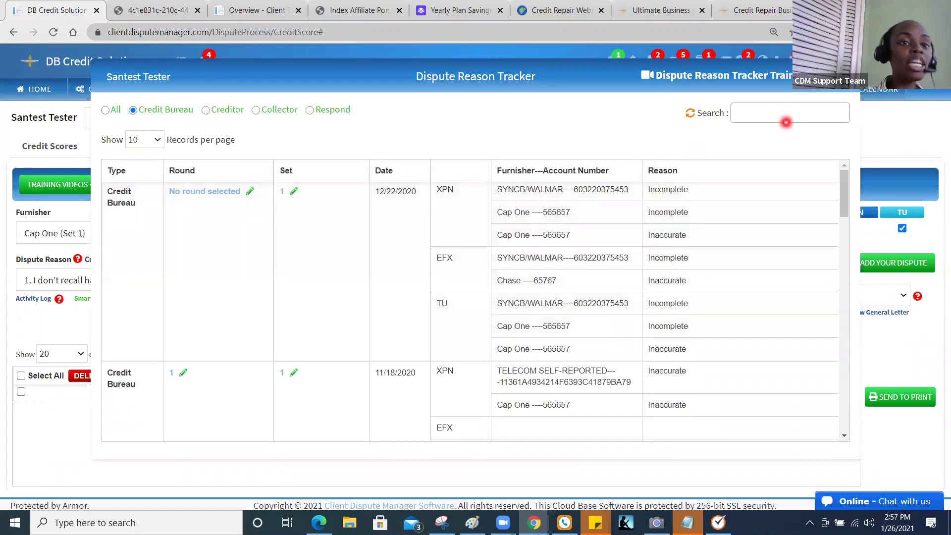
{"action": "left_click", "coordinate": [397, 59]}
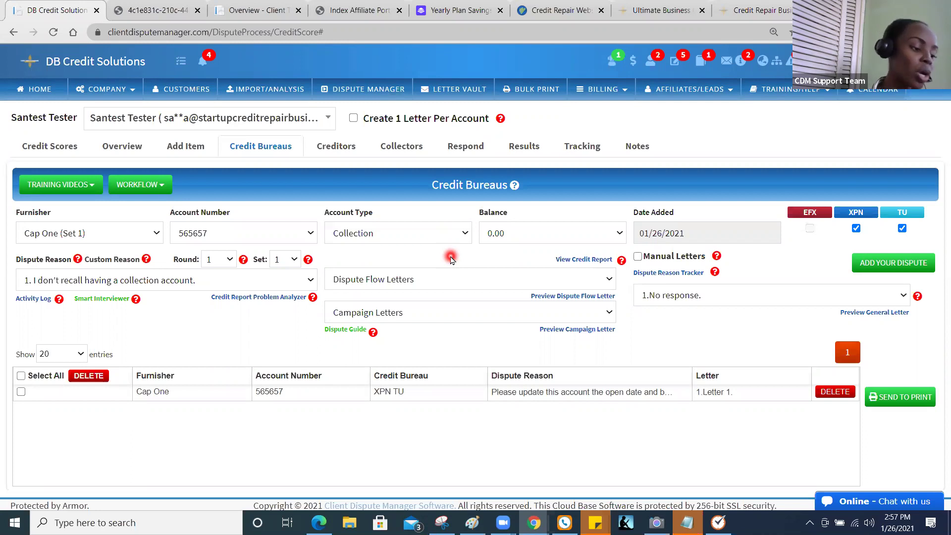
{"action": "left_click", "coordinate": [429, 282]}
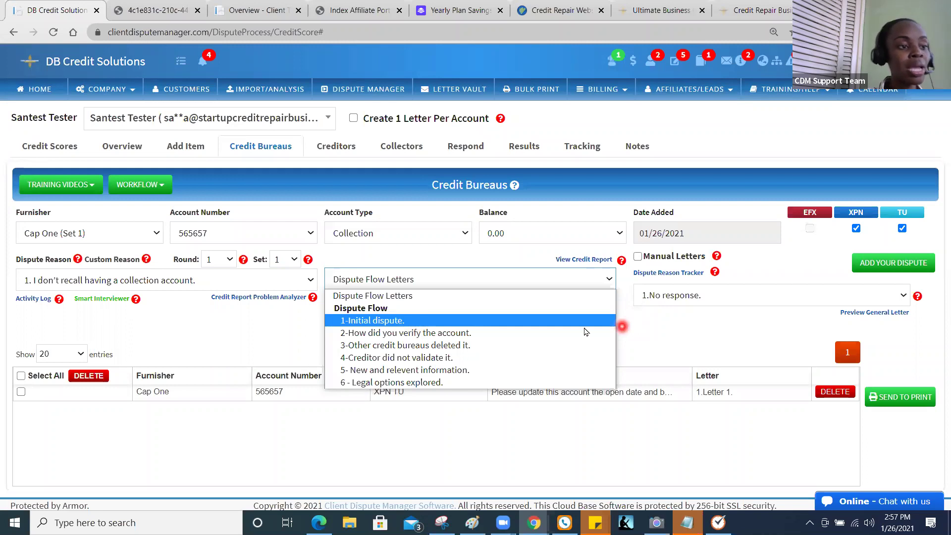
Step: Leave the dispute flow and campaign letters unchanged and open the Creditors form for Cap One
{"action": "left_click", "coordinate": [674, 346]}
{"action": "left_click", "coordinate": [569, 311]}
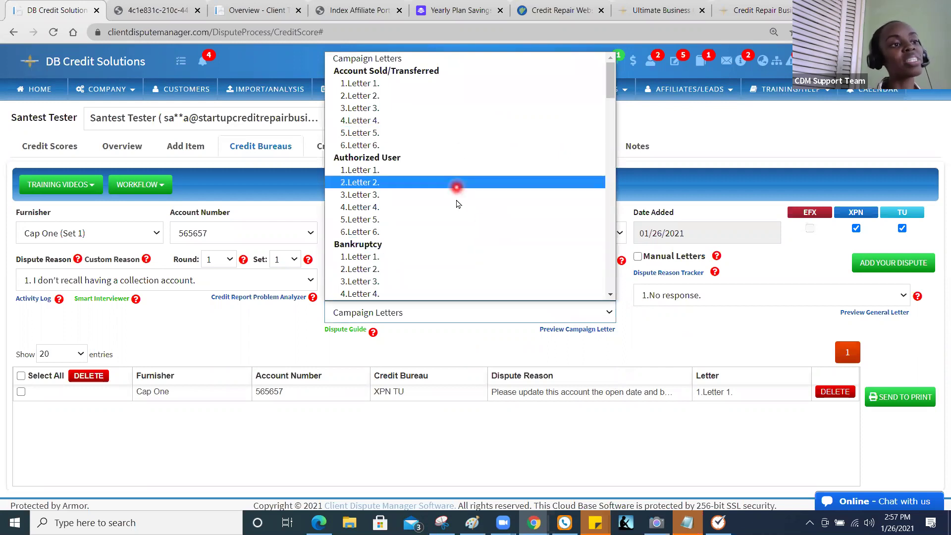
{"action": "left_click", "coordinate": [453, 356]}
{"action": "left_click", "coordinate": [324, 155]}
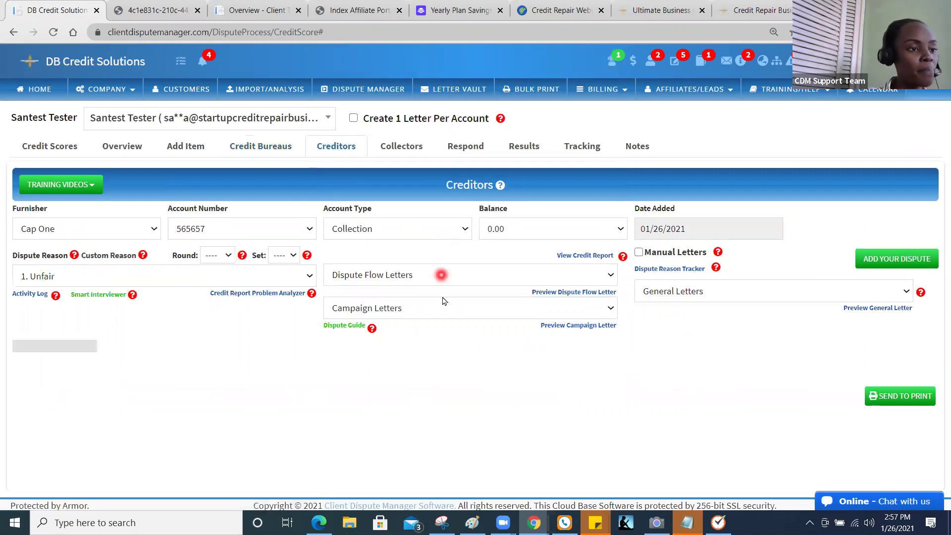
Step: Scroll through the creditor campaign letter categories to the end of the list
{"action": "left_click", "coordinate": [446, 307]}
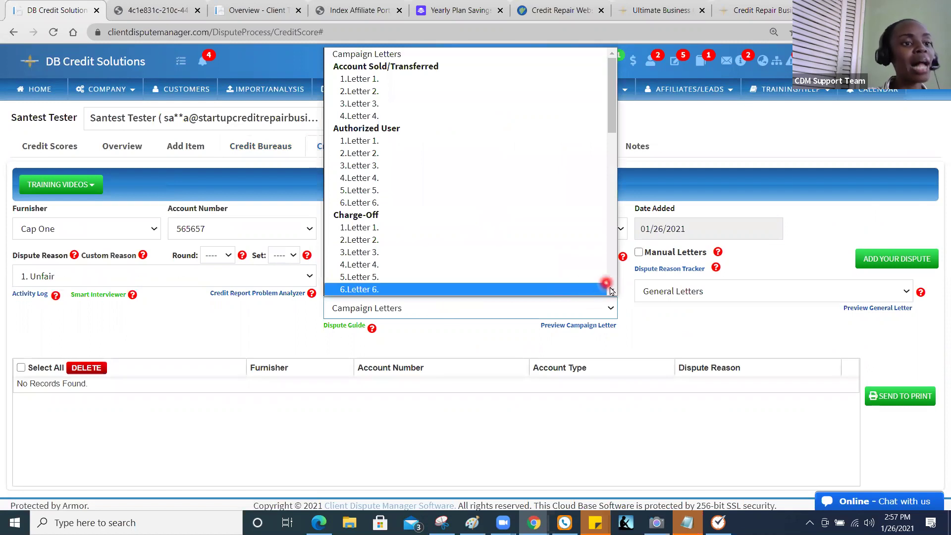
{"action": "scroll", "coordinate": [613, 292], "scroll_direction": "down", "scroll_amount": 2}
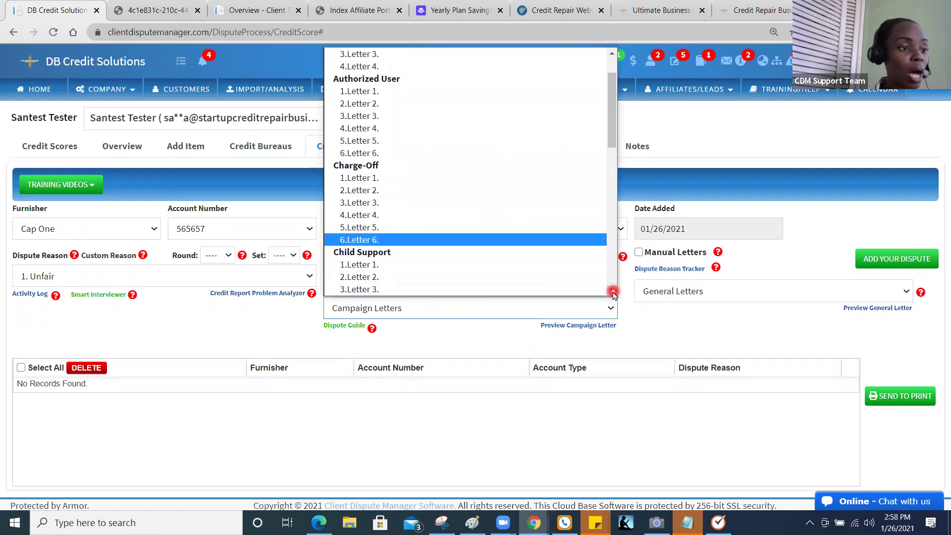
{"action": "scroll", "coordinate": [607, 291], "scroll_direction": "down", "scroll_amount": 4}
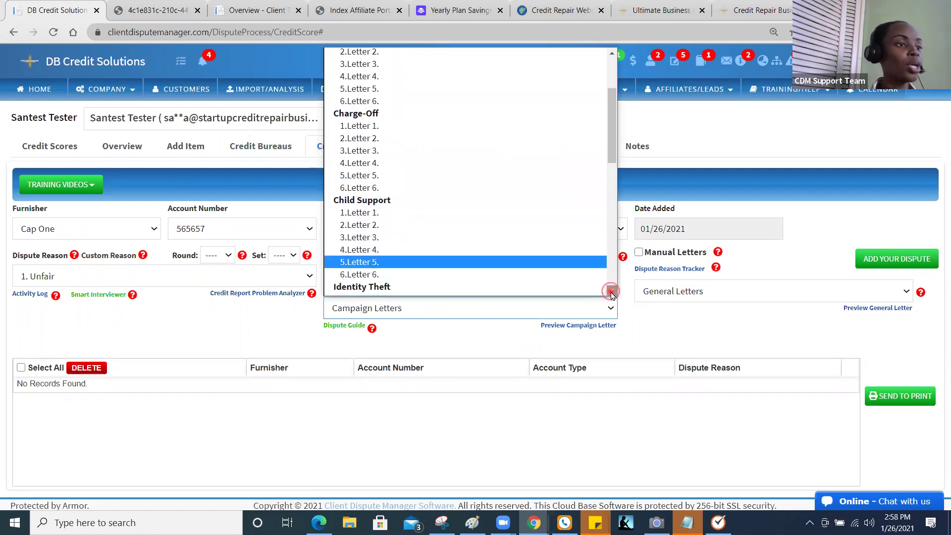
{"action": "scroll", "coordinate": [611, 296], "scroll_direction": "down", "scroll_amount": 2}
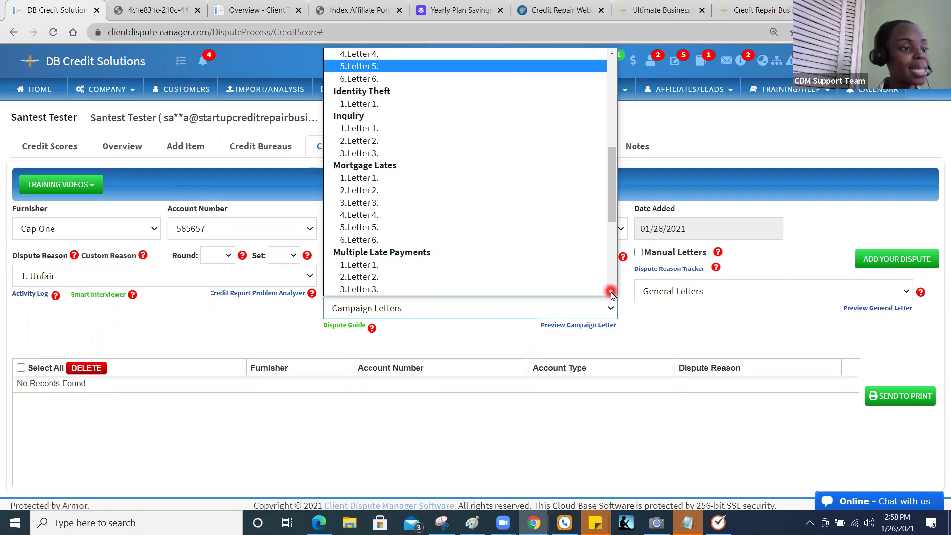
{"action": "scroll", "coordinate": [612, 296], "scroll_direction": "down", "scroll_amount": 5}
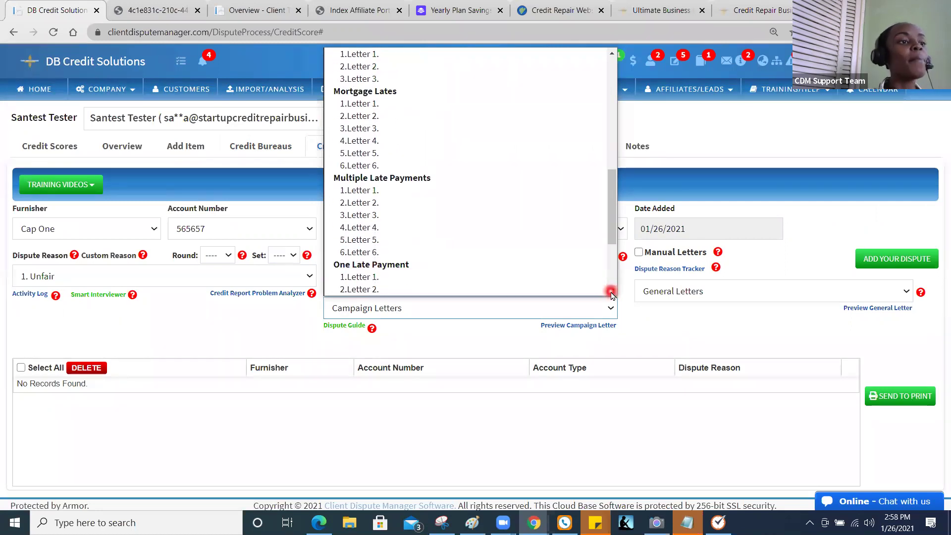
{"action": "scroll", "coordinate": [612, 296], "scroll_direction": "down", "scroll_amount": 1}
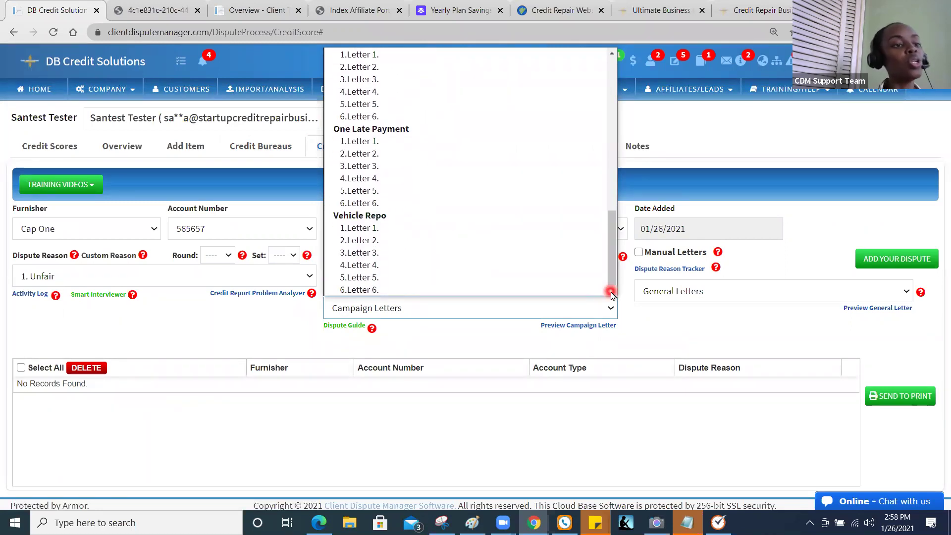
{"action": "left_click_drag", "start_coordinate": [612, 276], "coordinate": [613, 92]}
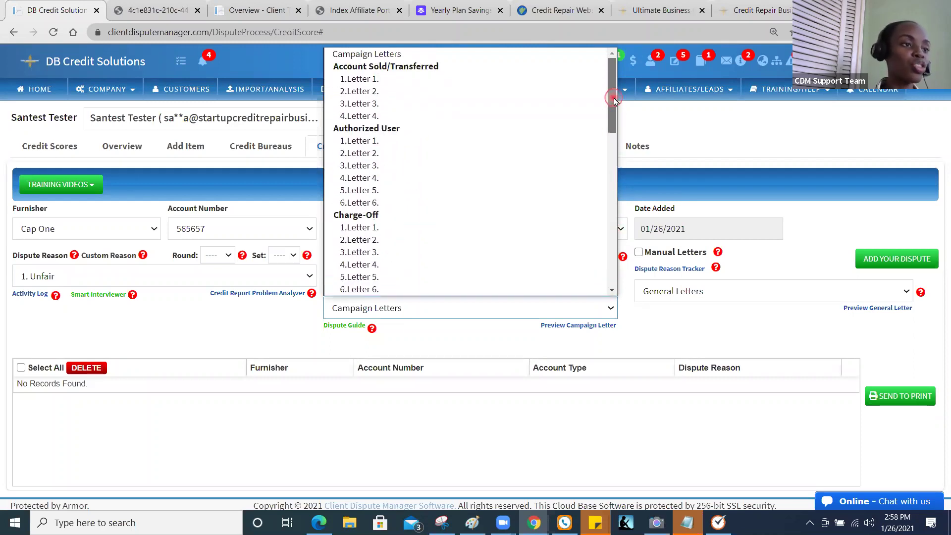
Step: Bring up the general letters list and scroll toward the Goodwill letters
{"action": "left_click", "coordinate": [710, 292]}
{"action": "left_click", "coordinate": [710, 292]}
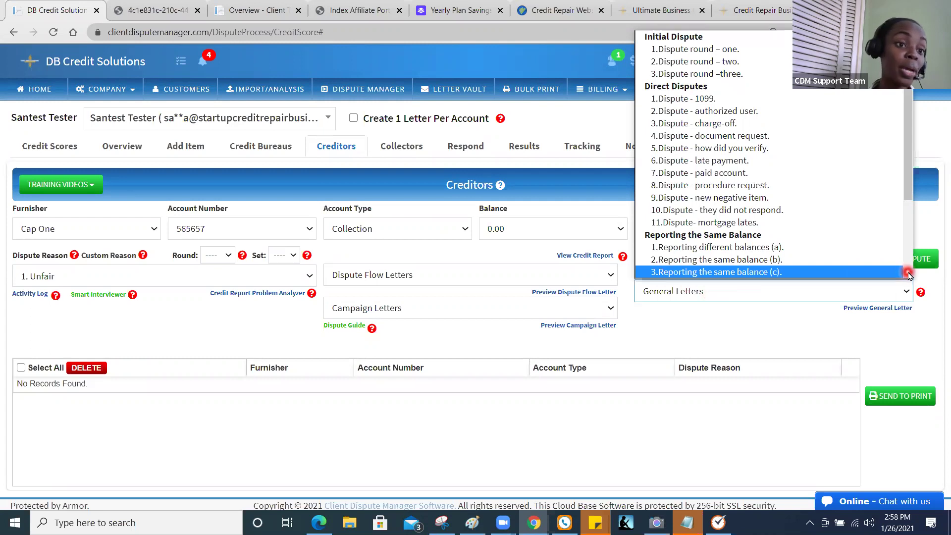
{"action": "left_click", "coordinate": [908, 274]}
Step: Scroll past the Remove Inquiries letters, then dismiss the warning about previewing without a letter
{"action": "left_click", "coordinate": [909, 274]}
{"action": "left_click", "coordinate": [909, 274]}
{"action": "left_click", "coordinate": [909, 274]}
{"action": "left_click", "coordinate": [909, 274]}
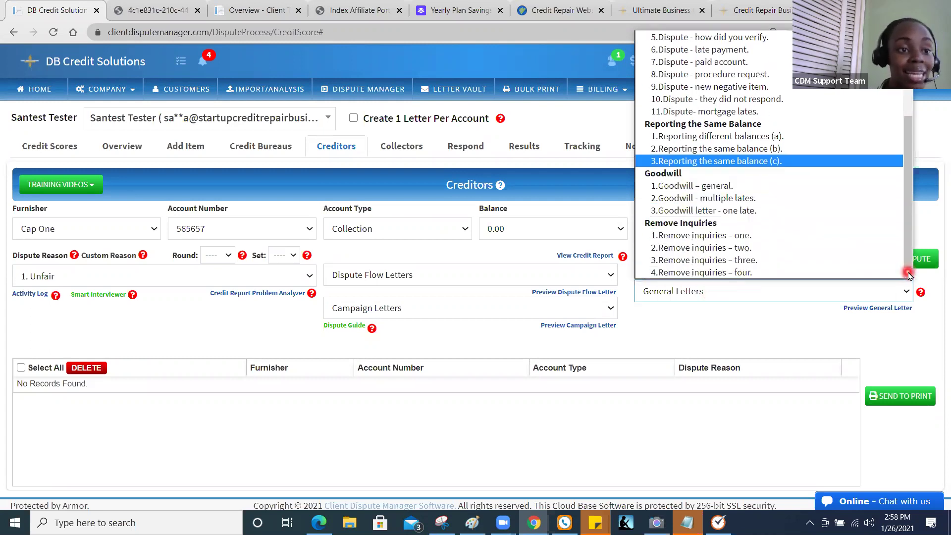
{"action": "left_click", "coordinate": [910, 274]}
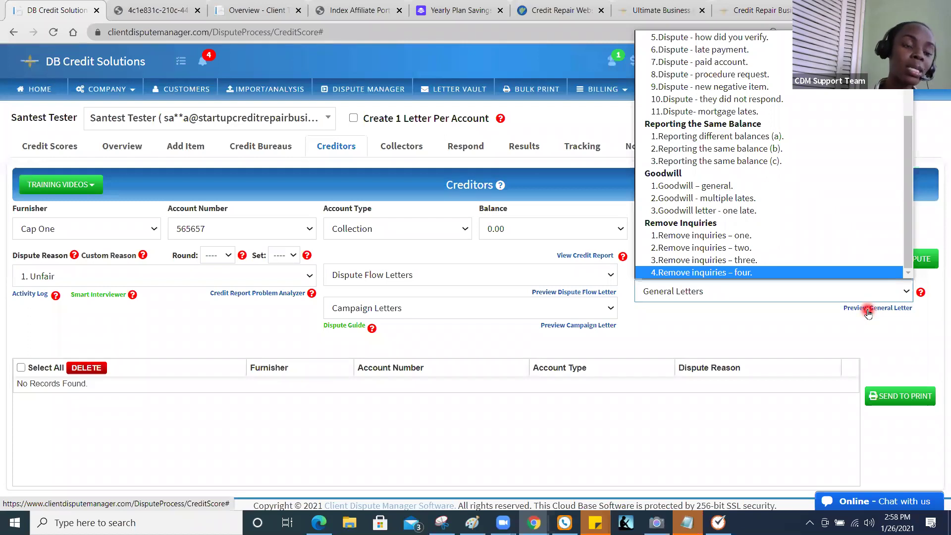
{"action": "left_click", "coordinate": [869, 309]}
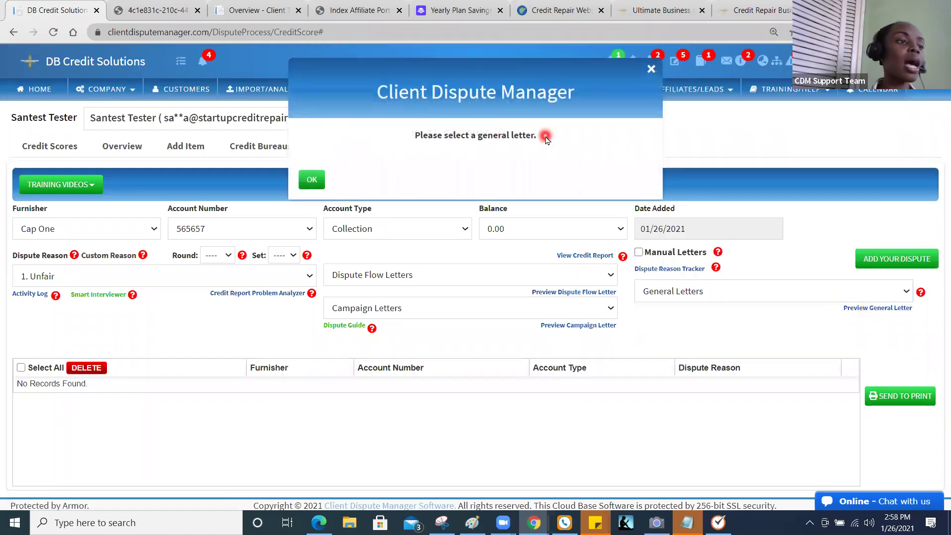
{"action": "left_click", "coordinate": [309, 178]}
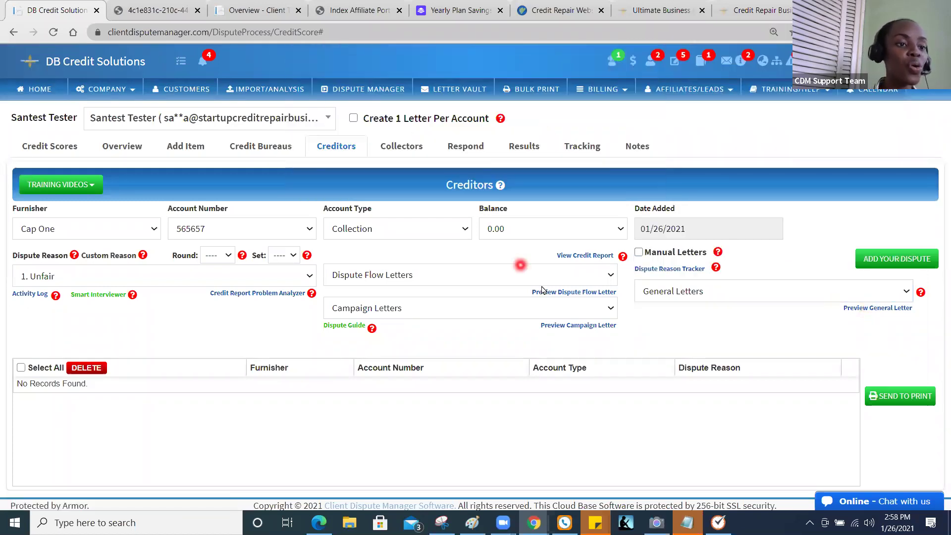
Step: Select general letter '2.Goodwill - multiple lates.' for the Cap One account
{"action": "left_click", "coordinate": [691, 293]}
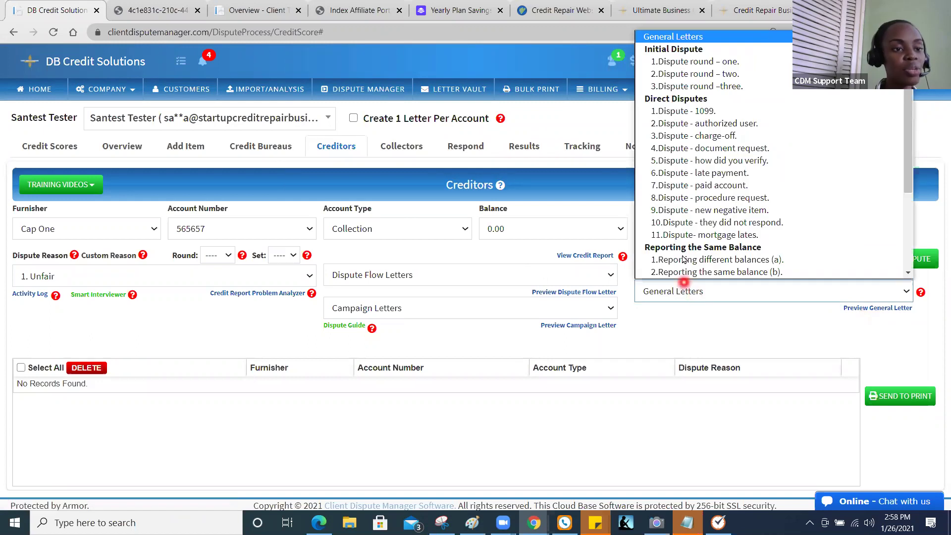
{"action": "left_click", "coordinate": [915, 243]}
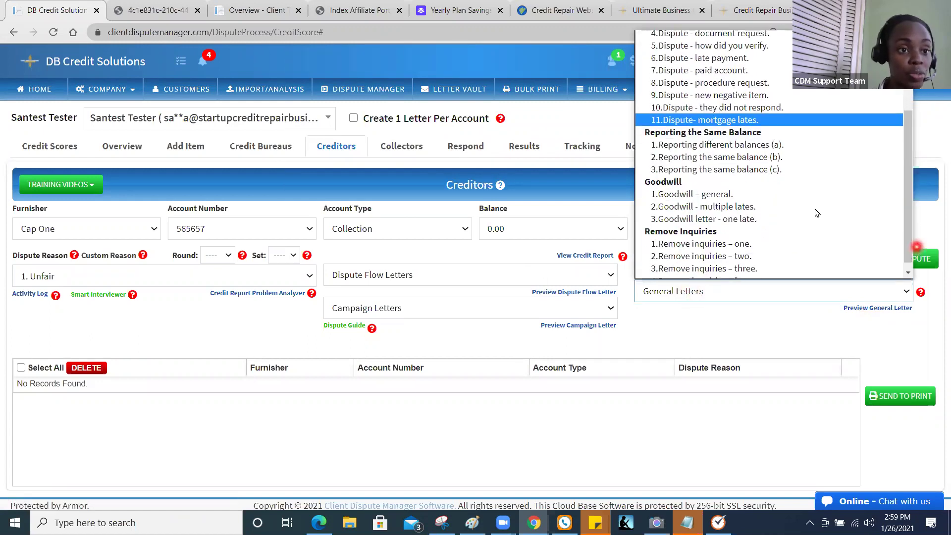
{"action": "left_click", "coordinate": [774, 214]}
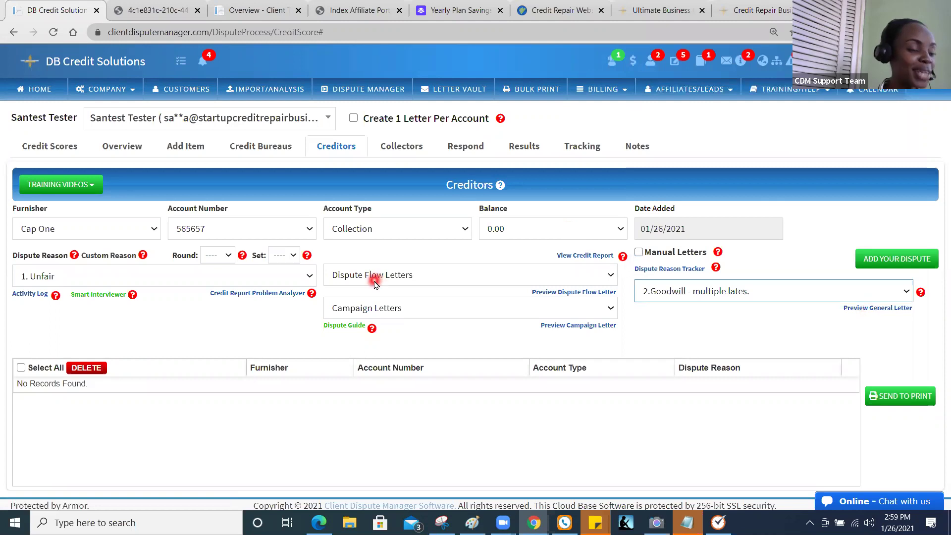
{"action": "left_click", "coordinate": [340, 325]}
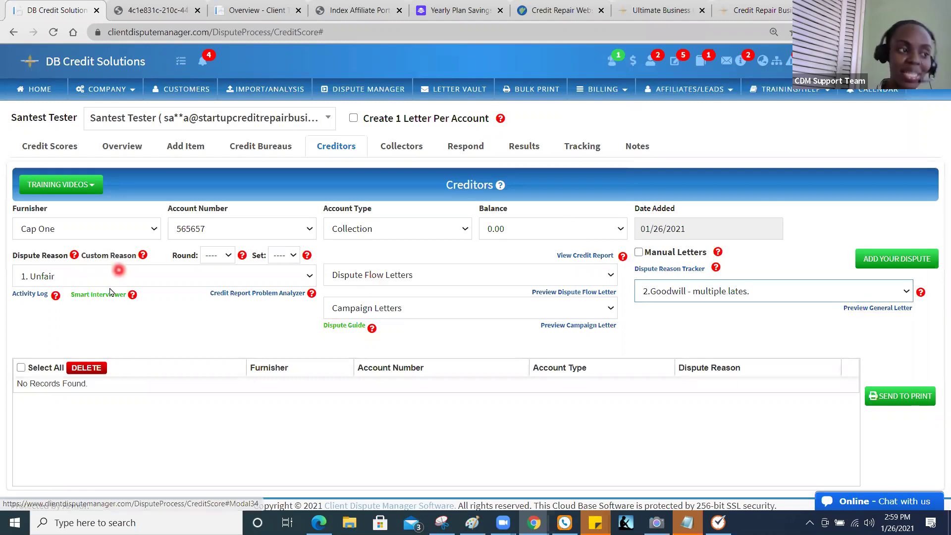
{"action": "left_click", "coordinate": [44, 293]}
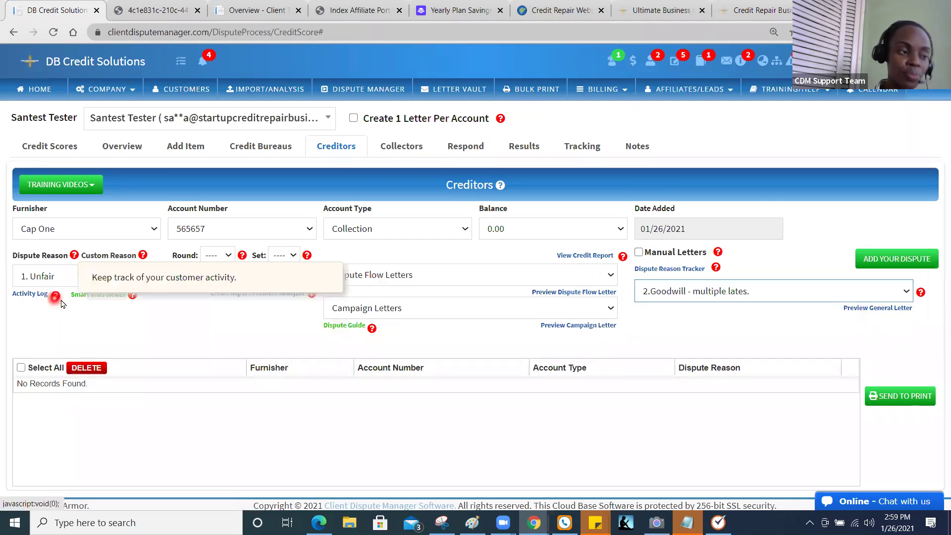
{"action": "left_click", "coordinate": [56, 296]}
{"action": "left_click", "coordinate": [166, 298]}
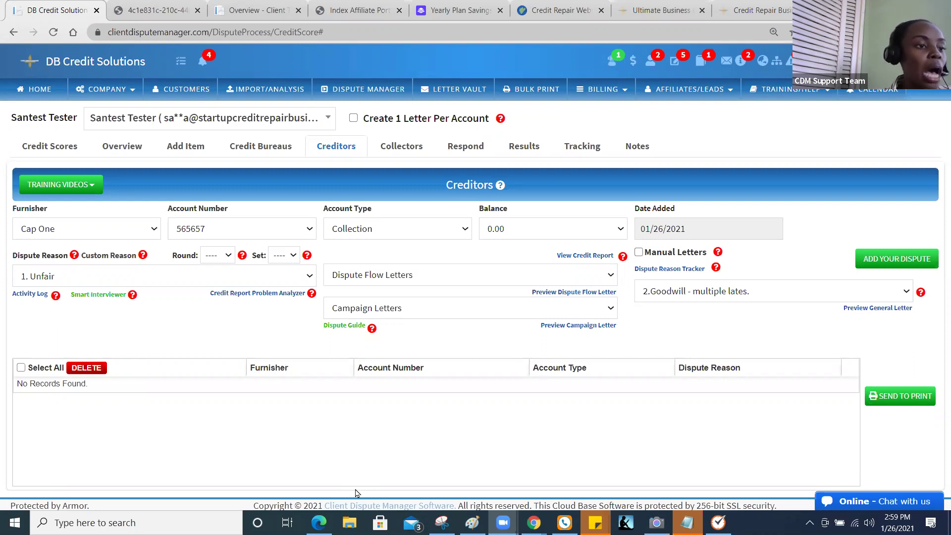
{"action": "left_click", "coordinate": [279, 158]}
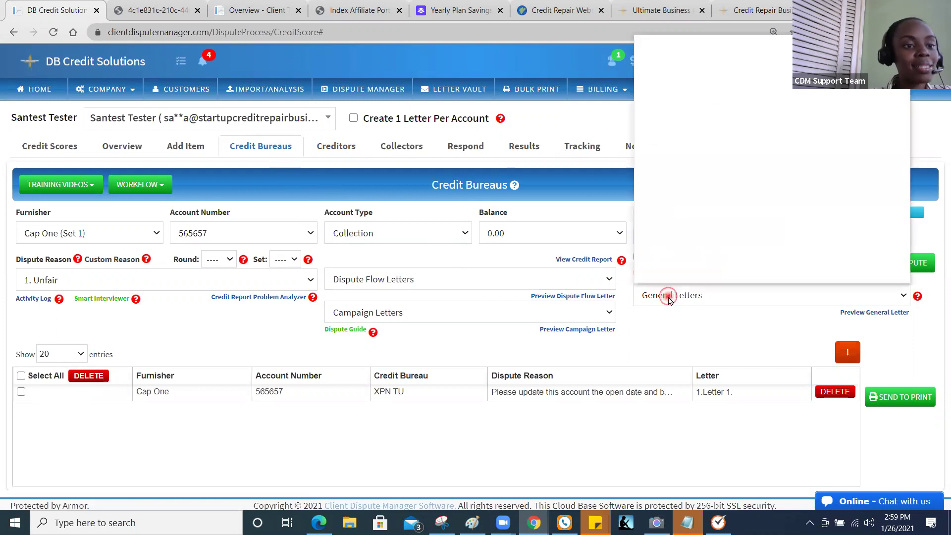
Step: Pick '1.No response.' from the Credit Bureaus general letters list
{"action": "left_click", "coordinate": [668, 298]}
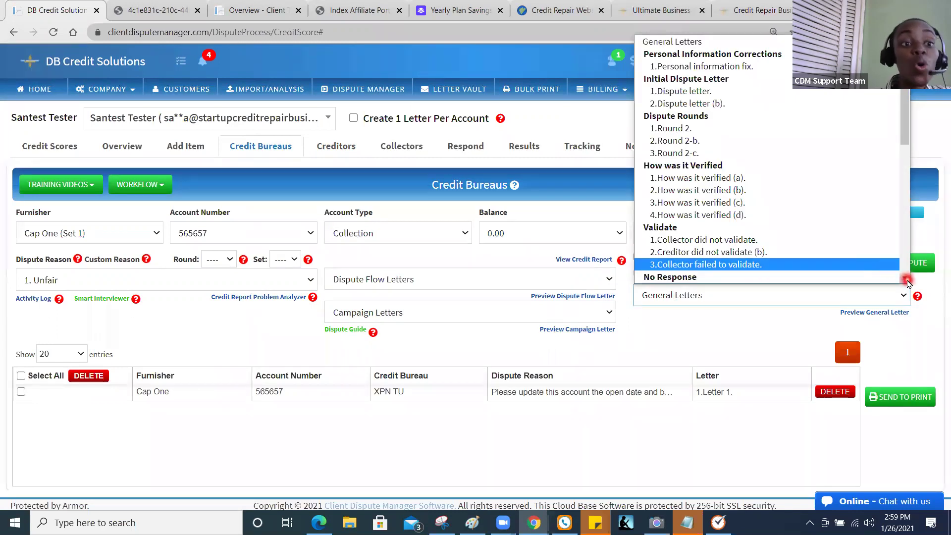
{"action": "scroll", "coordinate": [793, 223], "scroll_direction": "down", "scroll_amount": 3}
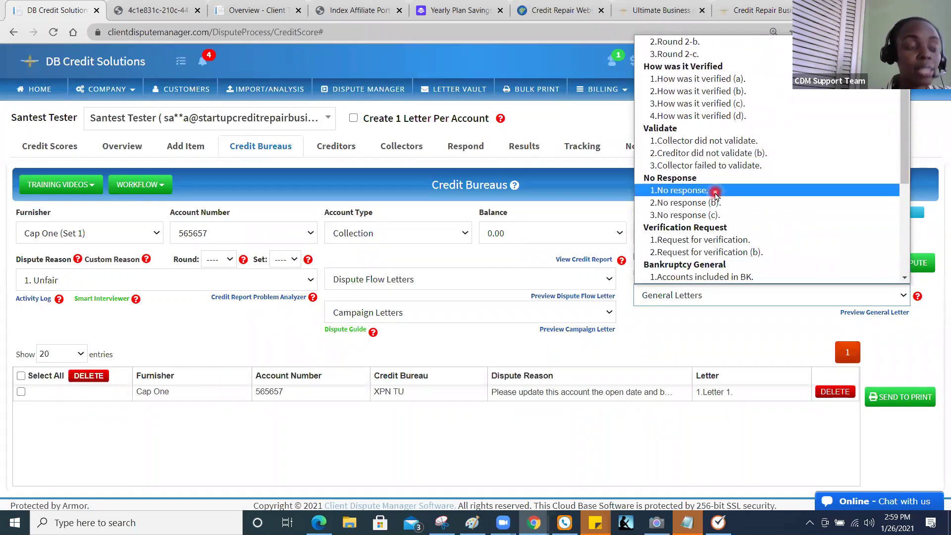
{"action": "left_click", "coordinate": [715, 192]}
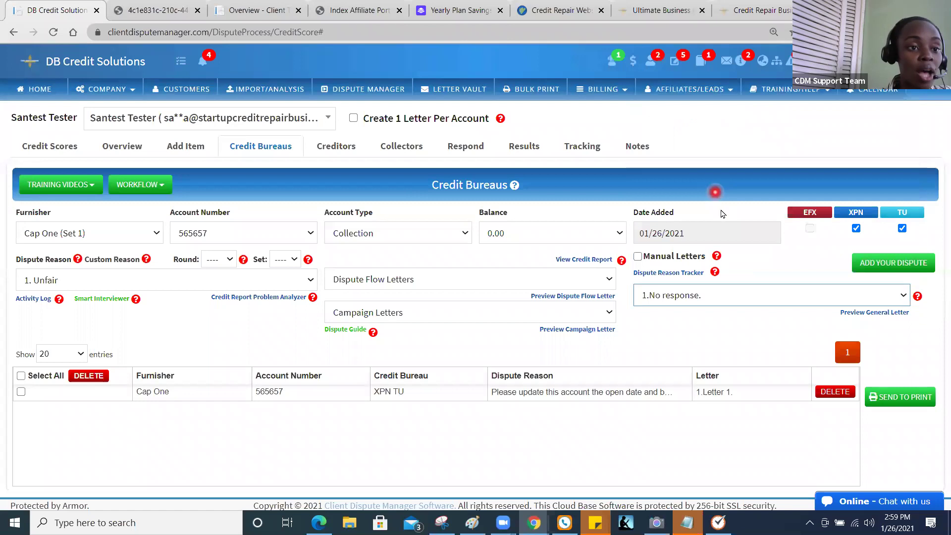
Step: Preview the '1.No response.' letter, close it, and go to the Respond form
{"action": "left_click", "coordinate": [855, 313]}
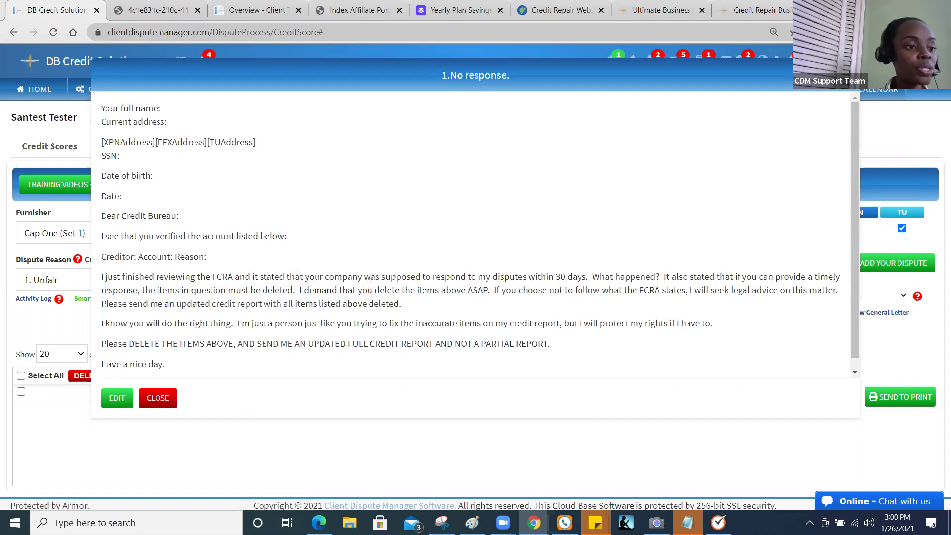
{"action": "left_click", "coordinate": [847, 75]}
{"action": "left_click", "coordinate": [457, 153]}
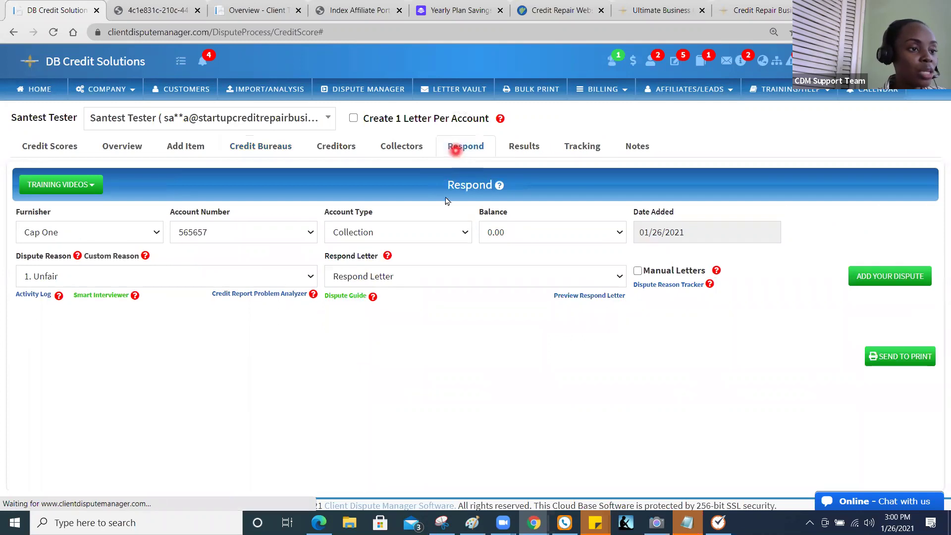
Step: Select respond letter '7.Credit bureau failed to respond within 30 days.' and preview its text
{"action": "left_click", "coordinate": [418, 277]}
{"action": "scroll", "coordinate": [598, 251], "scroll_direction": "down", "scroll_amount": 1}
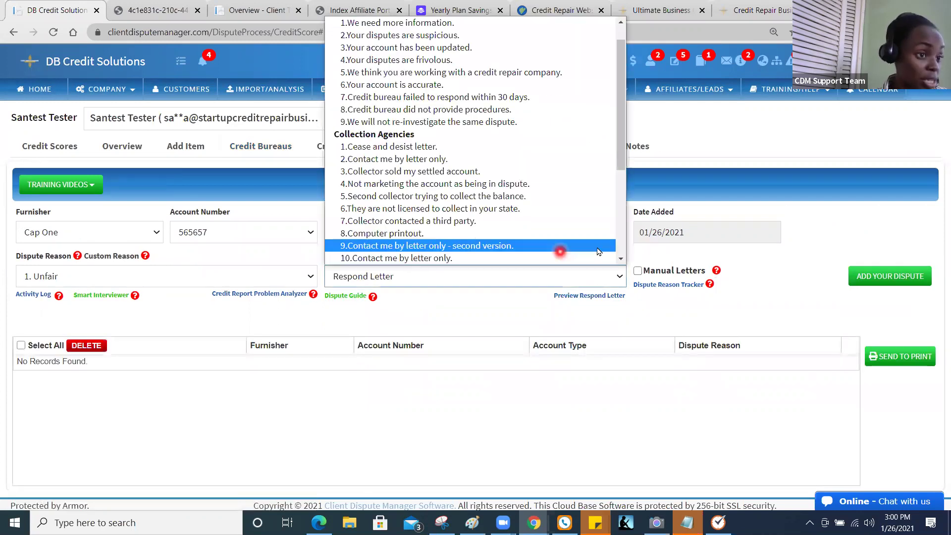
{"action": "left_click", "coordinate": [496, 103]}
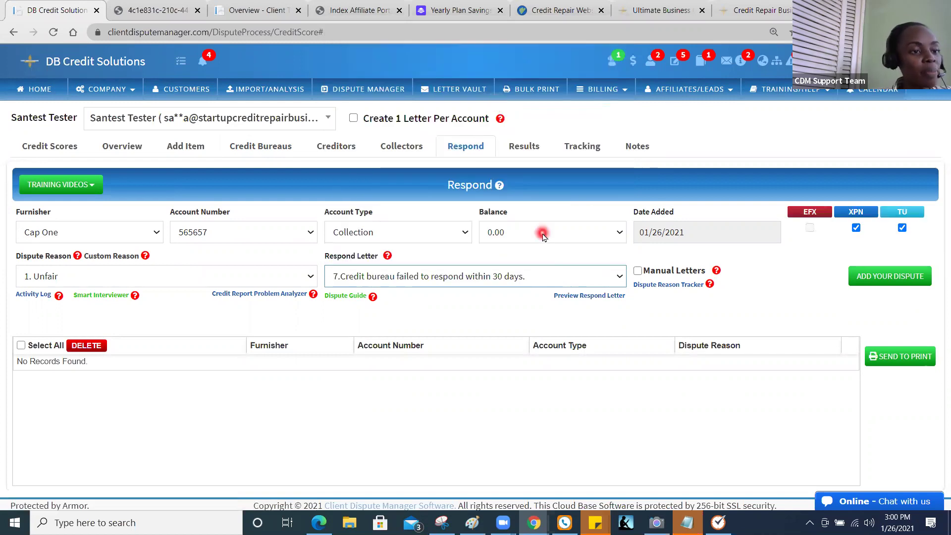
{"action": "left_click", "coordinate": [577, 297]}
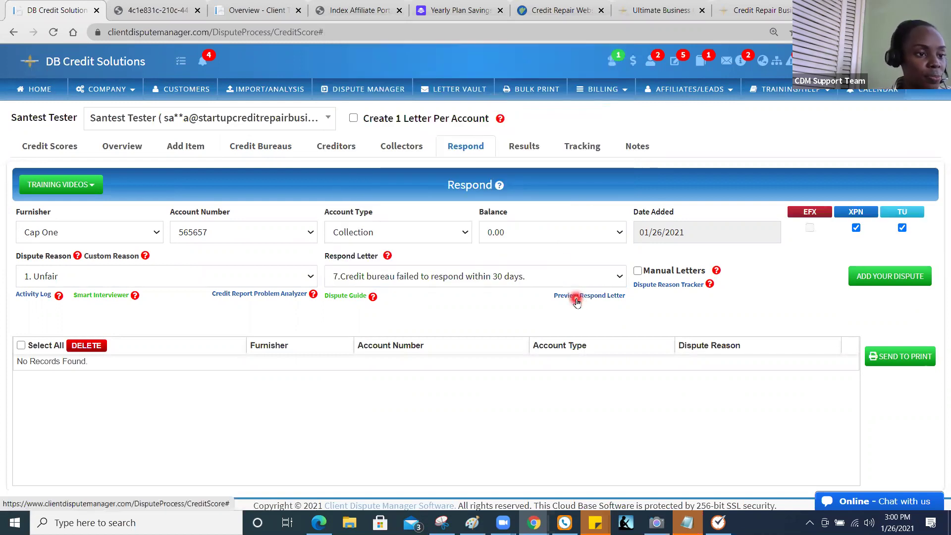
{"action": "left_click", "coordinate": [577, 301]}
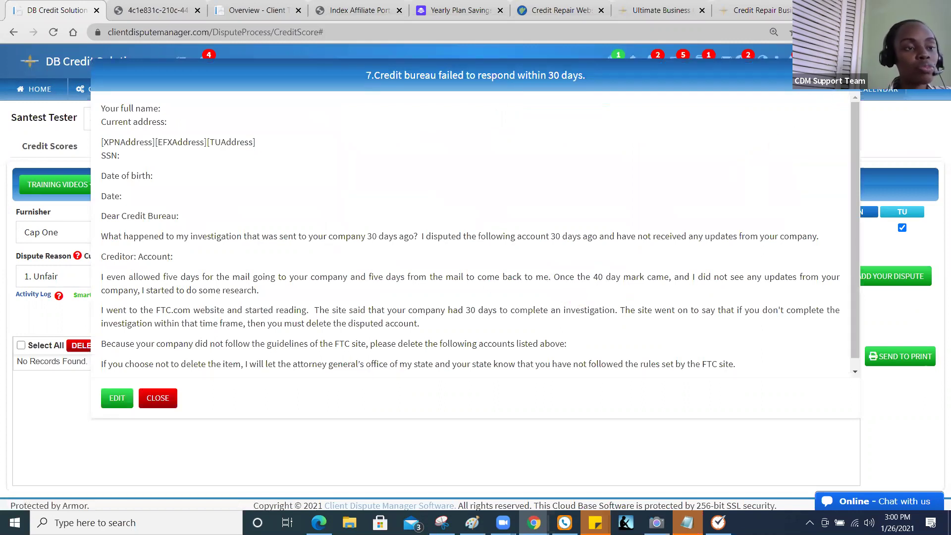
{"action": "left_click", "coordinate": [848, 75]}
Step: Select respond letter '12.I deal with the hospital only.' and preview its cease-communication wording
{"action": "left_click", "coordinate": [486, 274]}
{"action": "scroll", "coordinate": [618, 259], "scroll_direction": "down", "scroll_amount": 1}
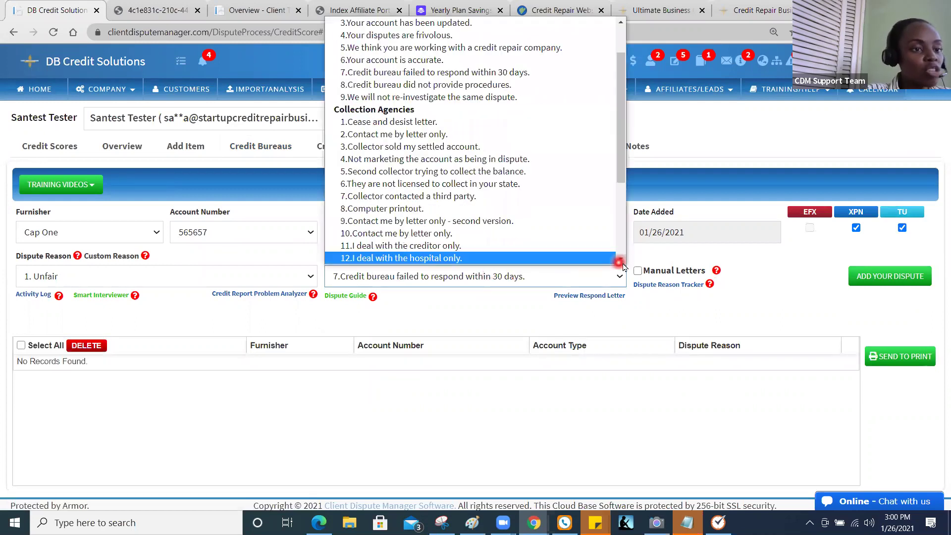
{"action": "left_click", "coordinate": [623, 266]}
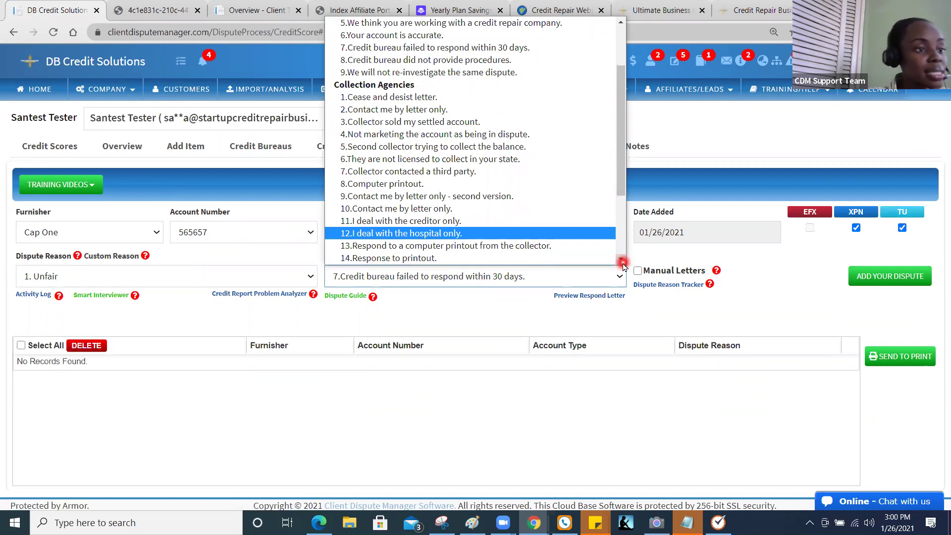
{"action": "left_click", "coordinate": [535, 234]}
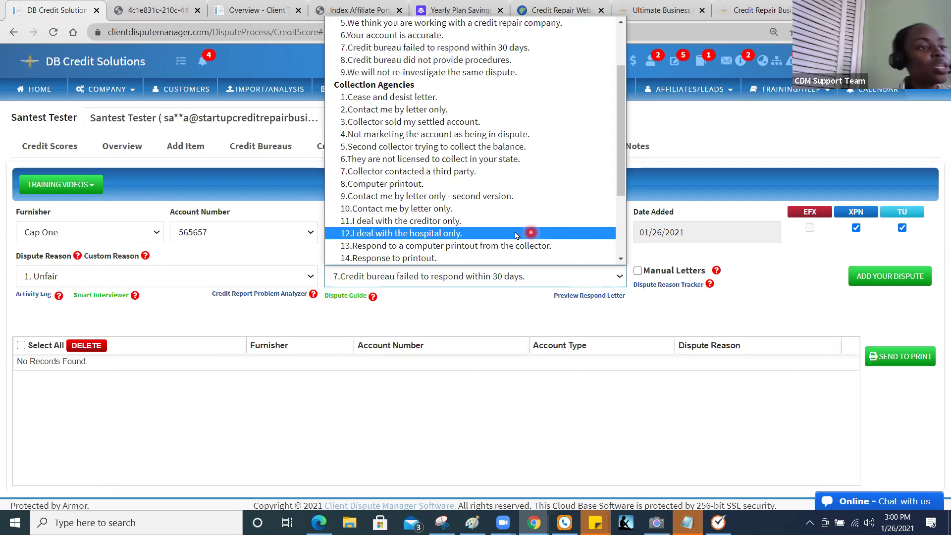
{"action": "left_click", "coordinate": [485, 237]}
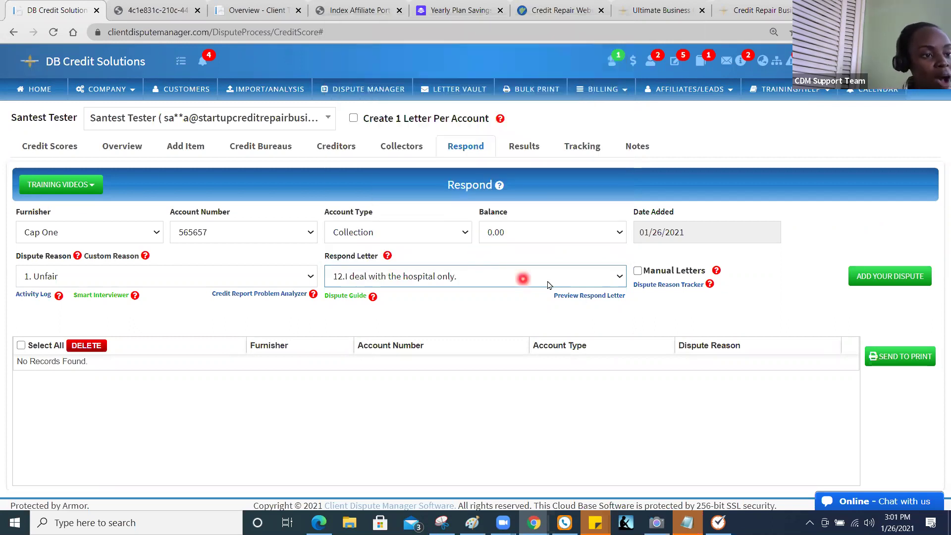
{"action": "left_click", "coordinate": [584, 297]}
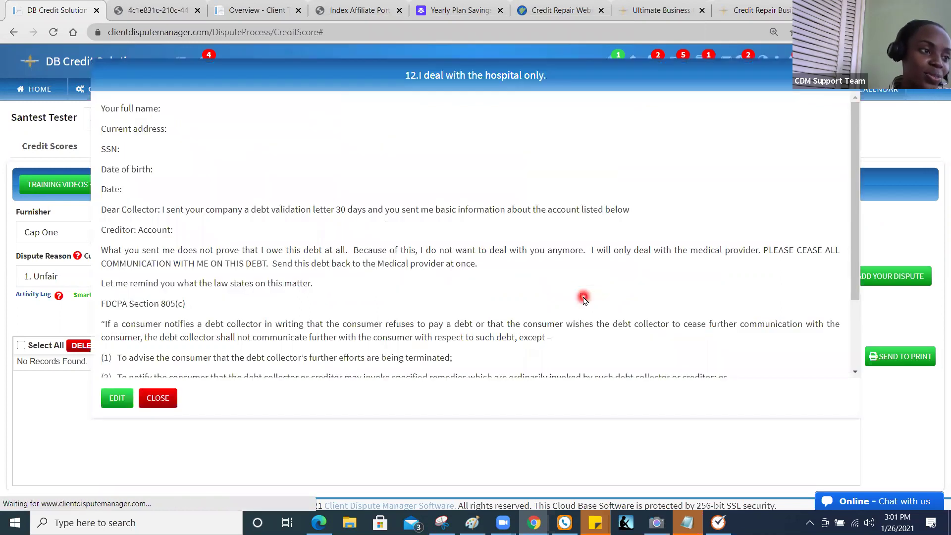